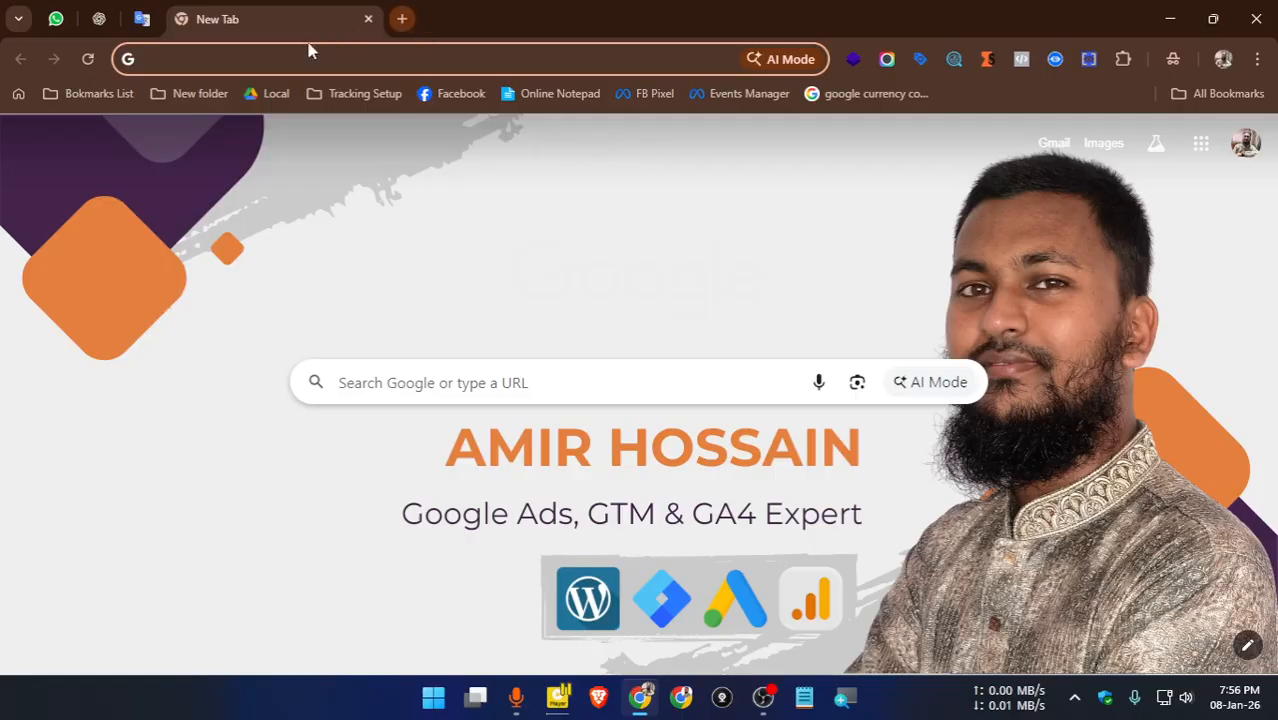
Open the bookmarked cPanel Tools page and log in with the saved credentials
click(120, 94)
mouse_move(120, 128)
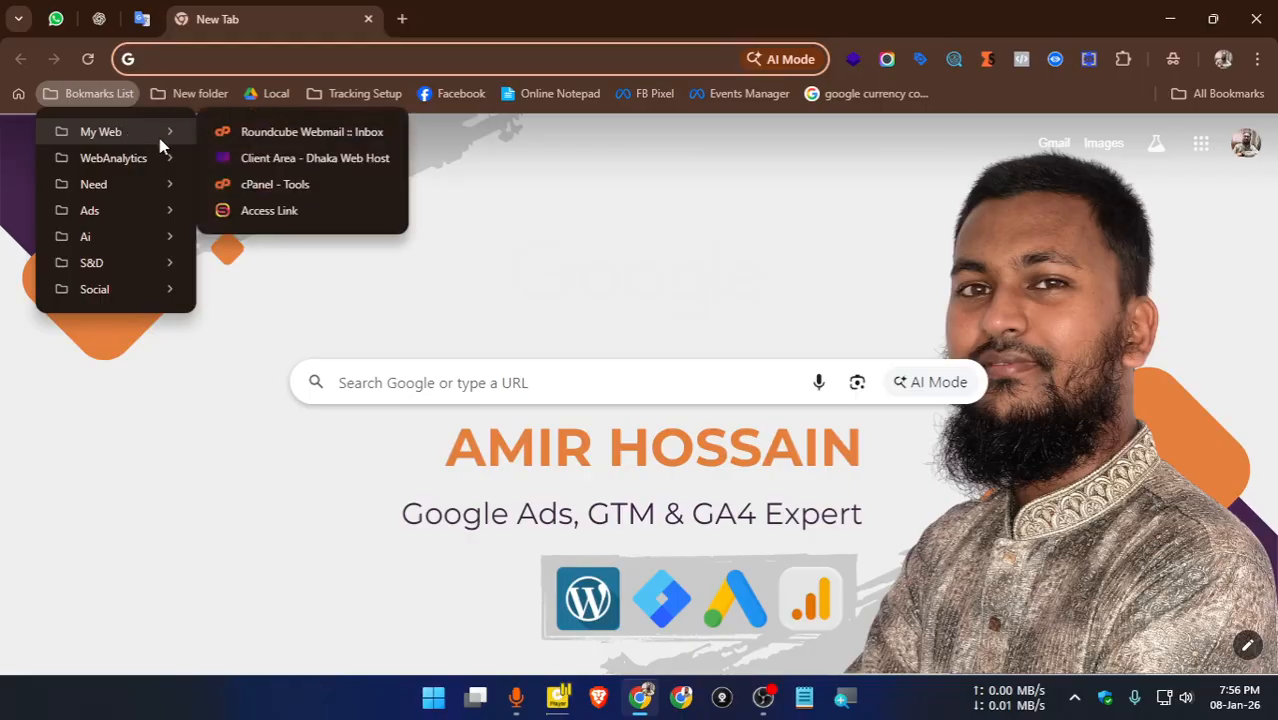
click(239, 186)
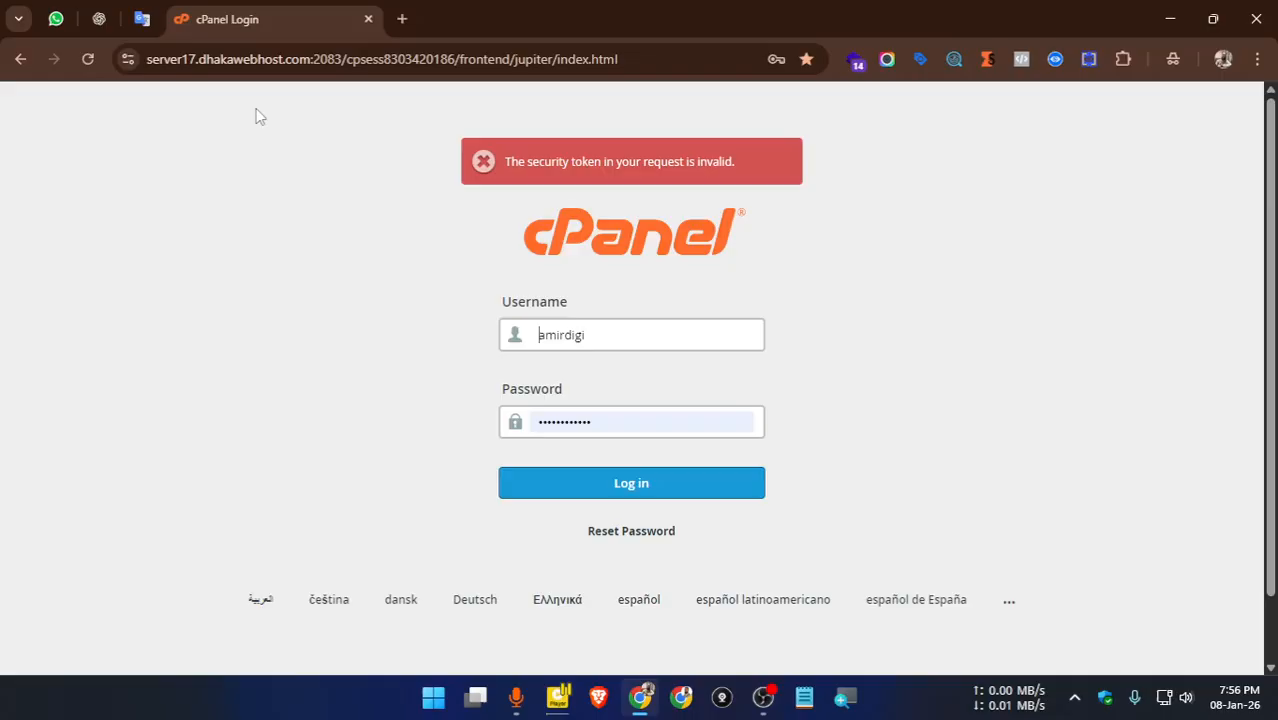
click(600, 484)
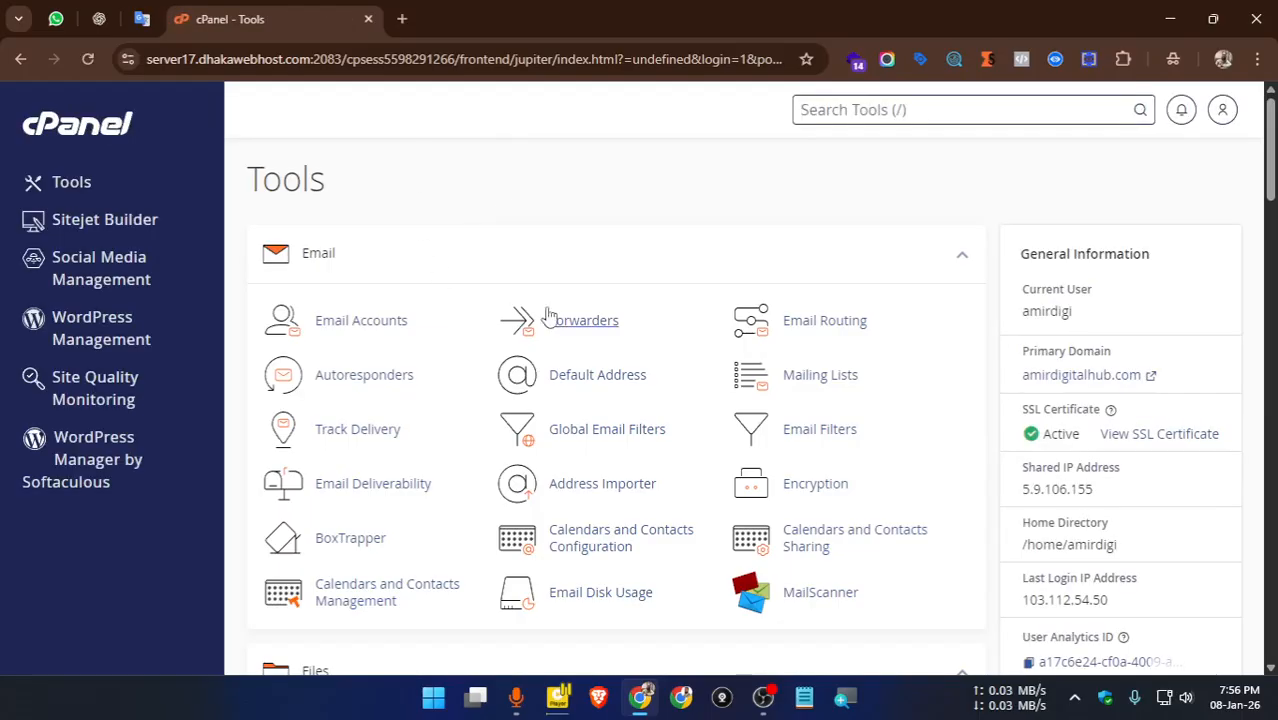
Search the cPanel tools for "domains" and open the Domains tool
scroll(449, 208, down, 3)
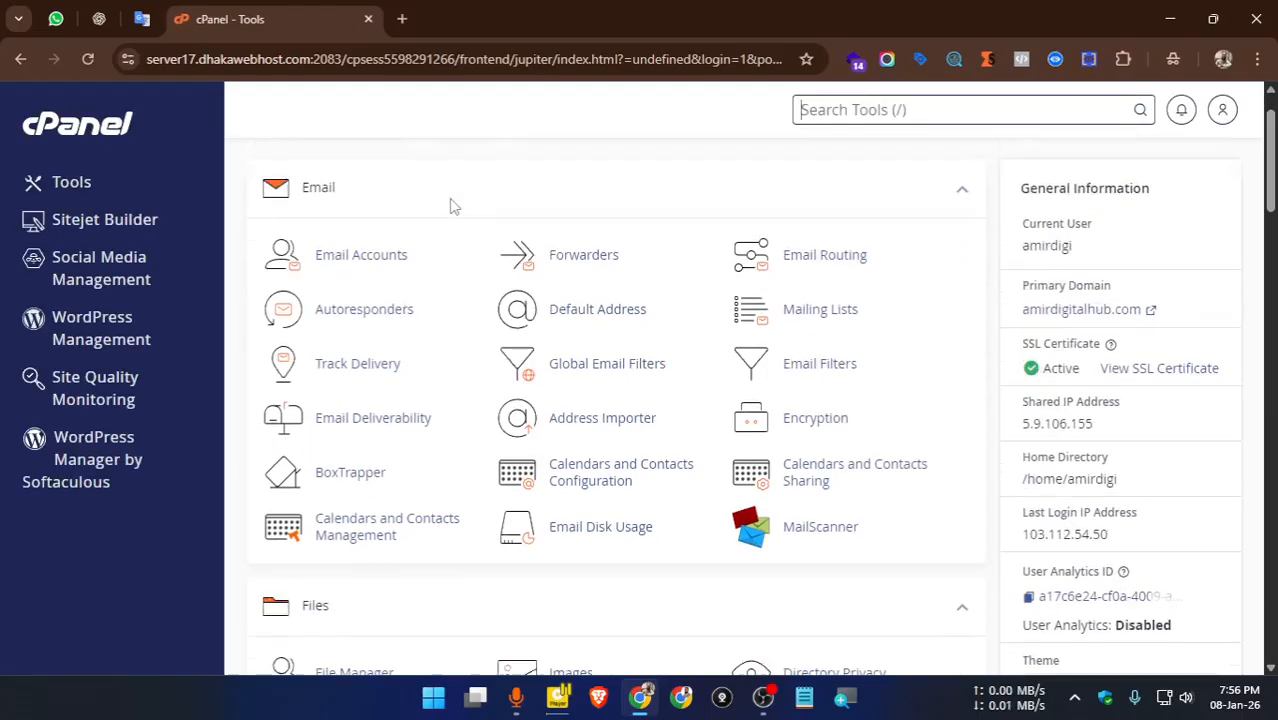
scroll(450, 205, down, 3)
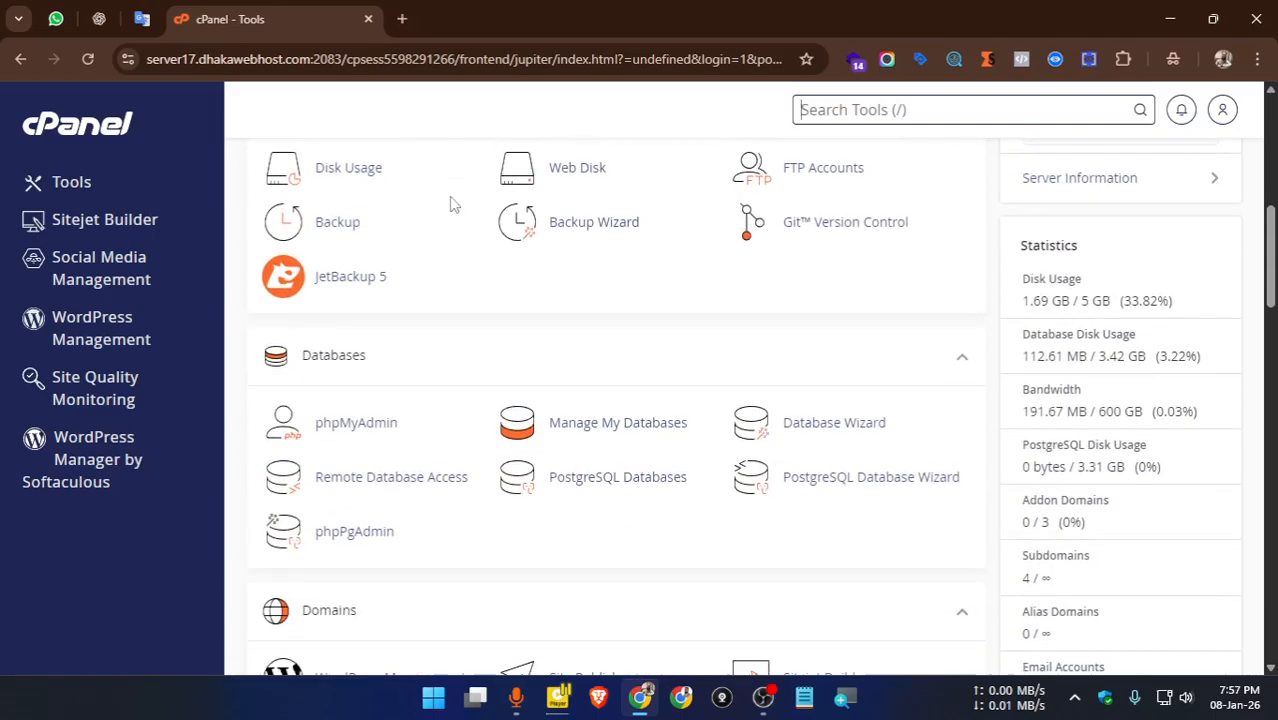
scroll(442, 190, down, 3)
scroll(438, 186, down, 2)
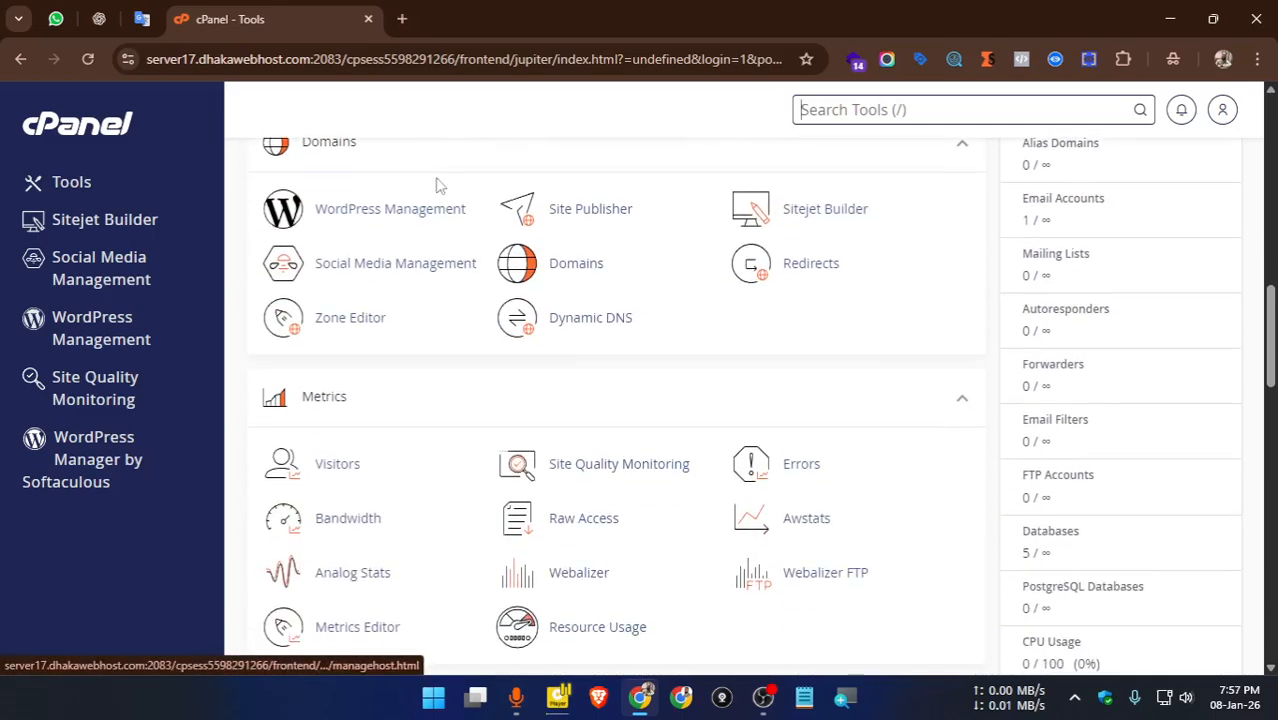
scroll(380, 250, up, 2)
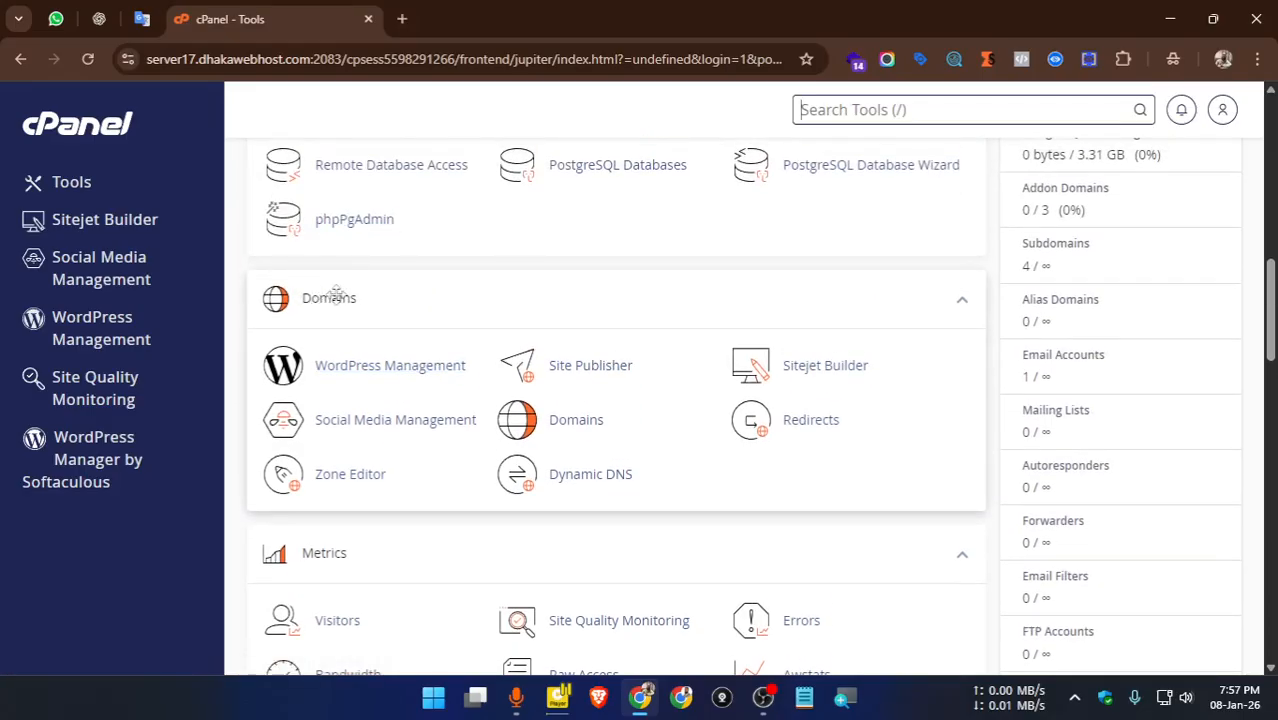
click(885, 112)
text(d)
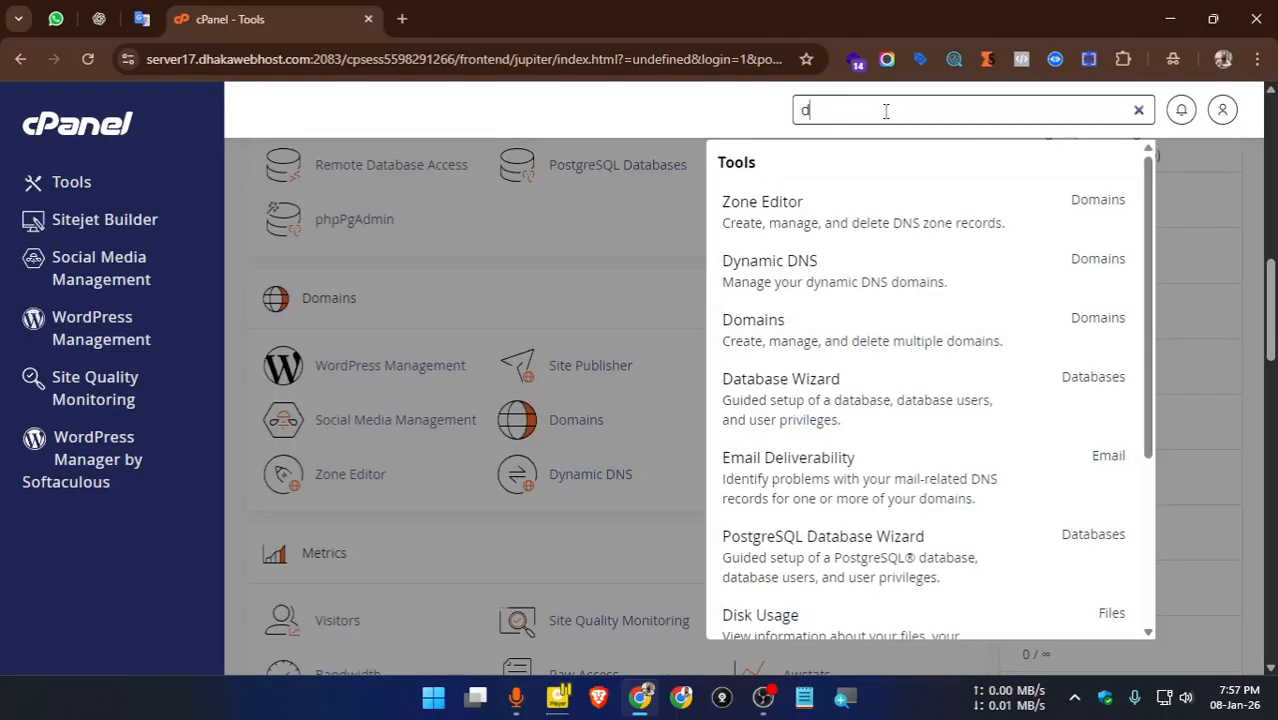
text(omains)
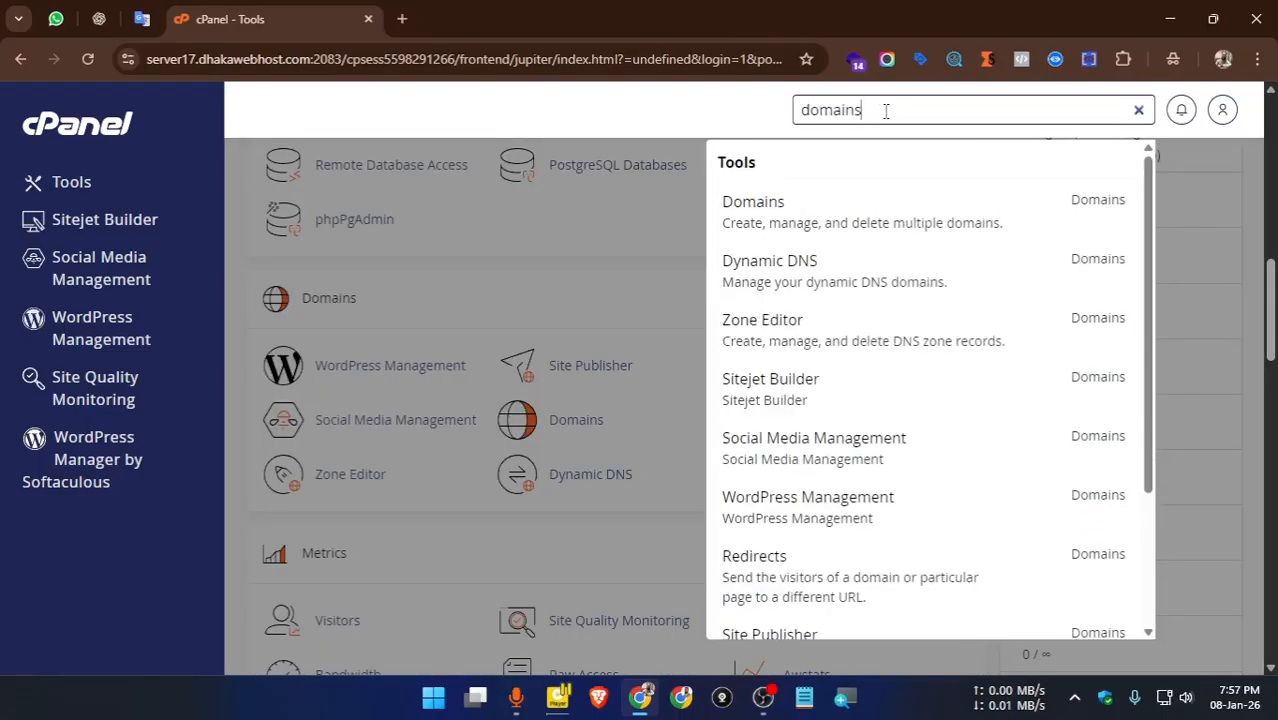
click(838, 212)
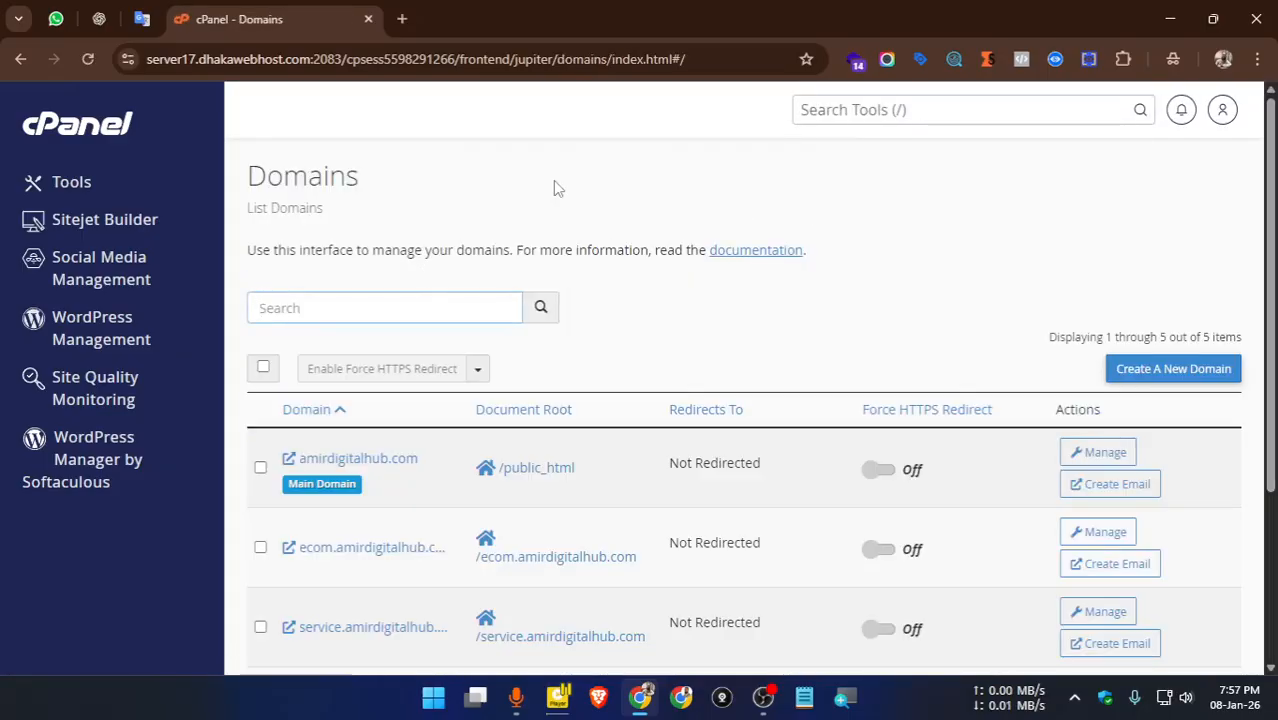
Start creating a new registered domain and enter local.amirdigitalhub.com as its name
scroll(570, 185, down, 3)
scroll(567, 195, up, 3)
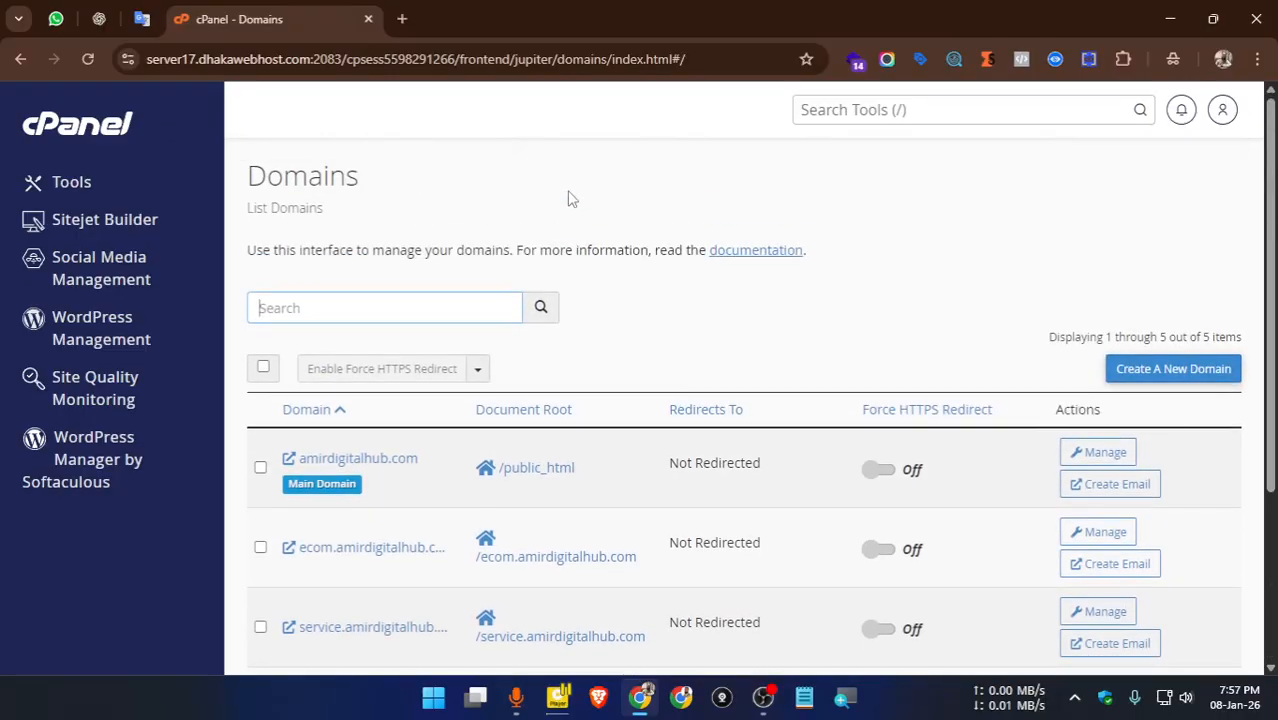
click(1151, 382)
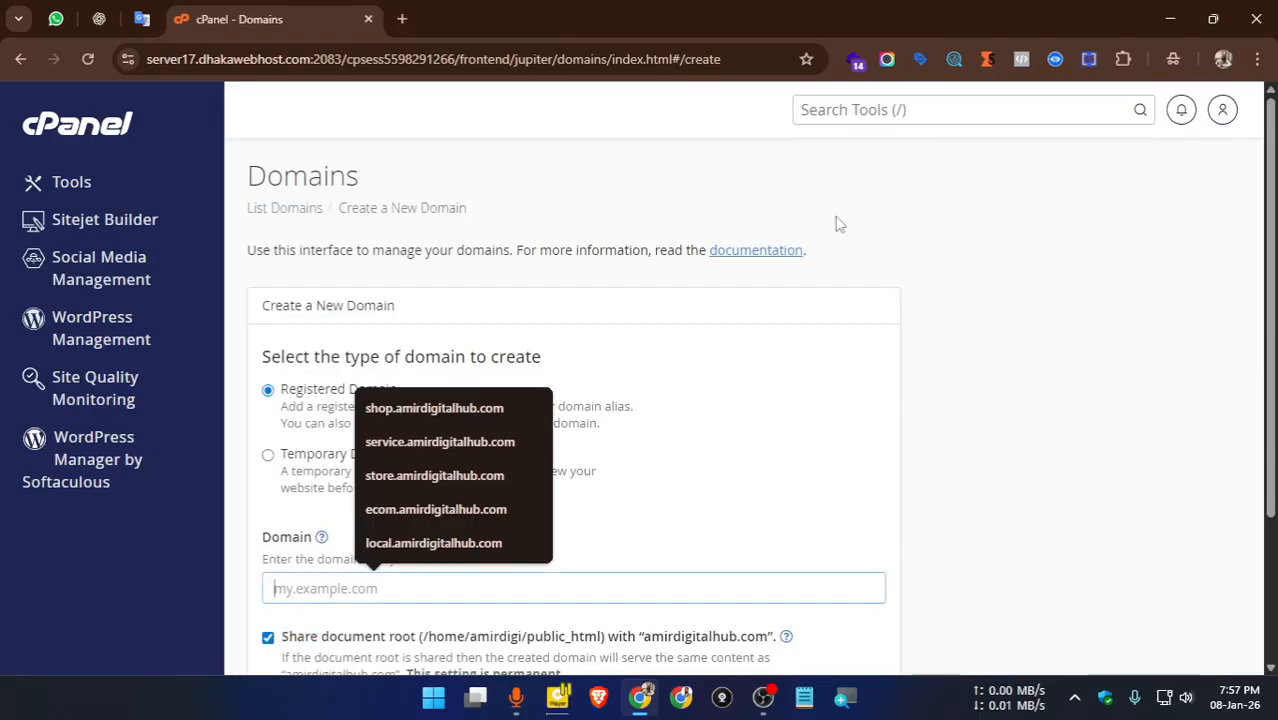
scroll(551, 214, down, 2)
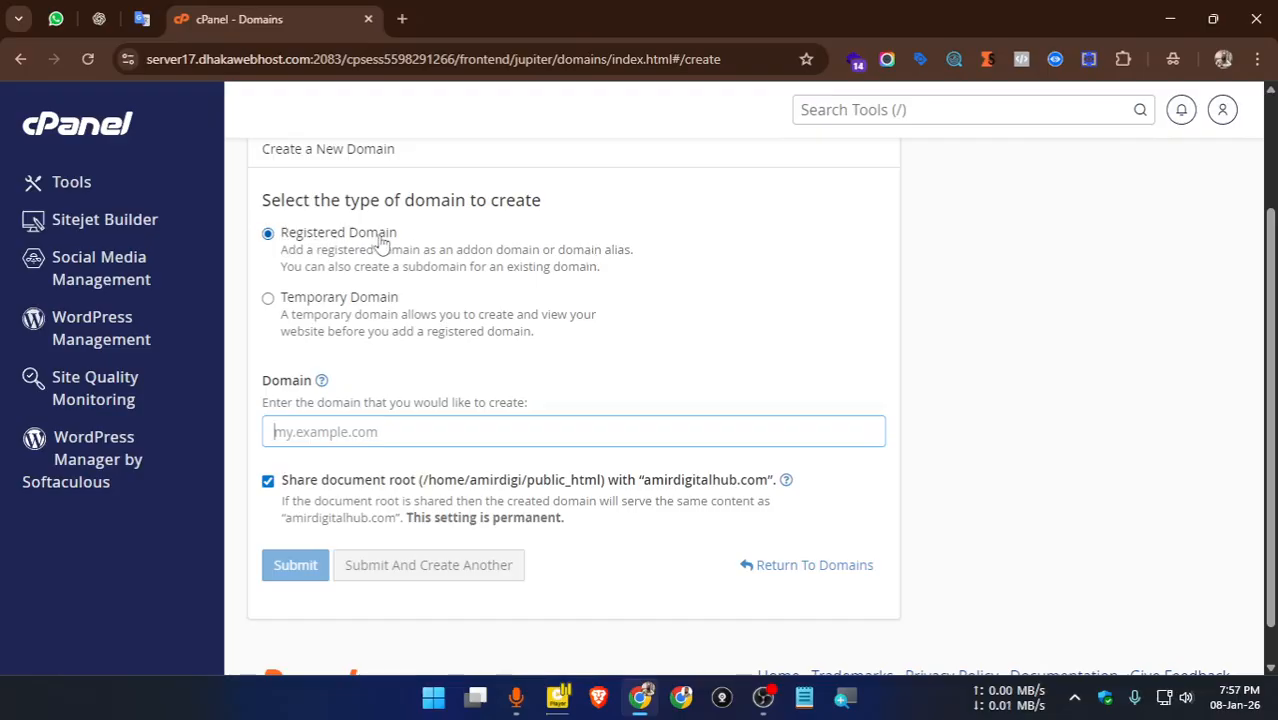
click(337, 431)
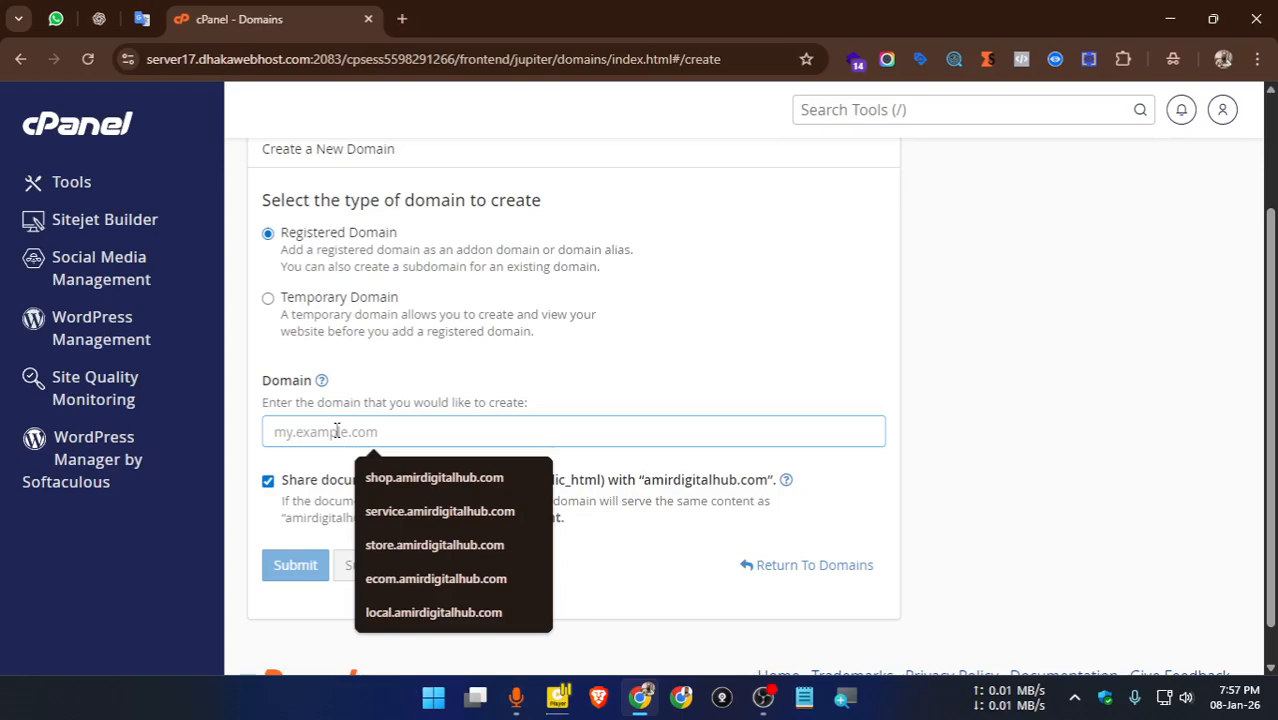
text(loc)
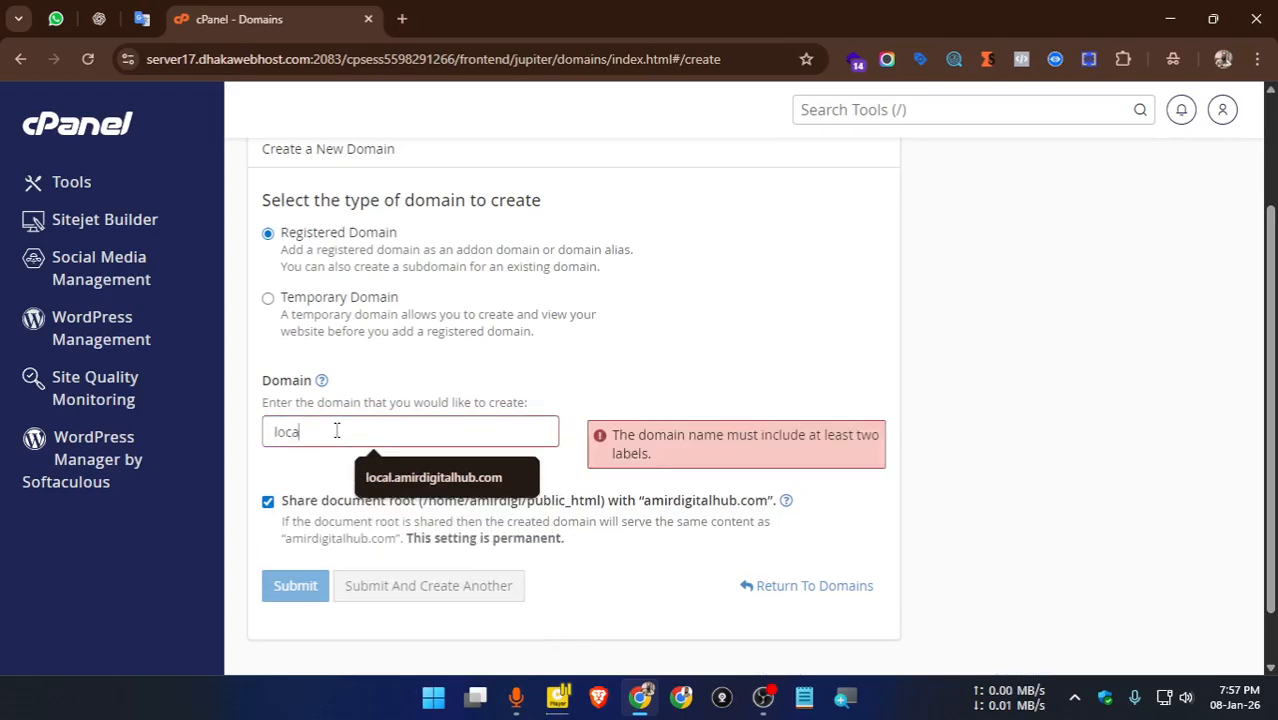
text(amirdigitalhub.com)
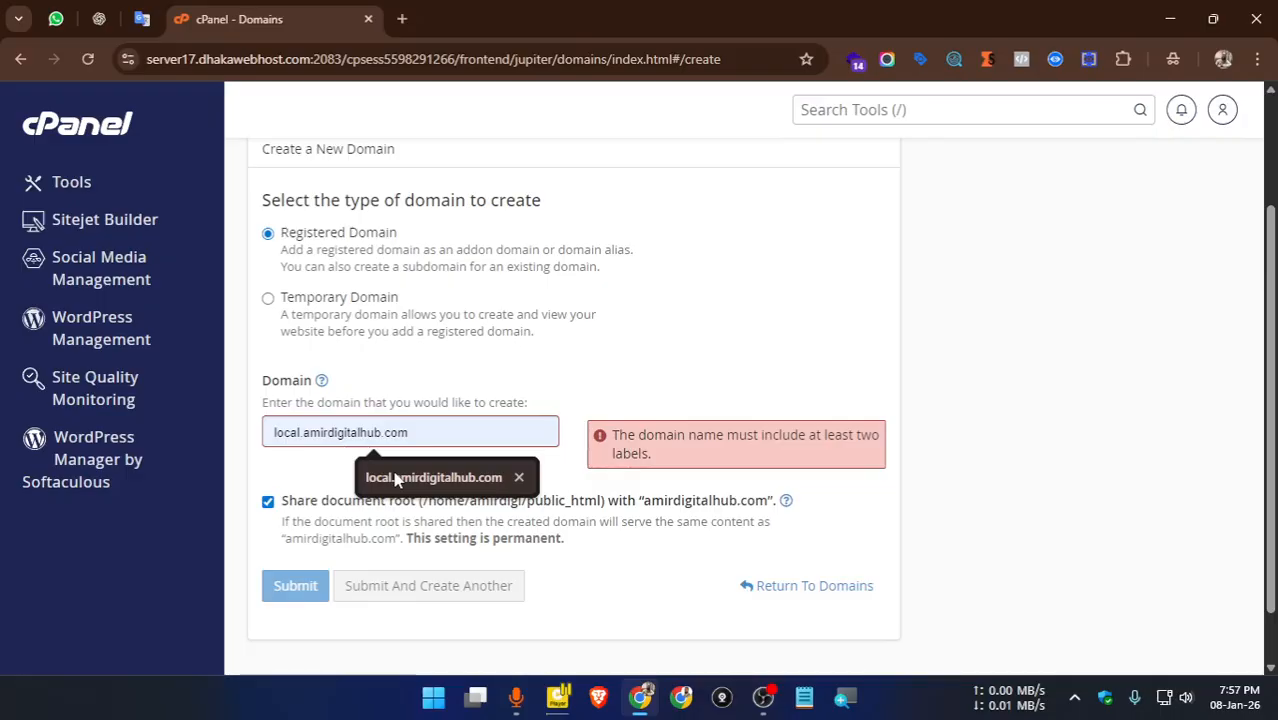
click(397, 477)
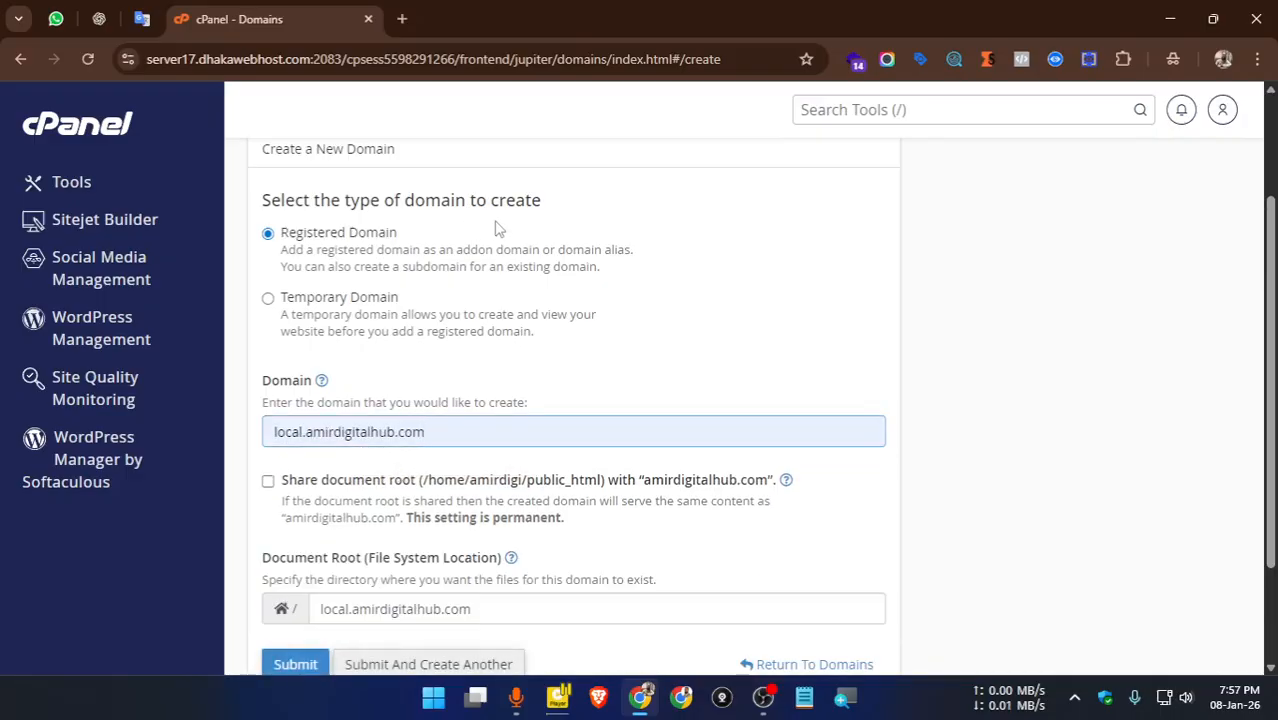
Submit the new subdomain with local.amirdigitalhub.com as its own document root and check the domain list for it
drag(305, 430, 432, 431)
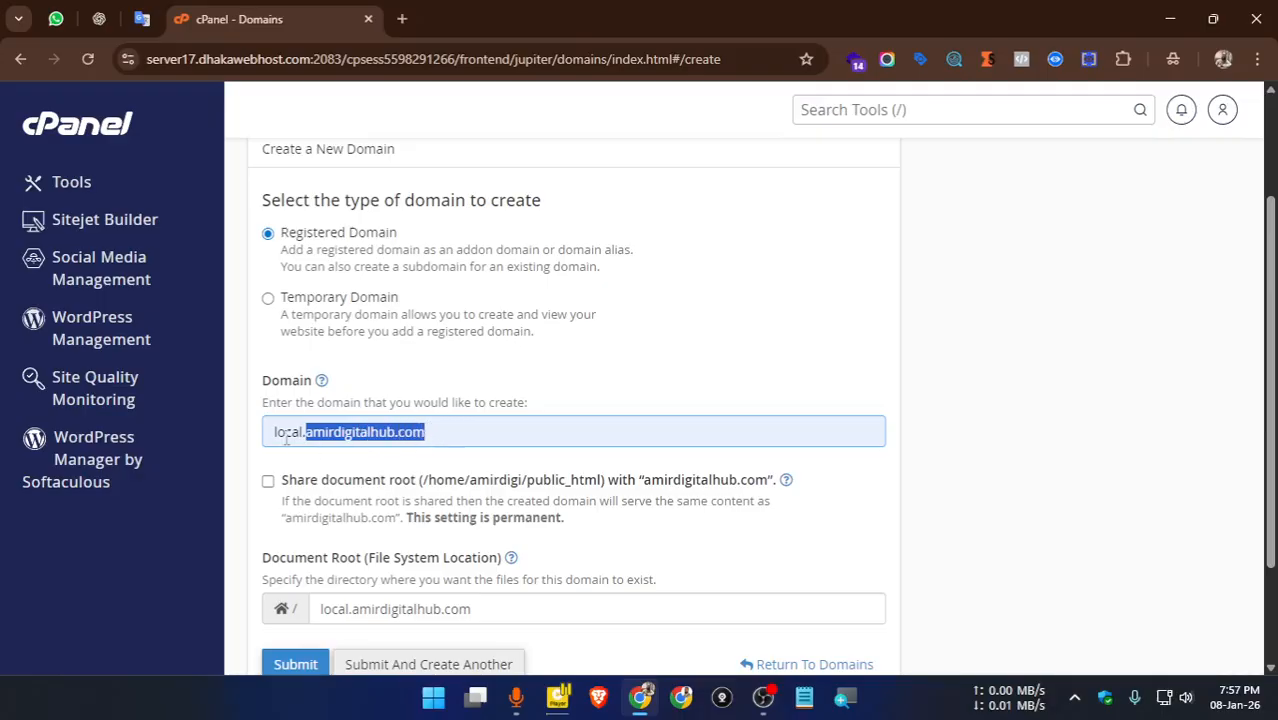
click(275, 432)
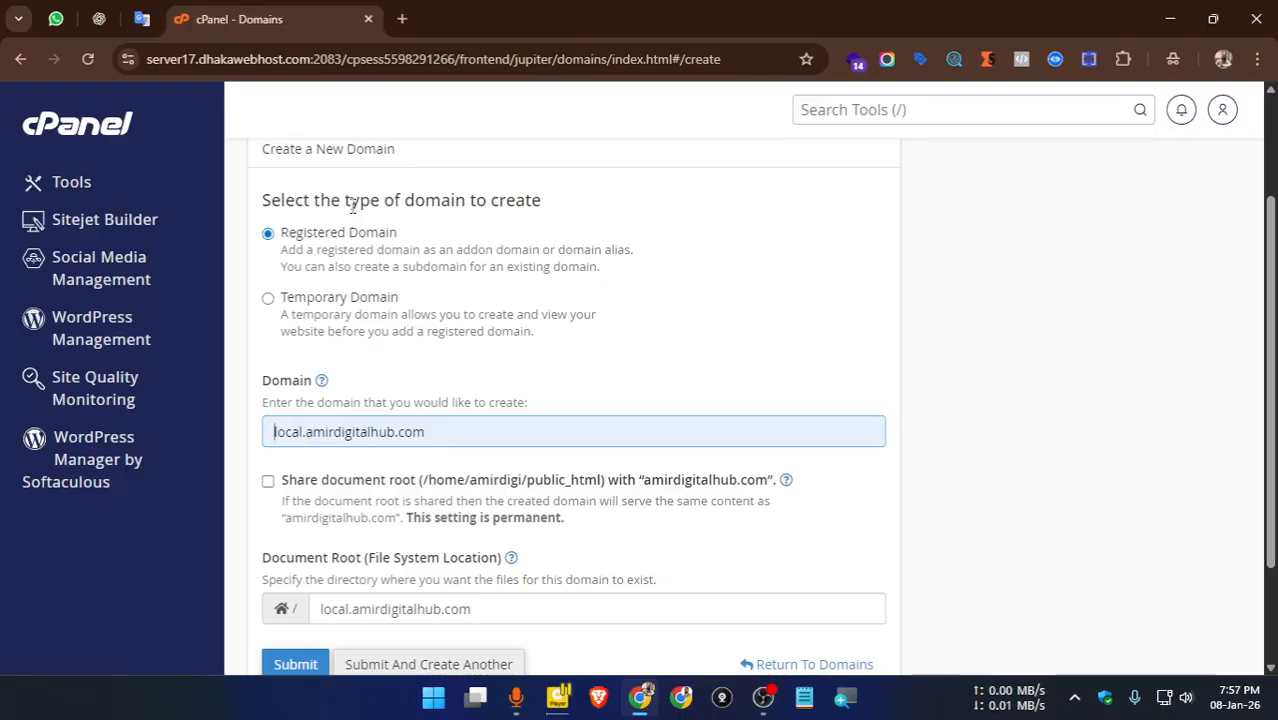
scroll(352, 220, down, 3)
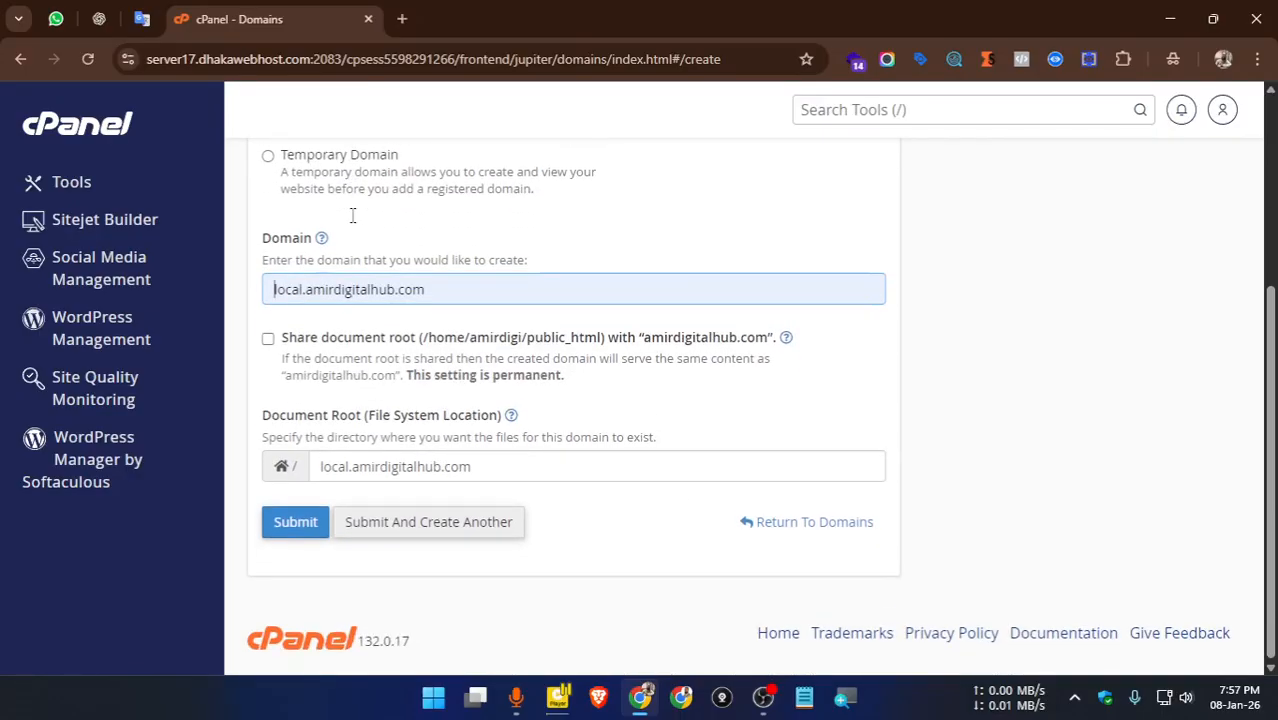
click(310, 525)
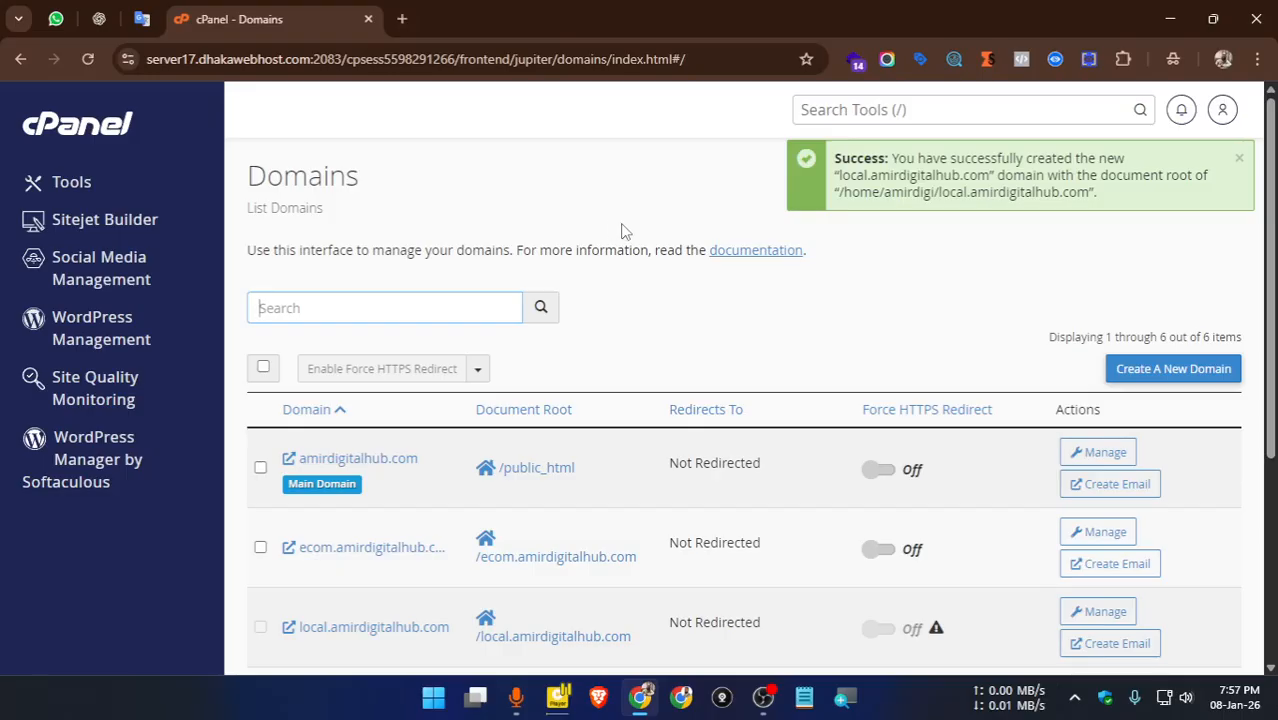
scroll(648, 234, down, 2)
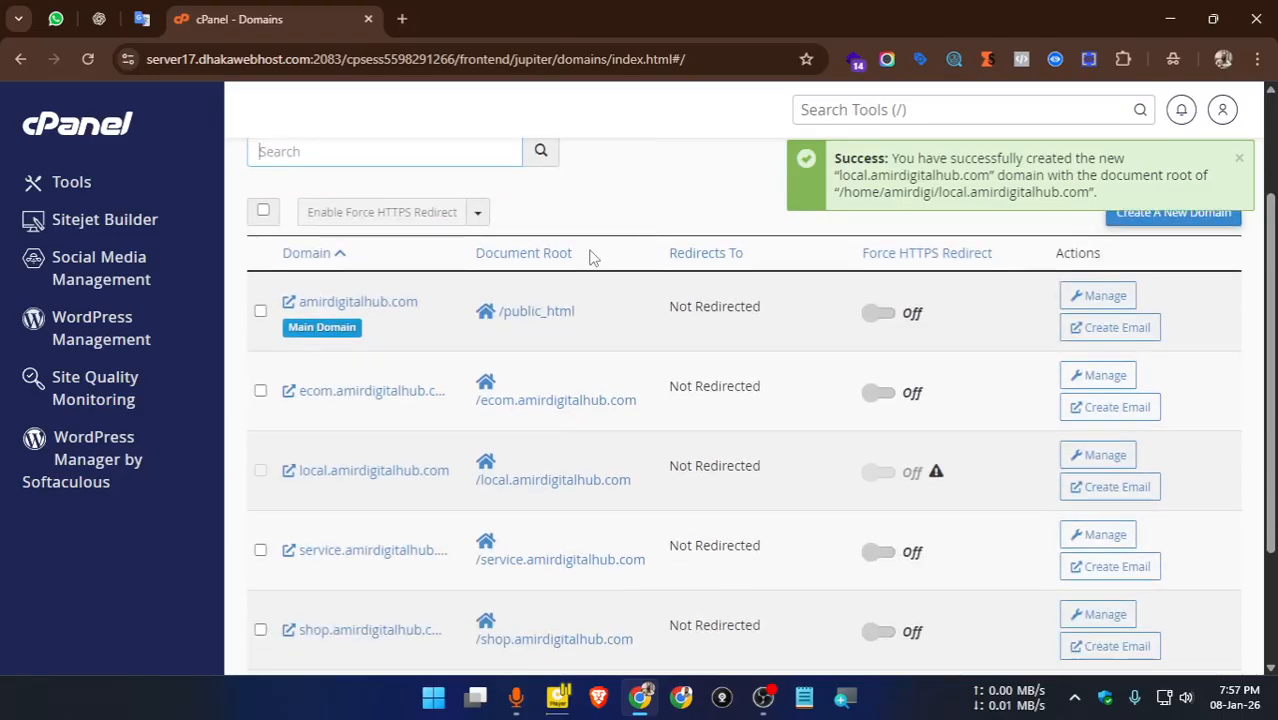
scroll(590, 257, down, 2)
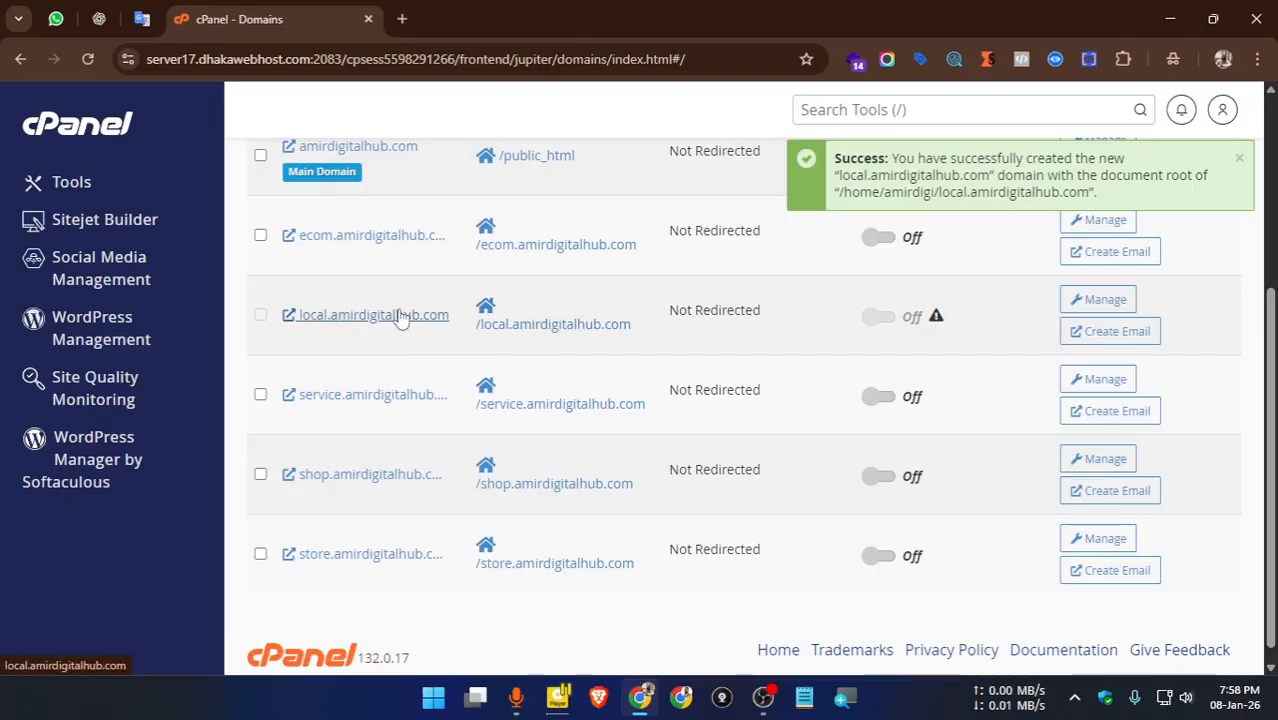
Open WordPress Manager by Softaculous and start a new WordPress installation
click(95, 451)
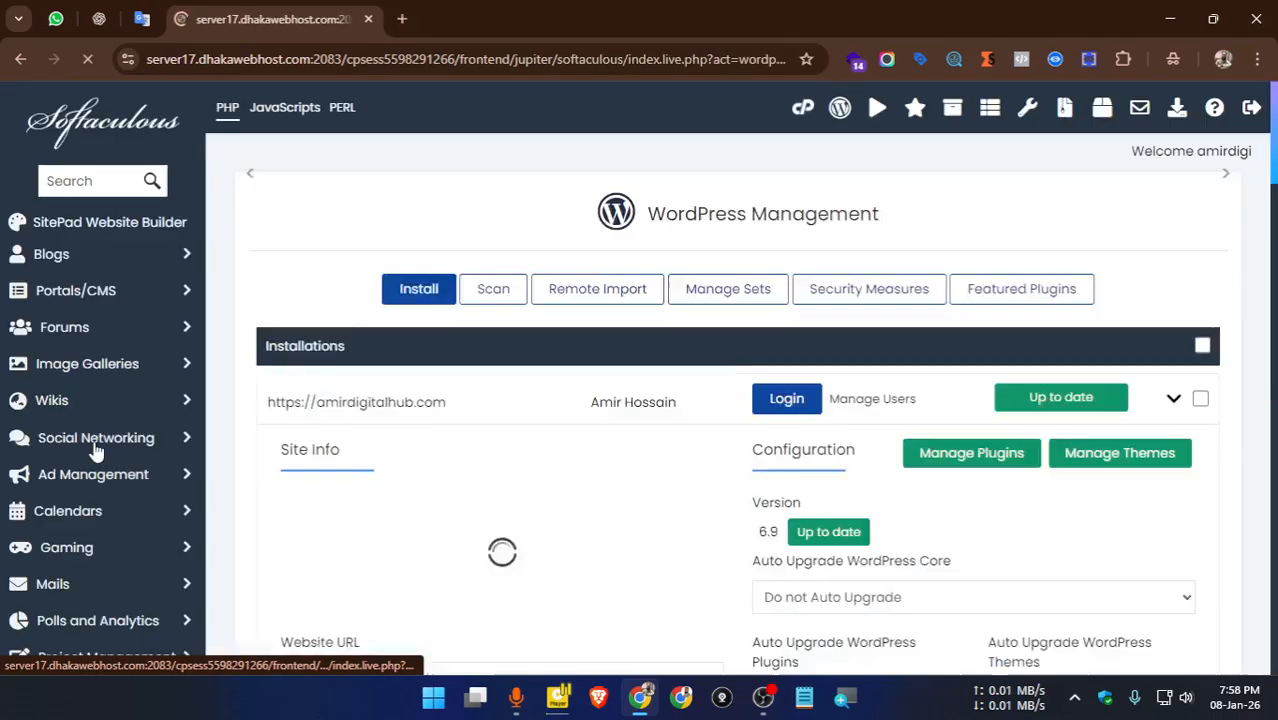
key(alt+Left)
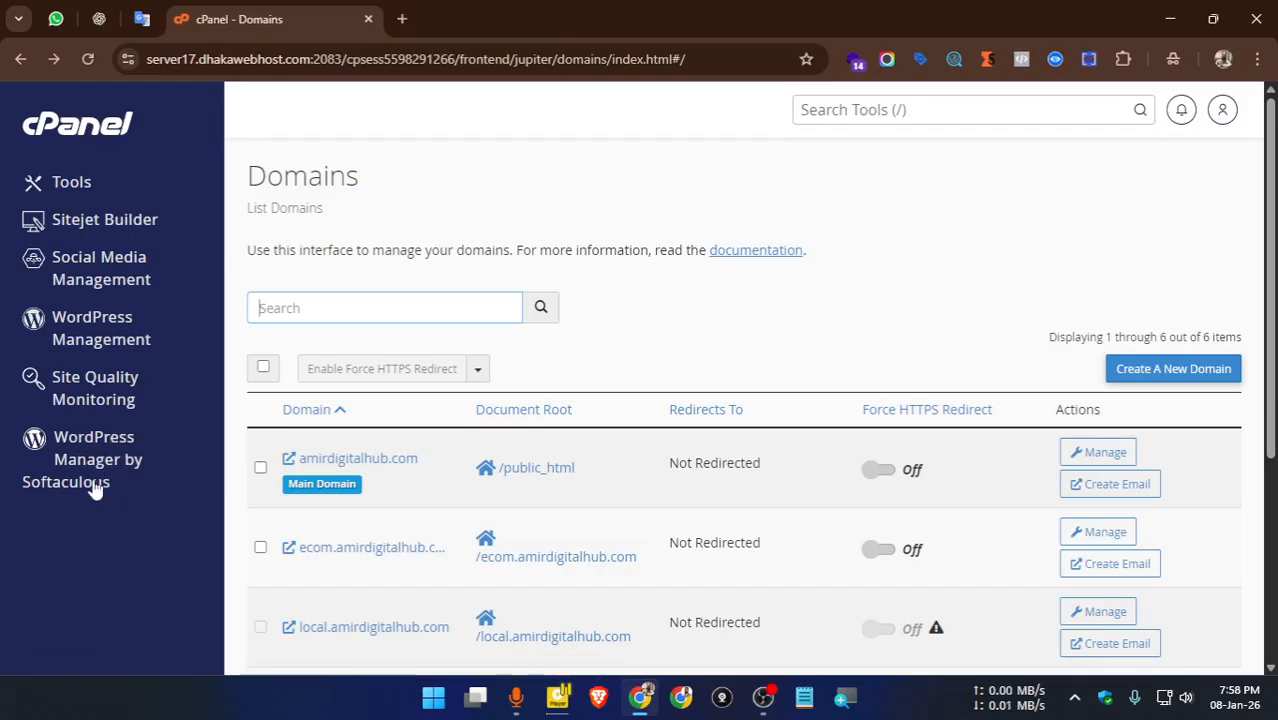
click(88, 455)
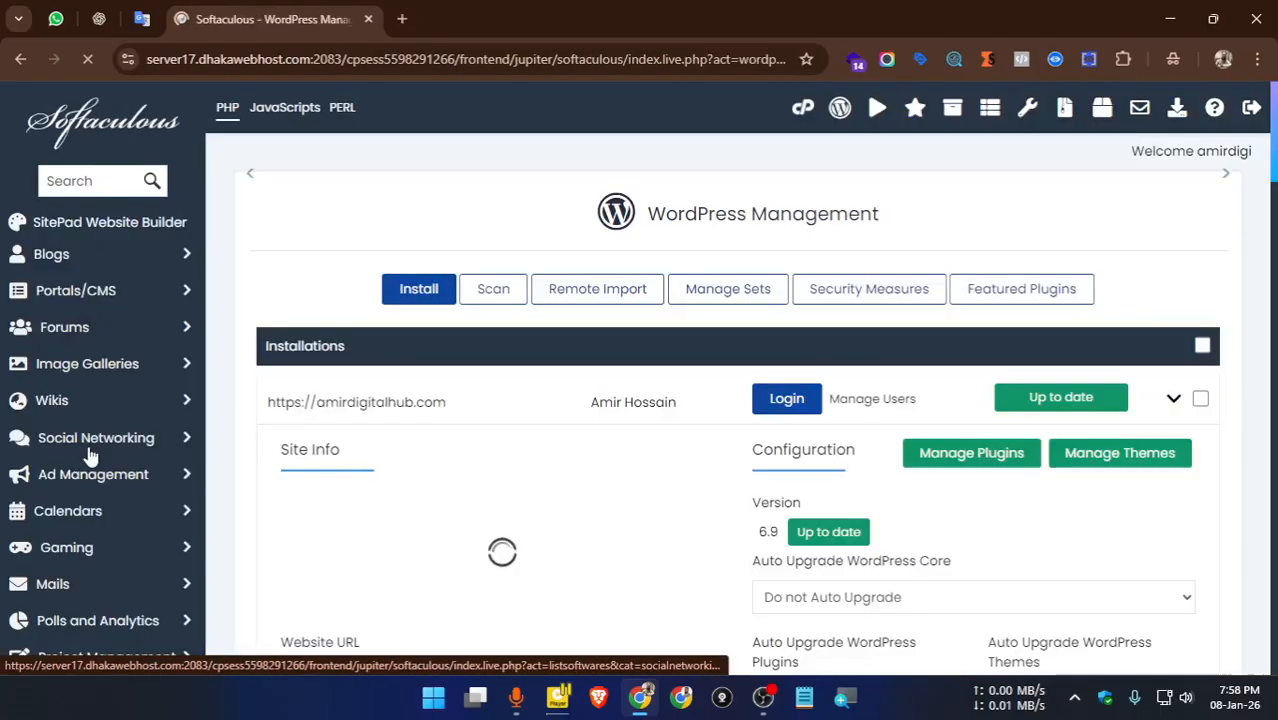
scroll(308, 225, down, 3)
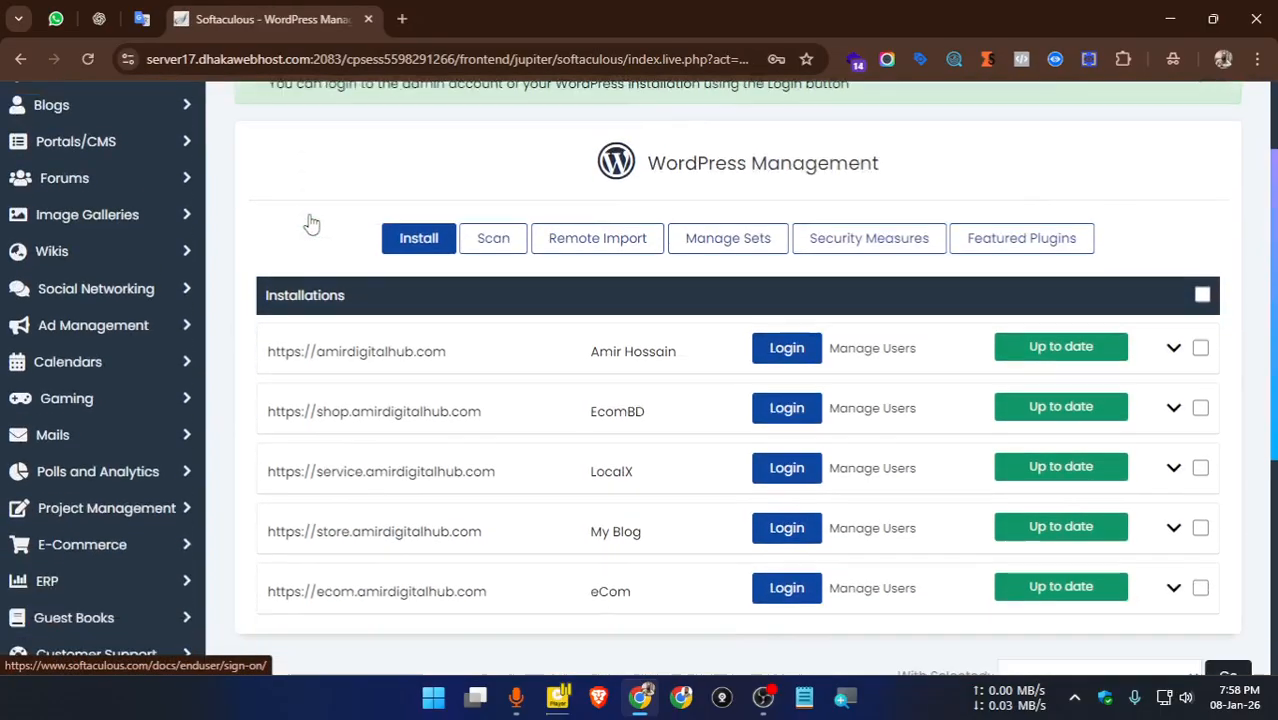
scroll(350, 296, up, 3)
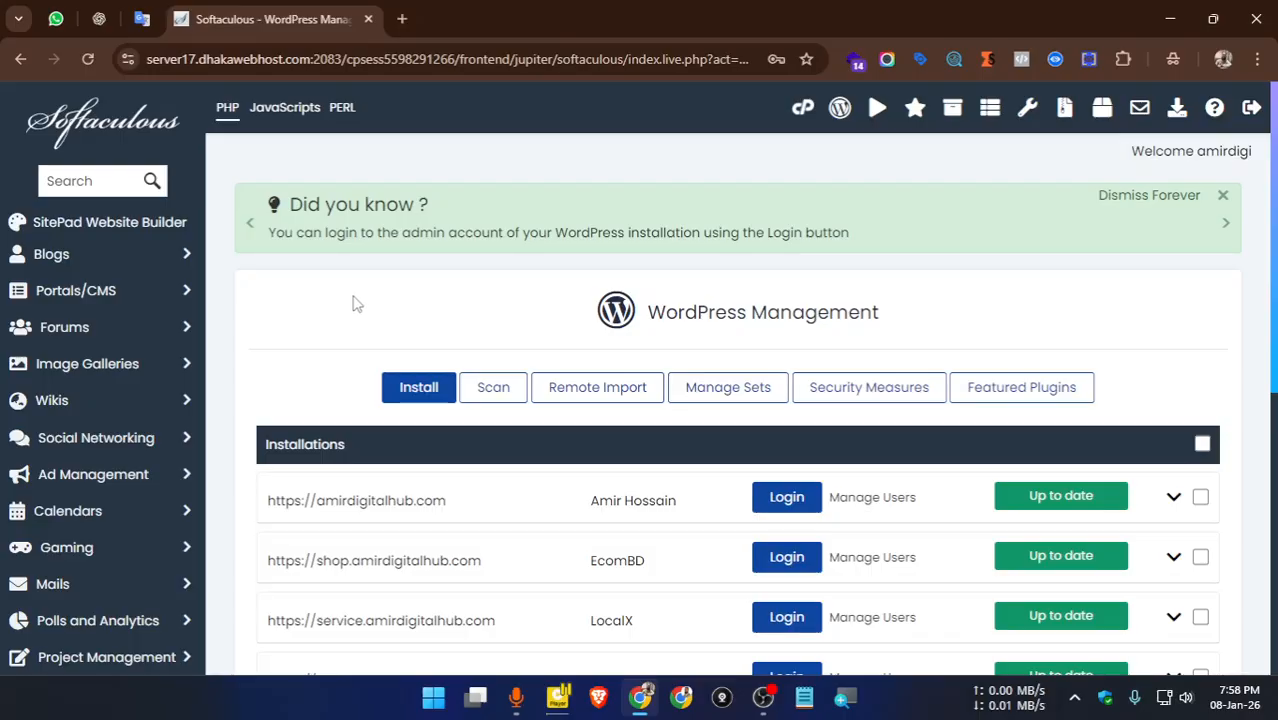
click(412, 392)
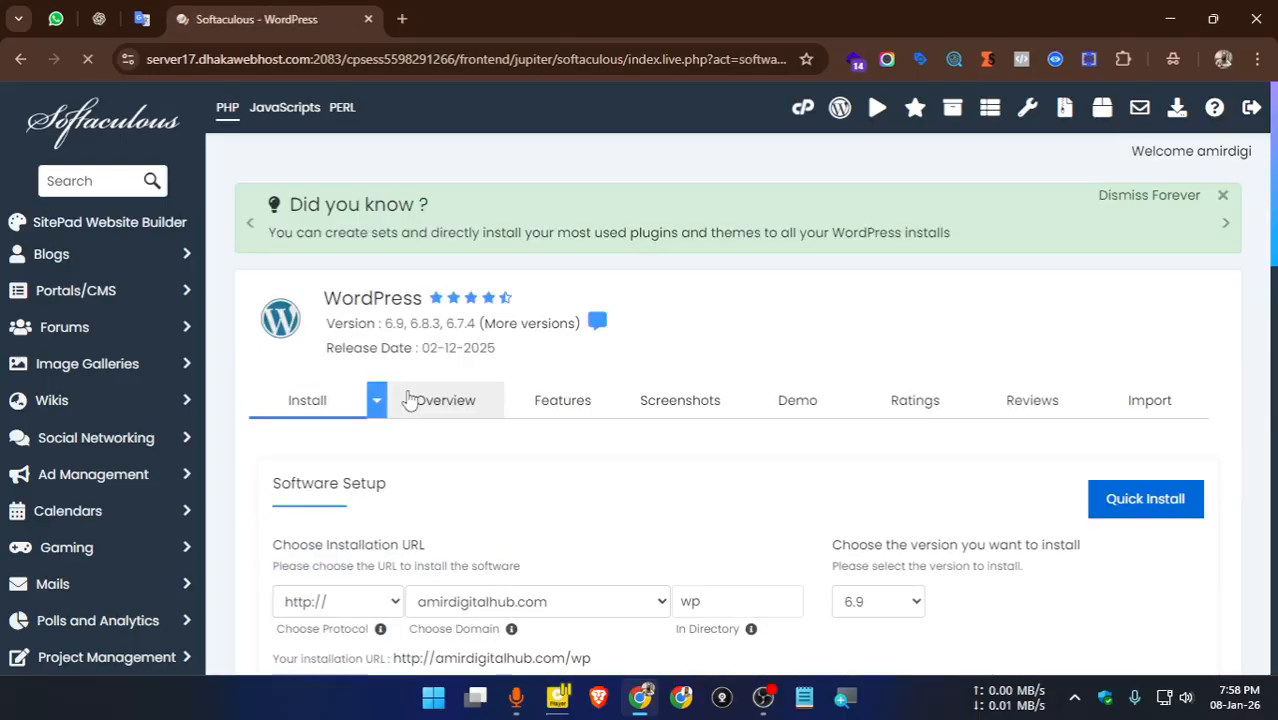
Set the installation domain to local.amirdigitalhub.com and clear the wp directory so WordPress installs at the domain root
scroll(476, 266, down, 2)
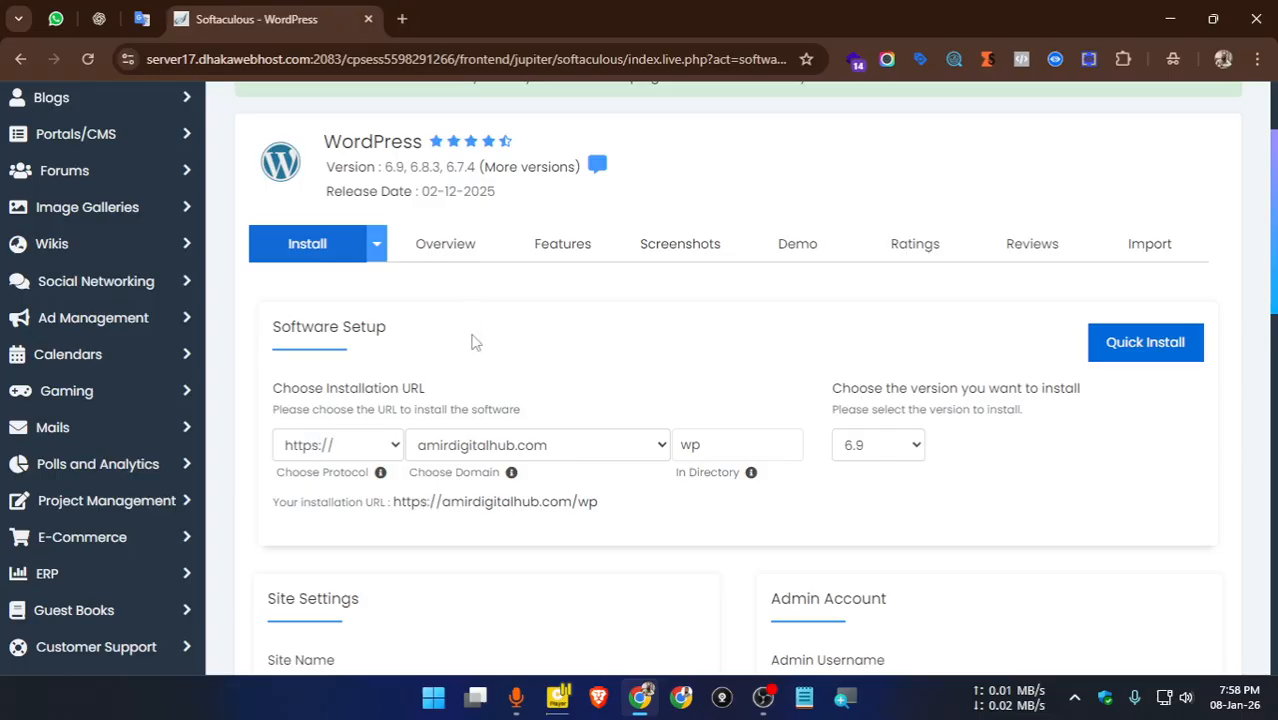
click(662, 447)
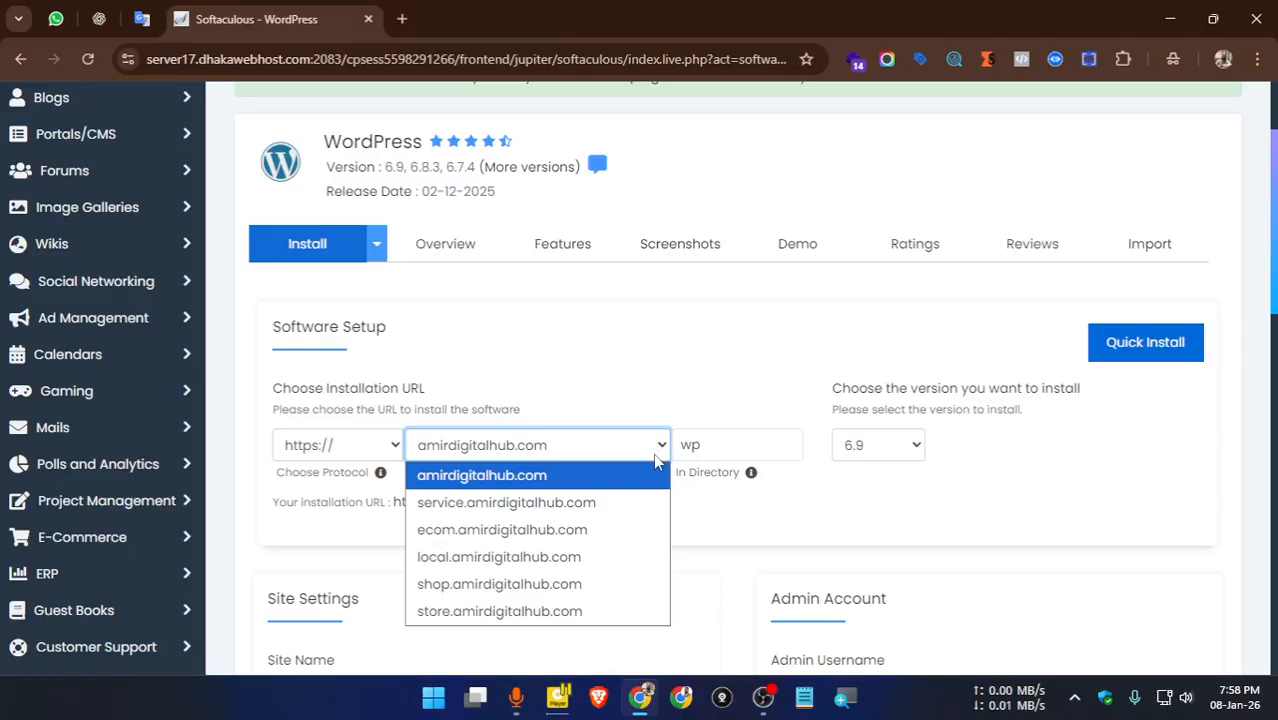
click(490, 557)
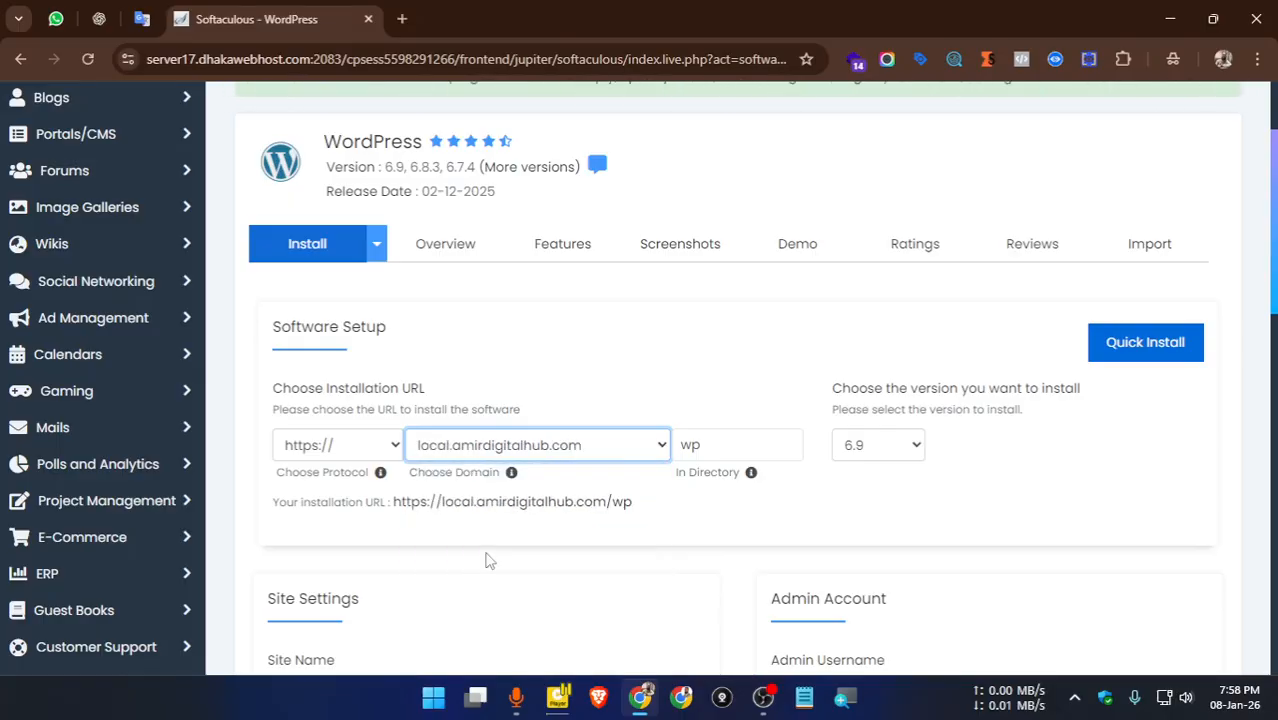
click(697, 449)
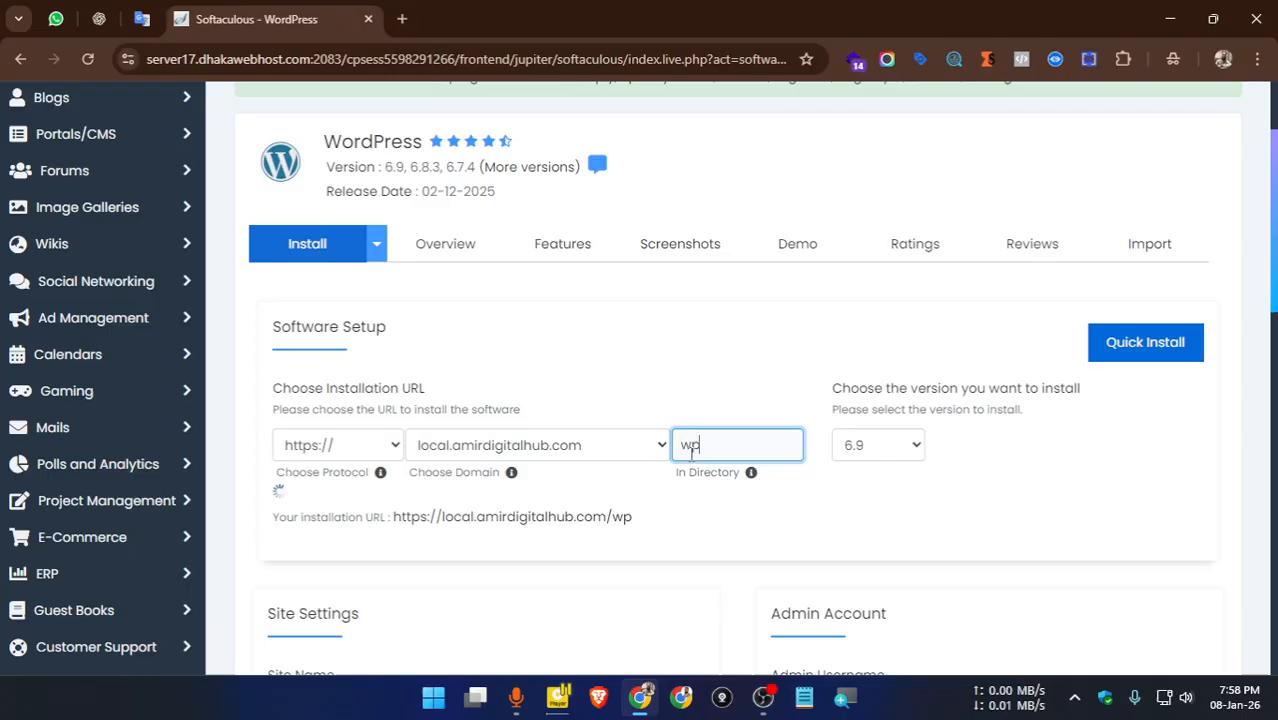
drag(713, 450, 683, 452)
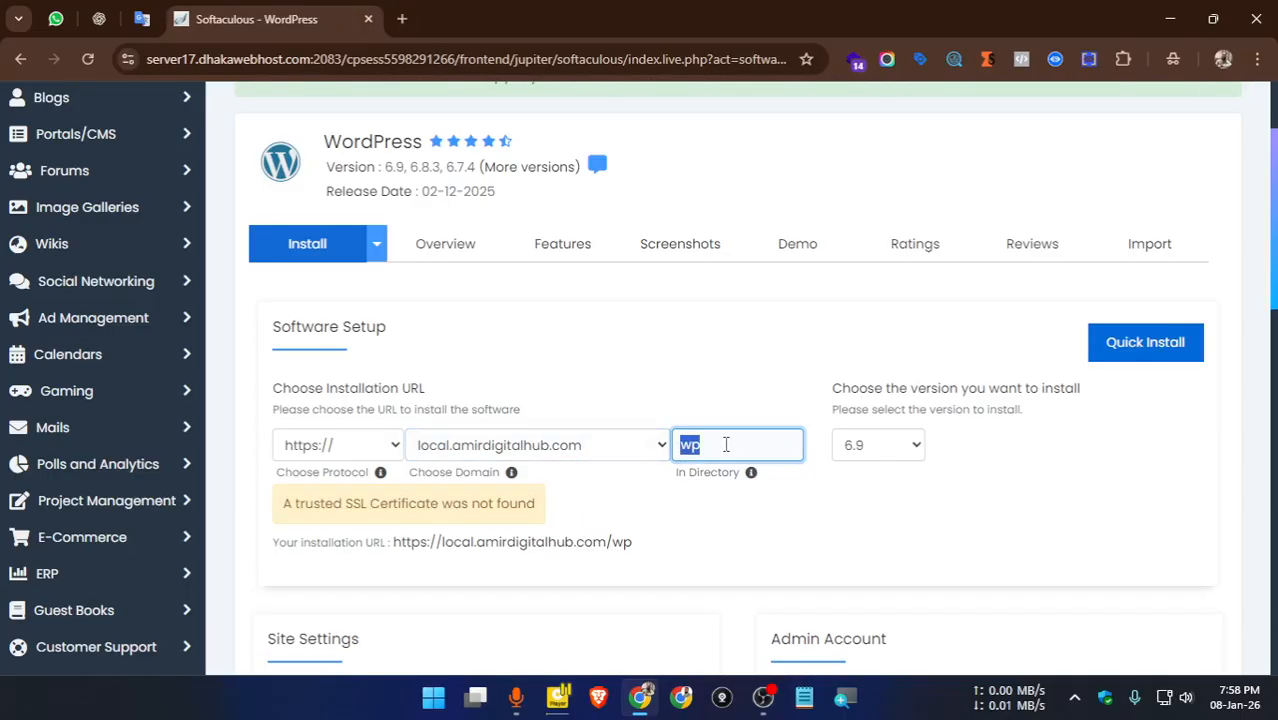
key(BackSpace)
scroll(571, 334, down, 2)
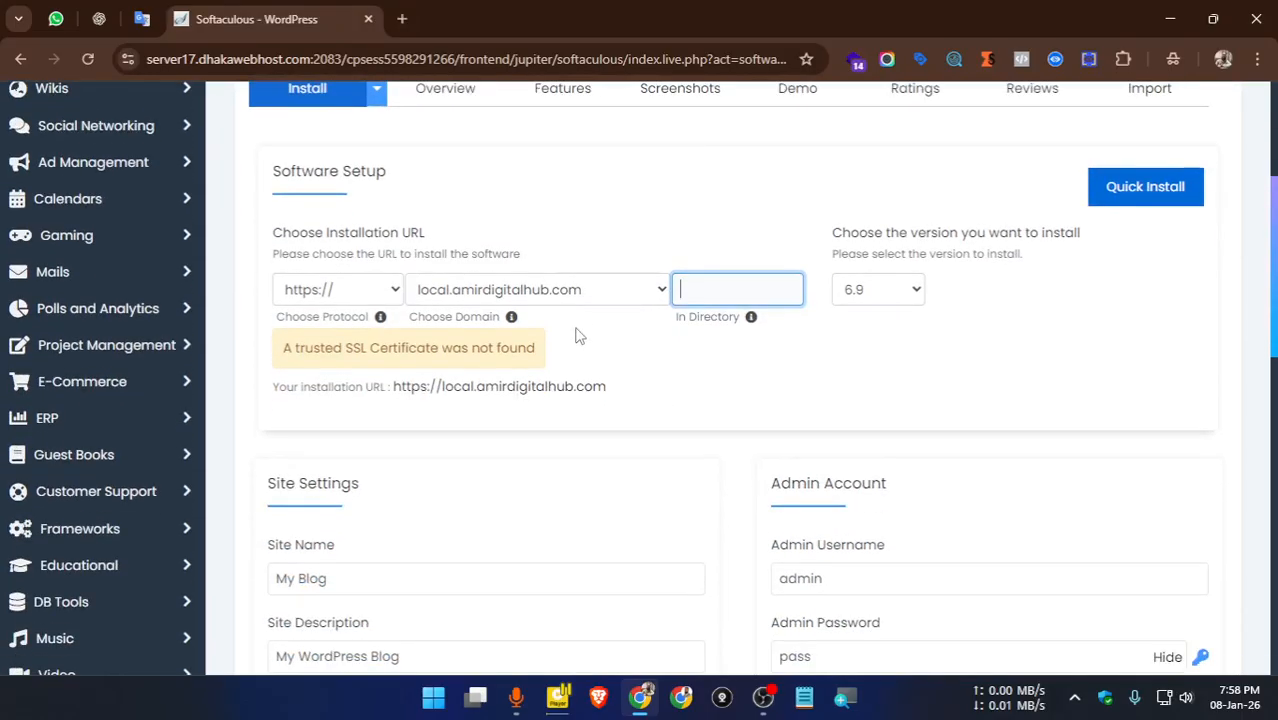
click(716, 395)
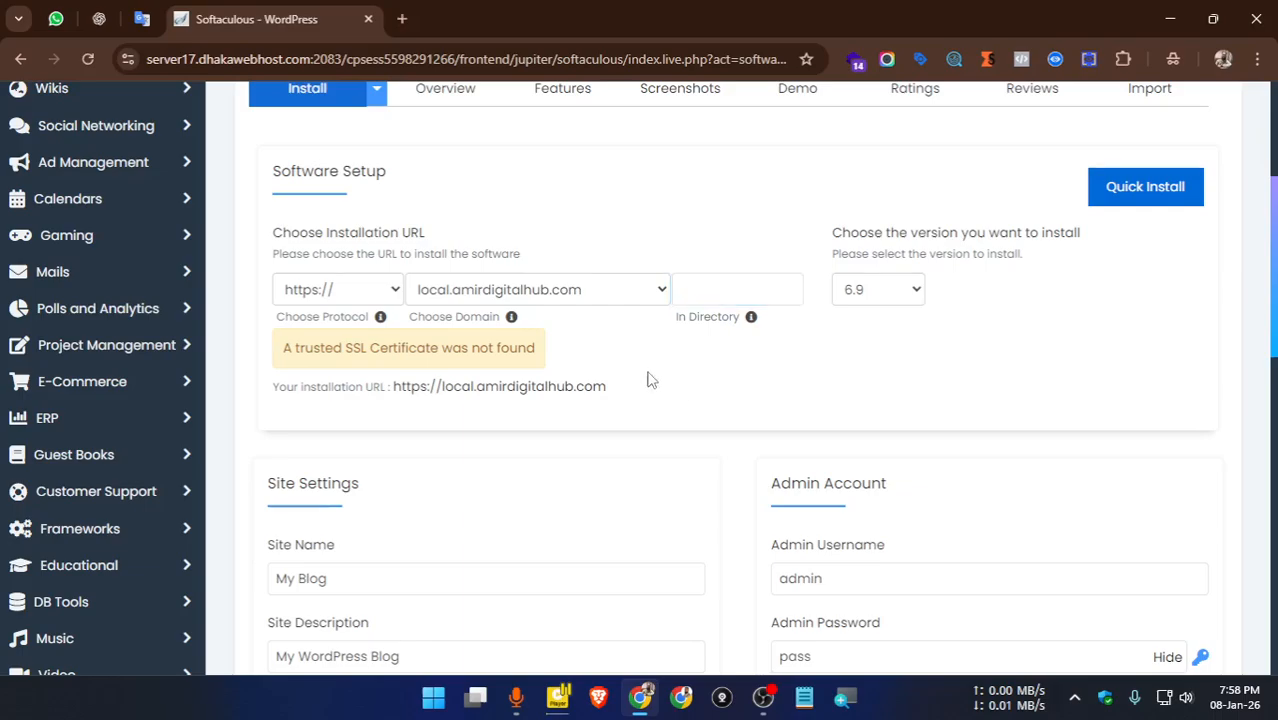
click(380, 291)
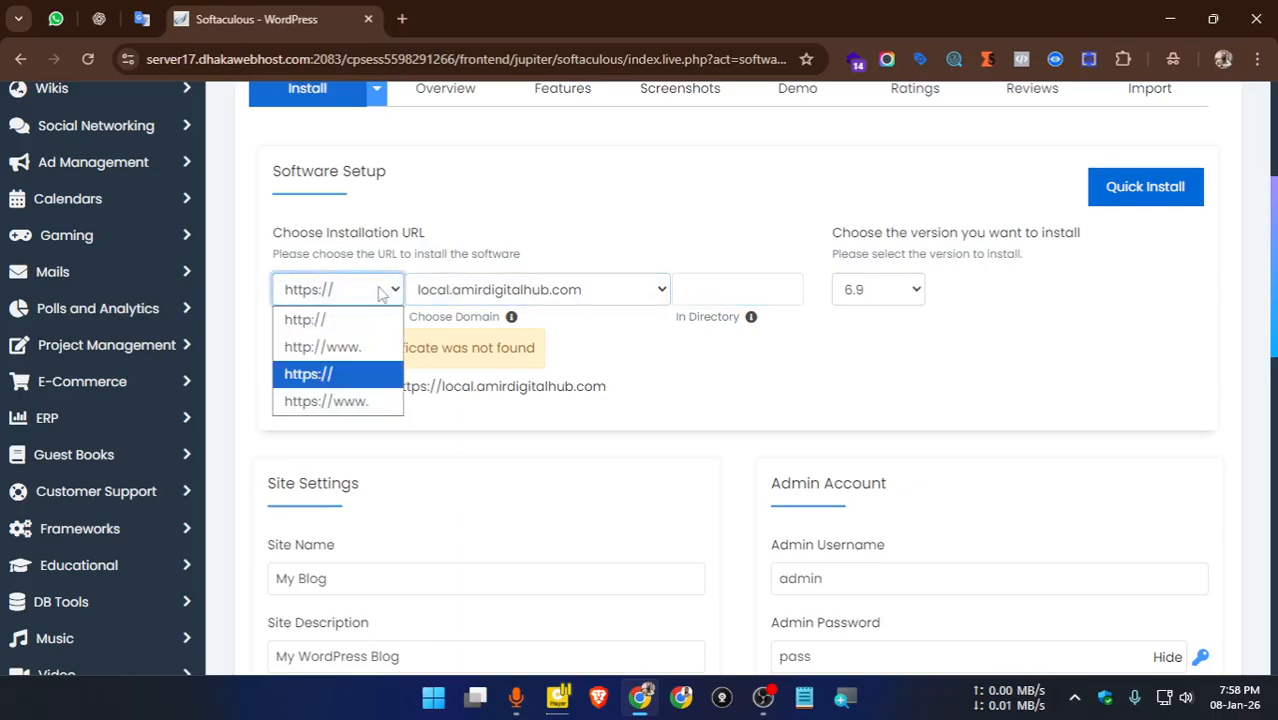
click(324, 376)
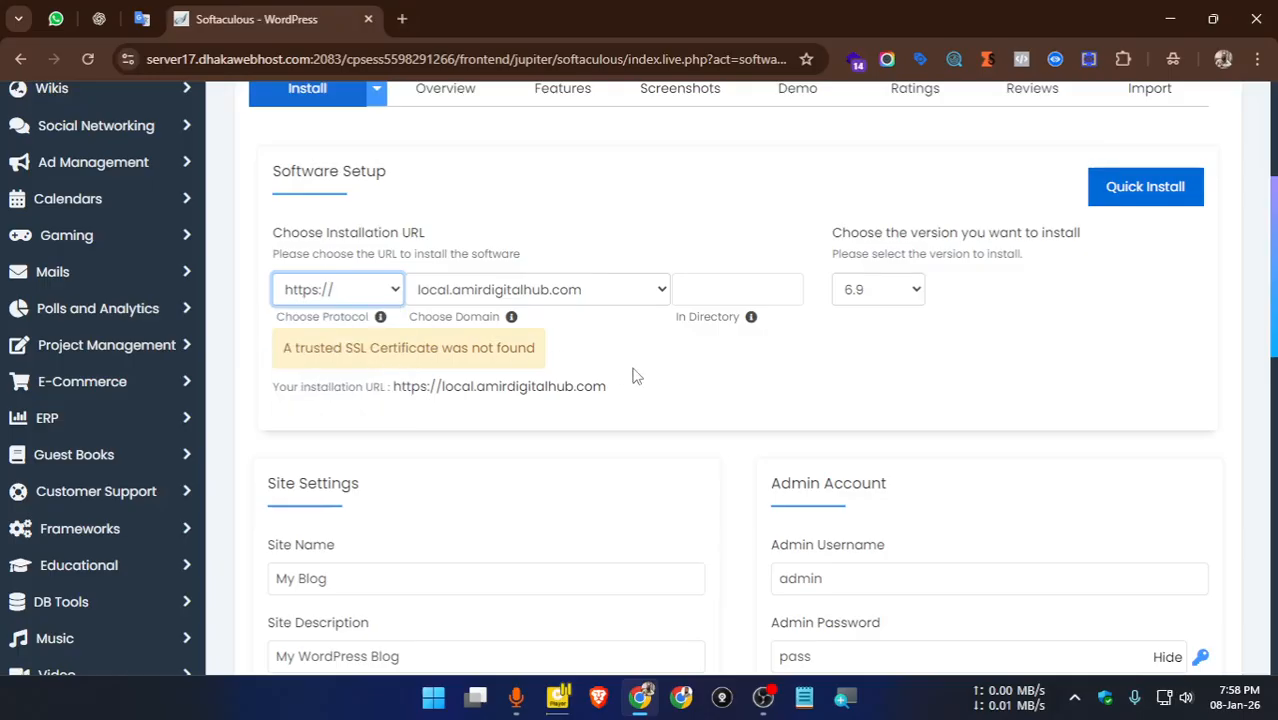
Set the WordPress site name to Local
scroll(639, 376, down, 3)
click(339, 422)
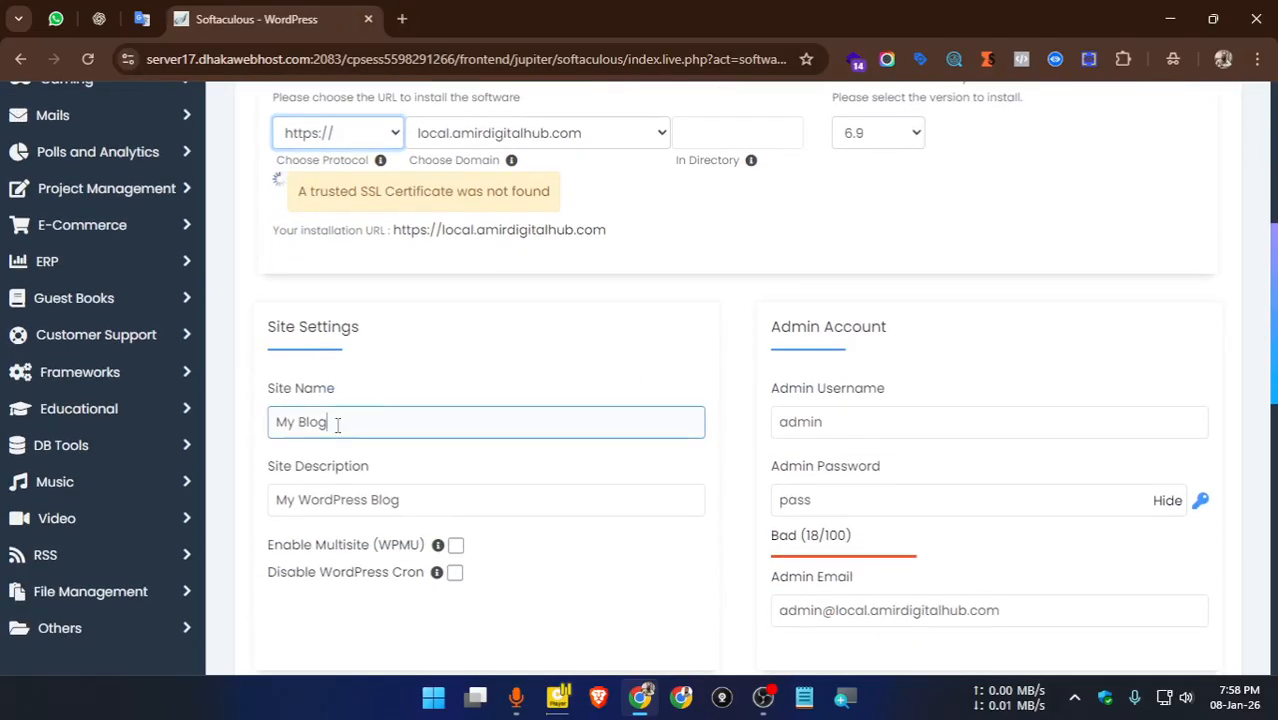
drag(339, 422, 249, 441)
key(BackSpace)
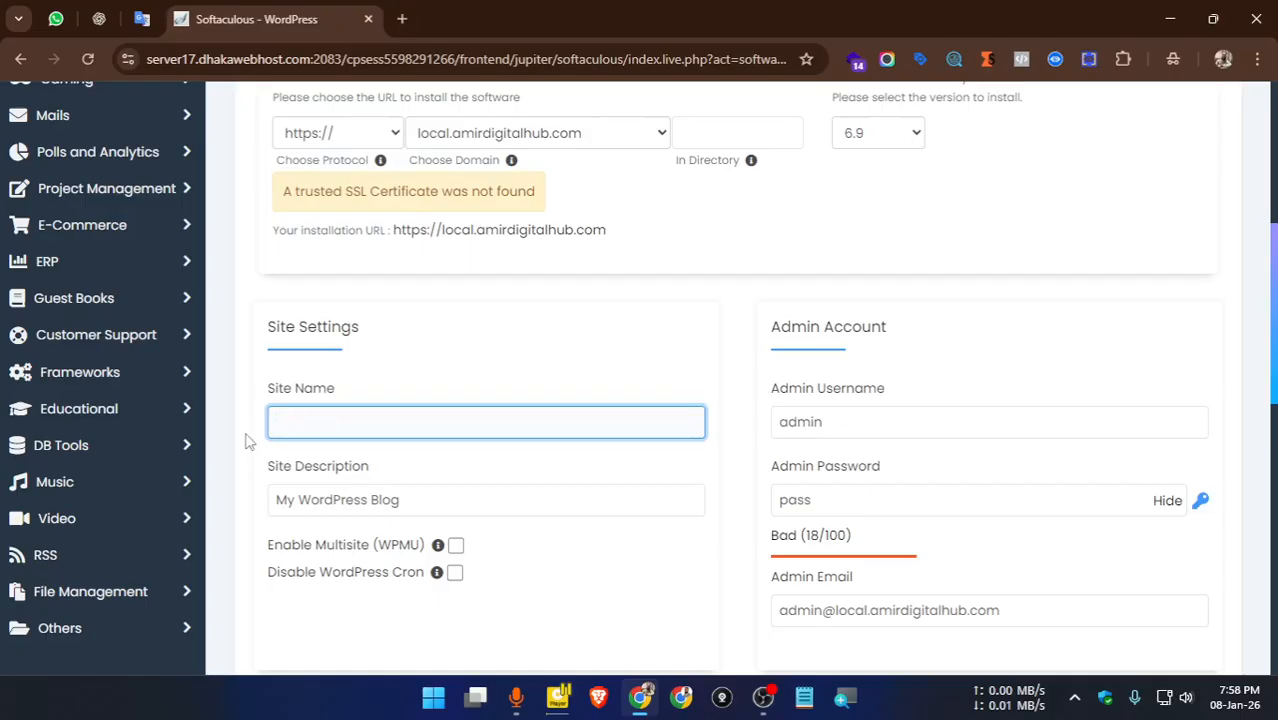
text(Local)
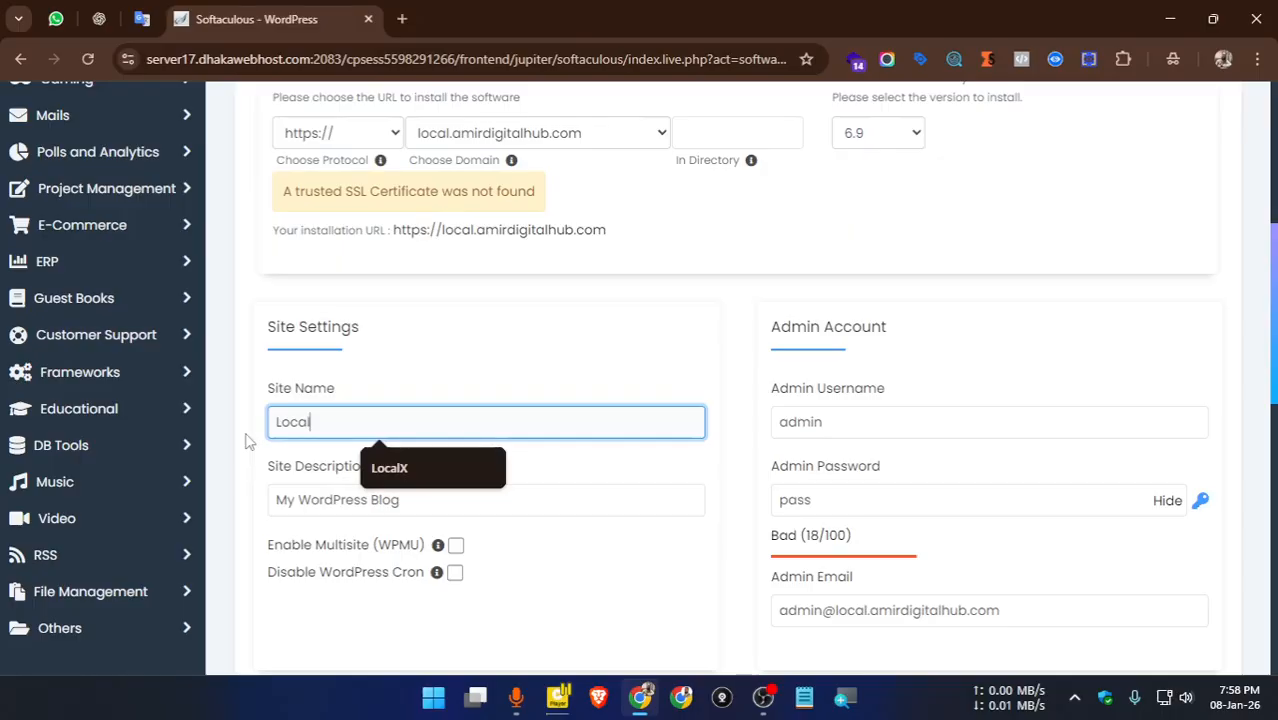
click(440, 349)
Fill in the admin username and enter a strong admin password for the WordPress account
scroll(517, 303, down, 2)
click(850, 267)
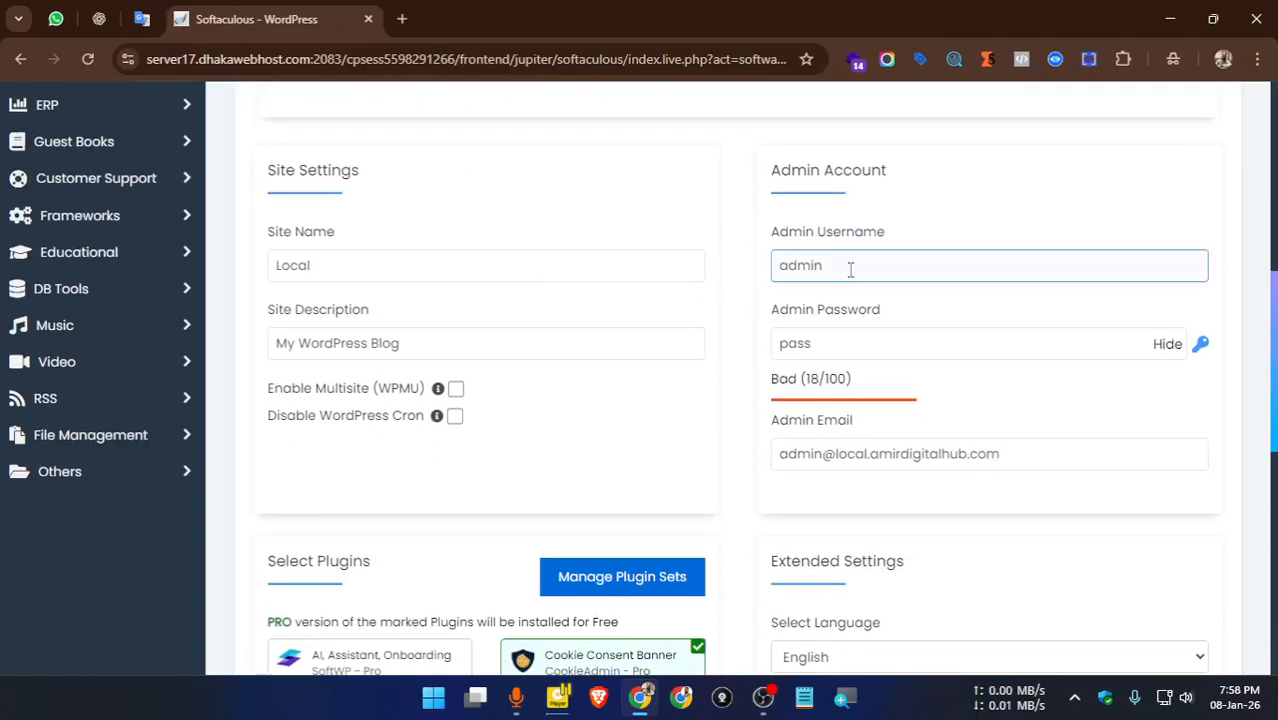
click(828, 344)
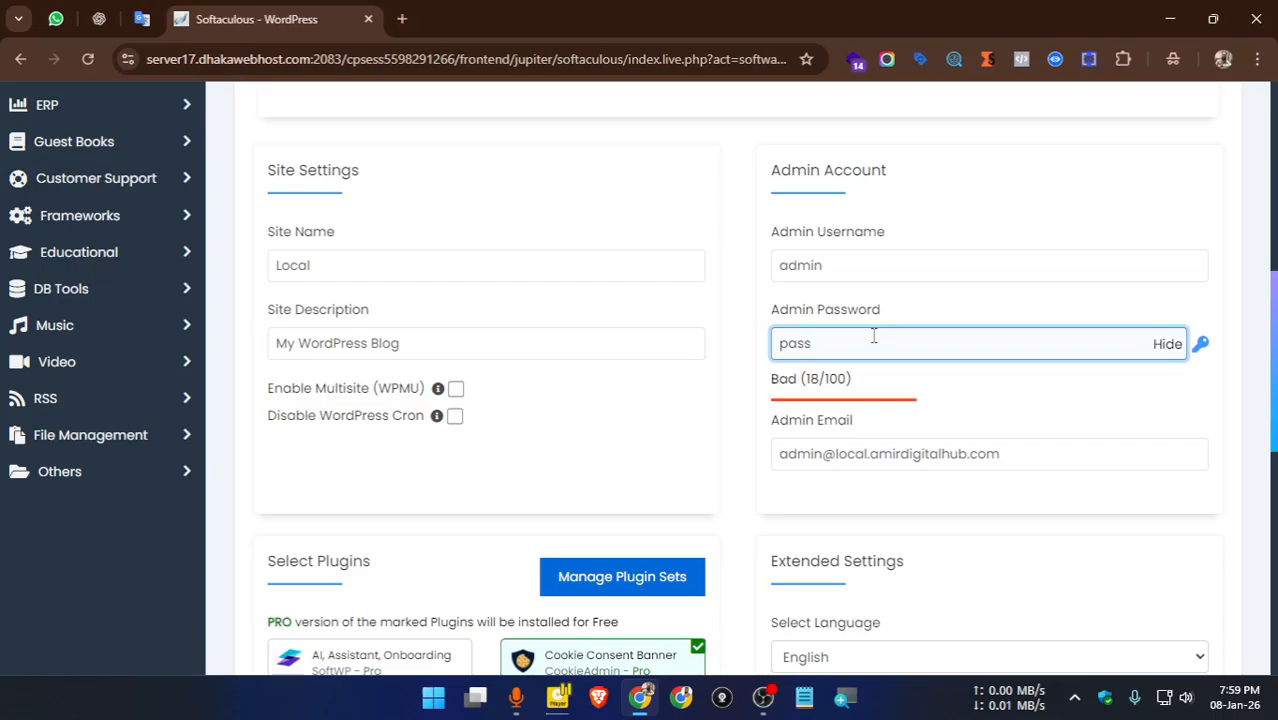
Deselect the Backuply, SiteSEO, Pagelayer, CookieAdmin, SpeedyCache and GoSMTP plugins, keeping Loginizer selected with its social login disabled
scroll(873, 337, down, 3)
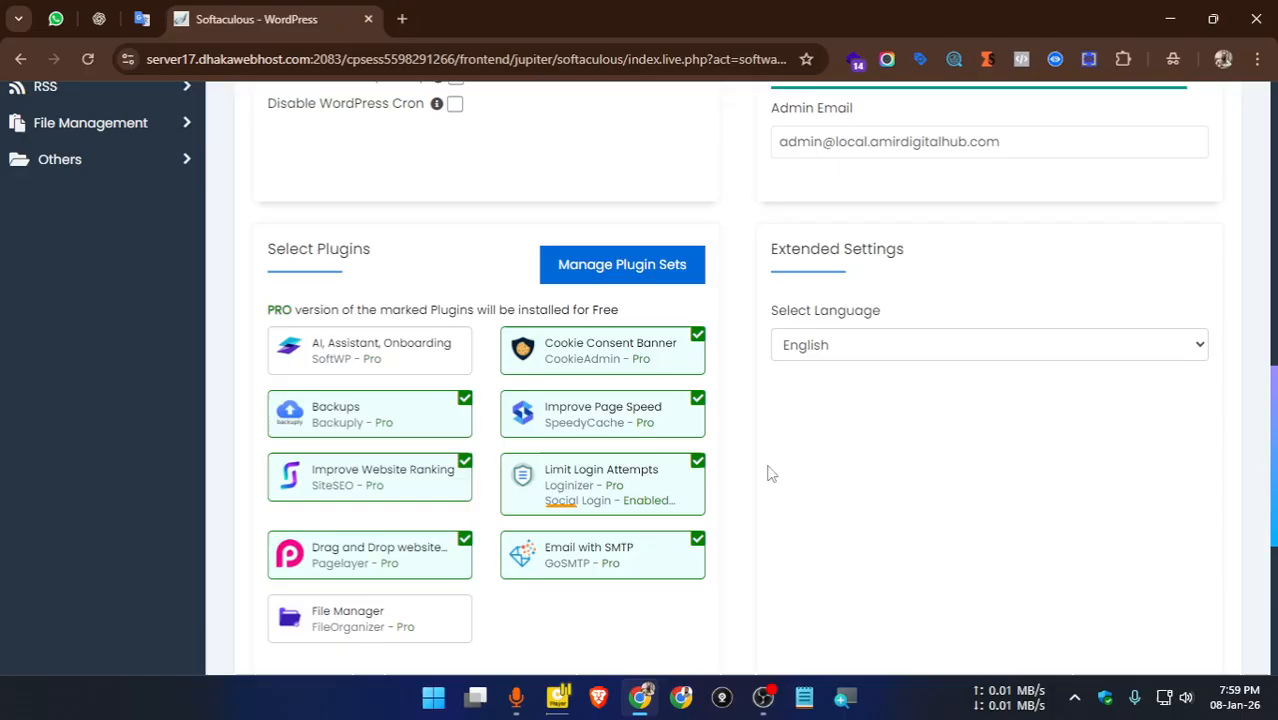
click(466, 412)
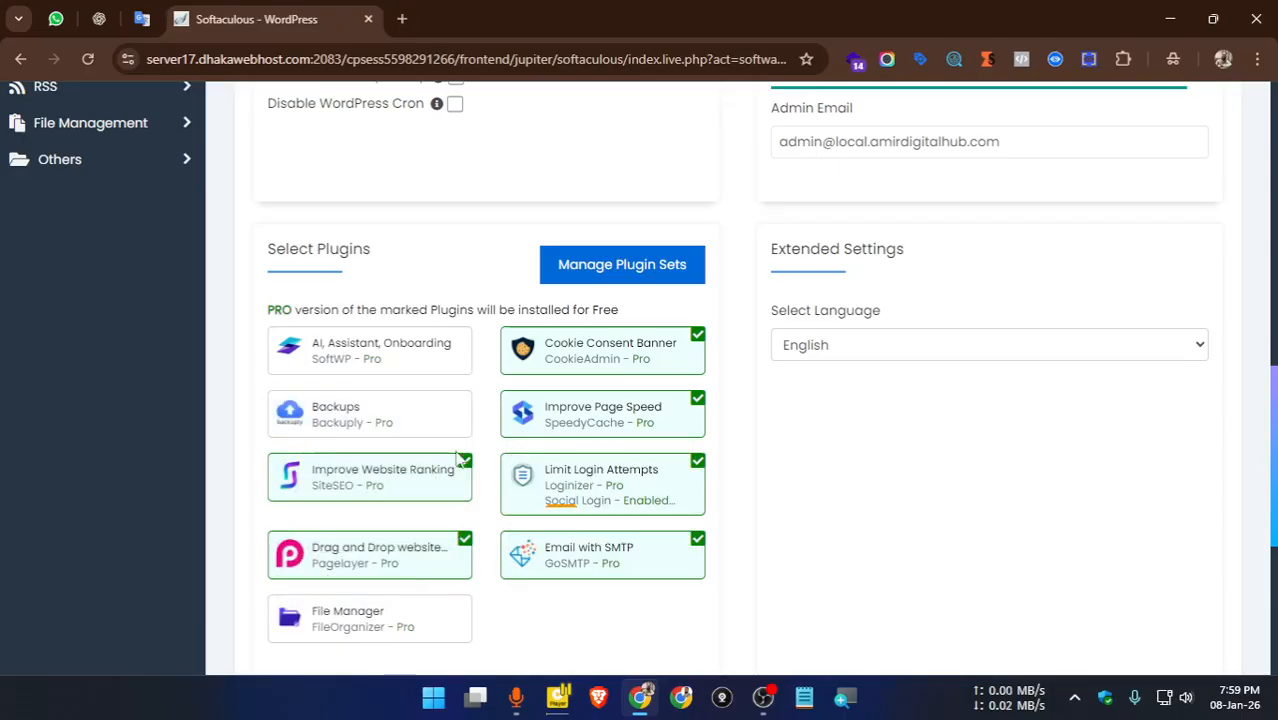
click(463, 461)
click(464, 540)
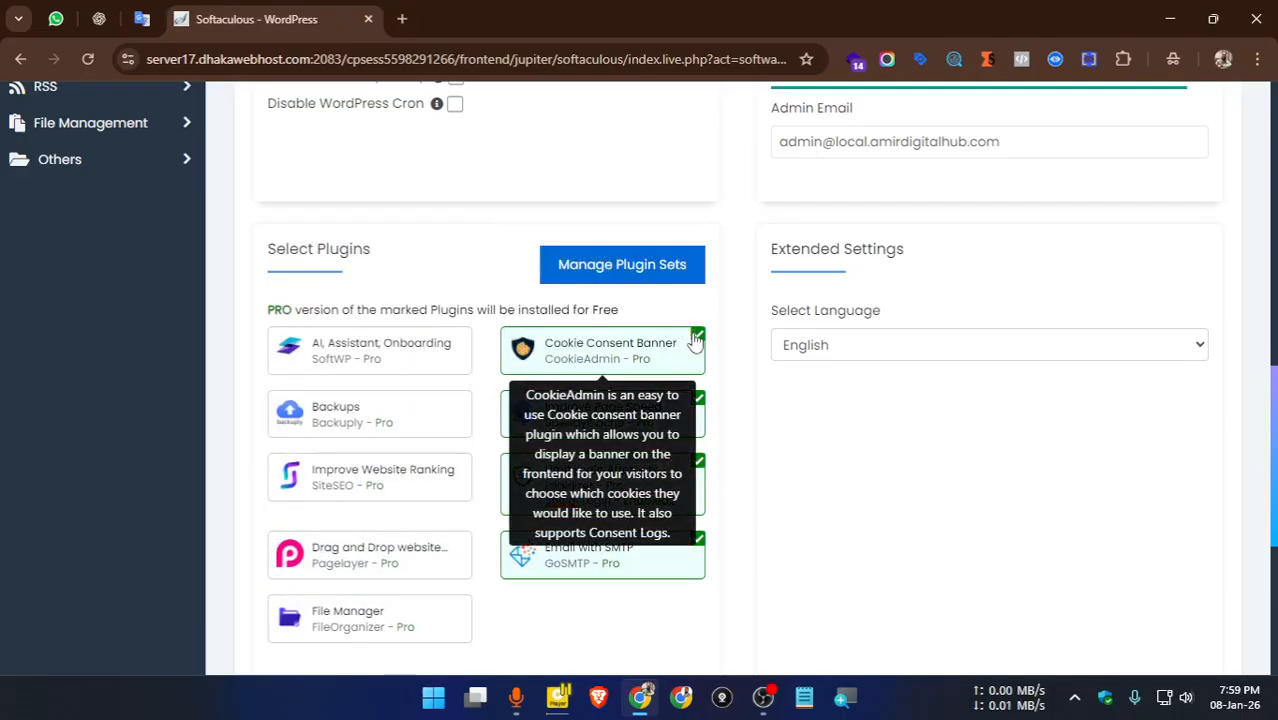
click(695, 341)
click(694, 405)
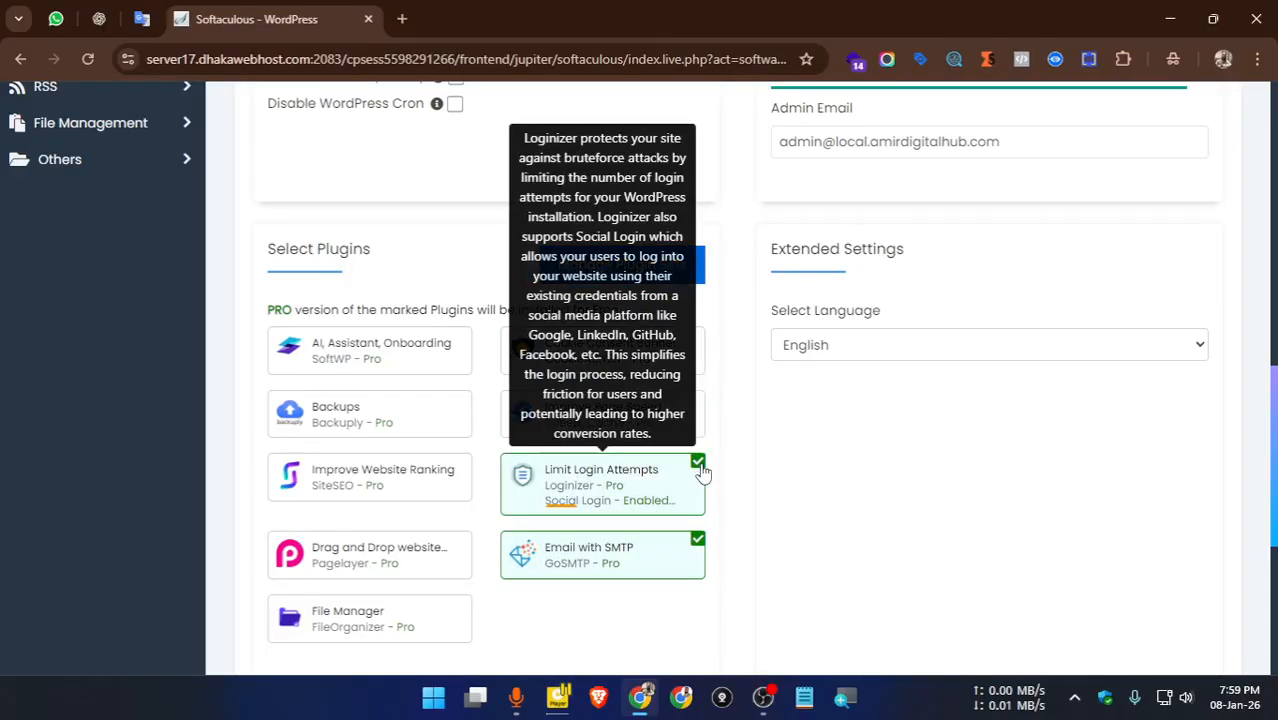
click(699, 556)
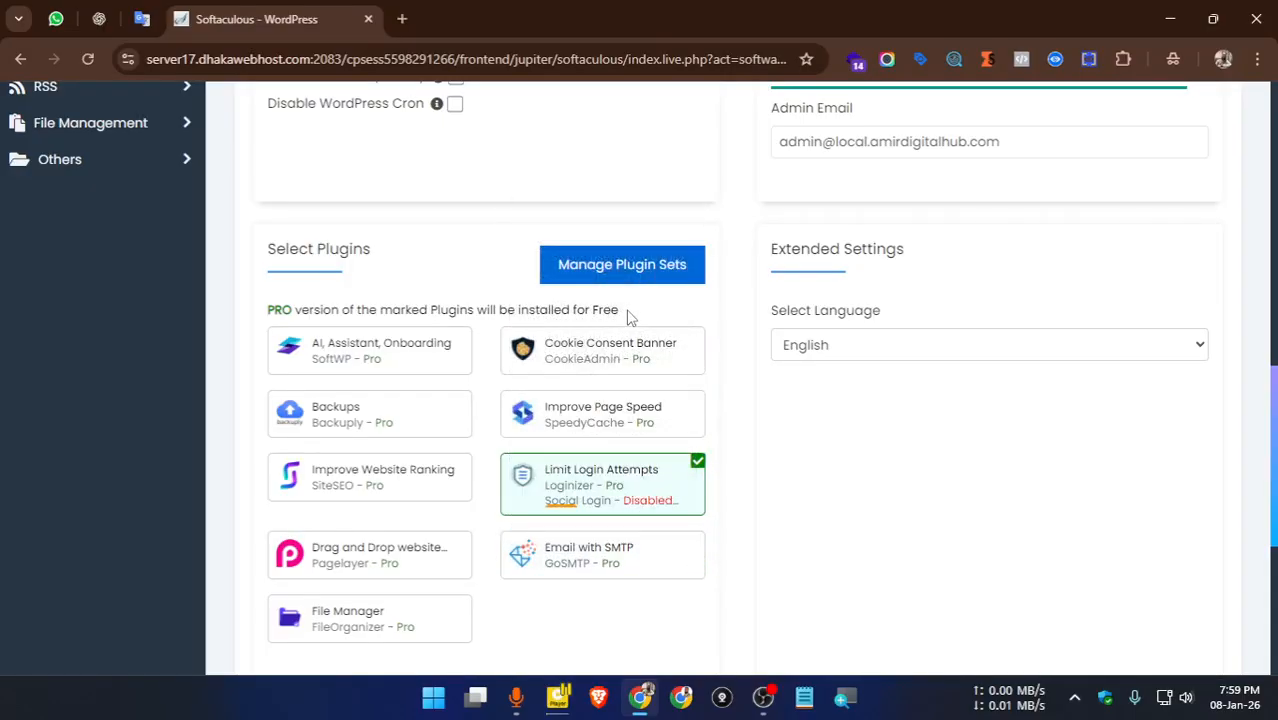
Run the WordPress installation with the configured settings
scroll(630, 318, down, 2)
scroll(640, 456, down, 4)
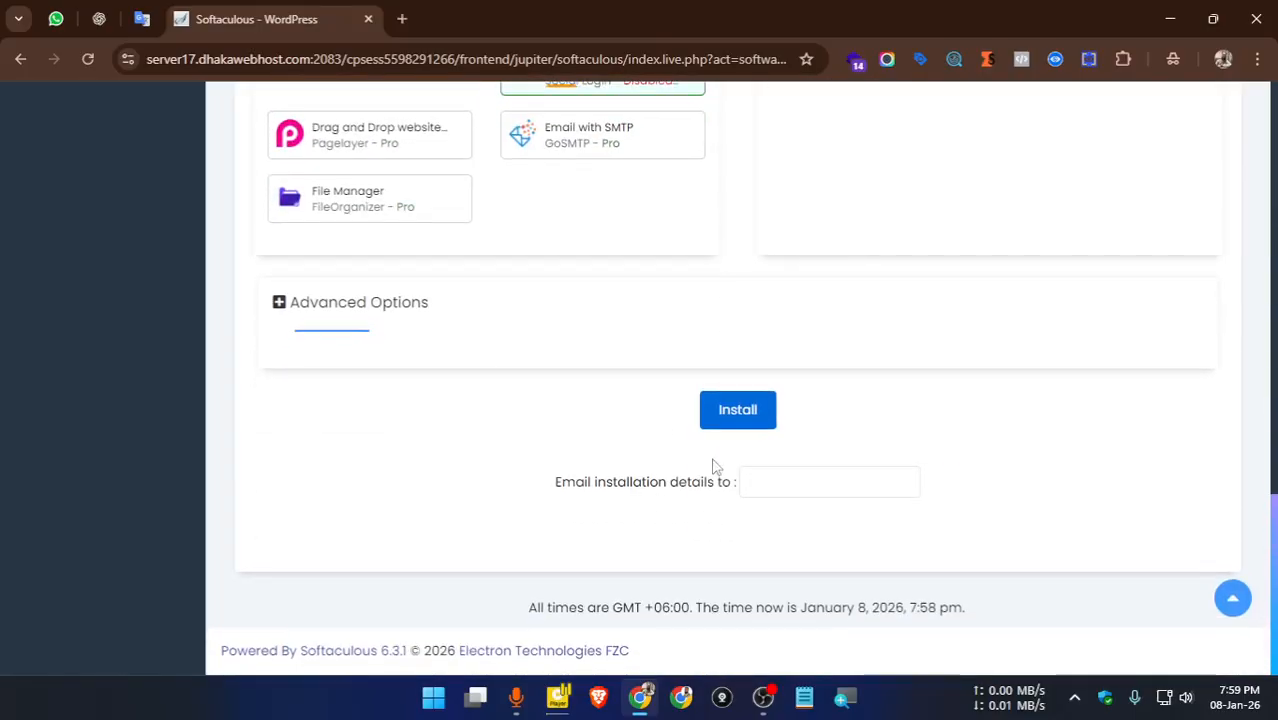
click(758, 418)
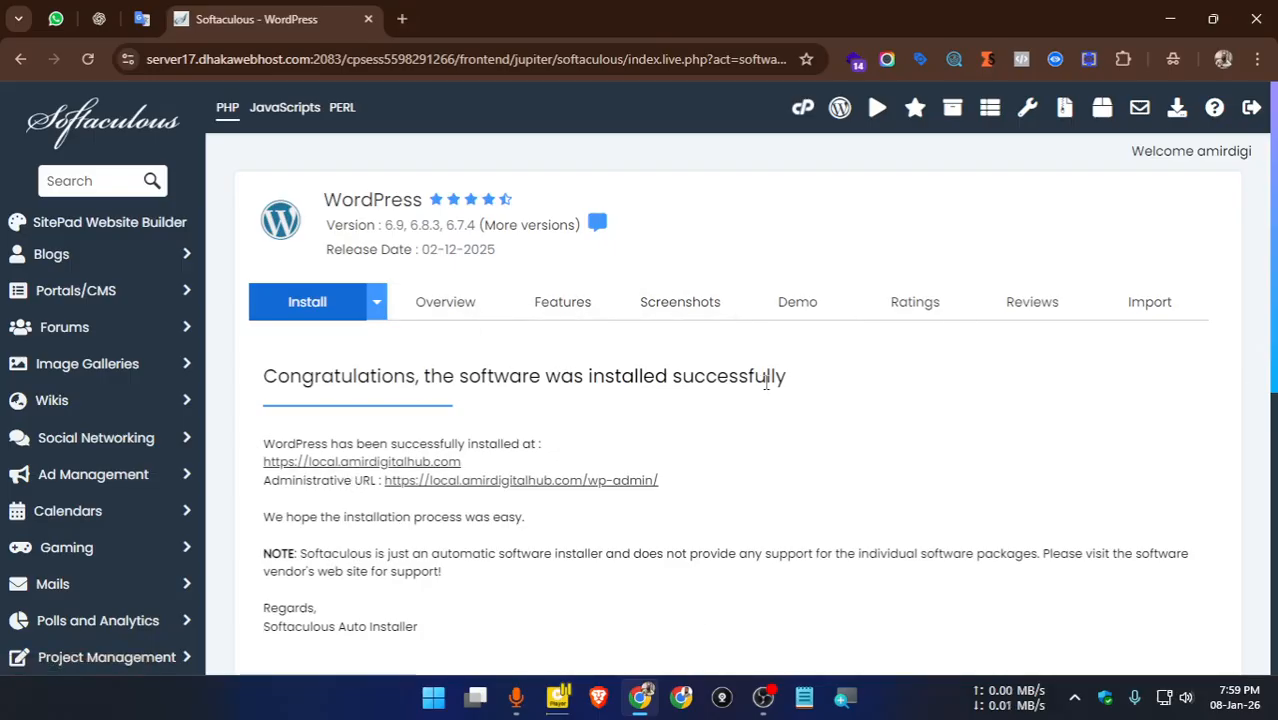
scroll(541, 345, down, 2)
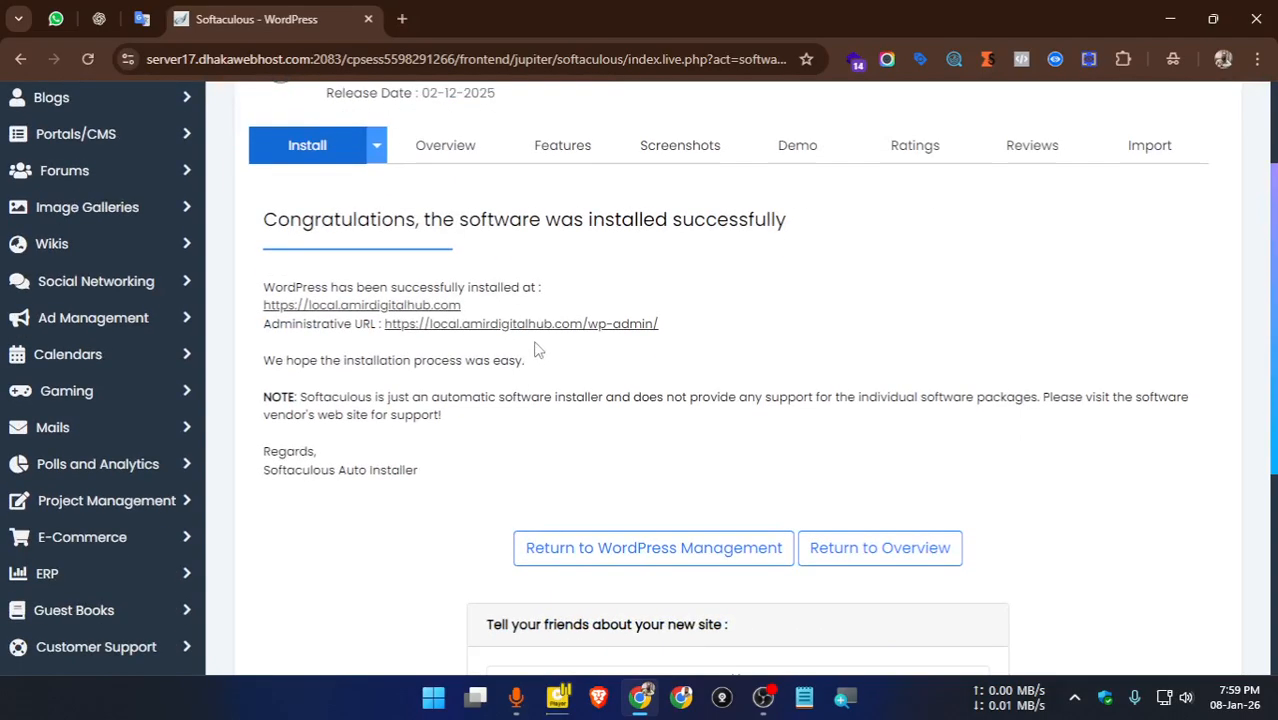
middle_click(345, 313)
click(442, 12)
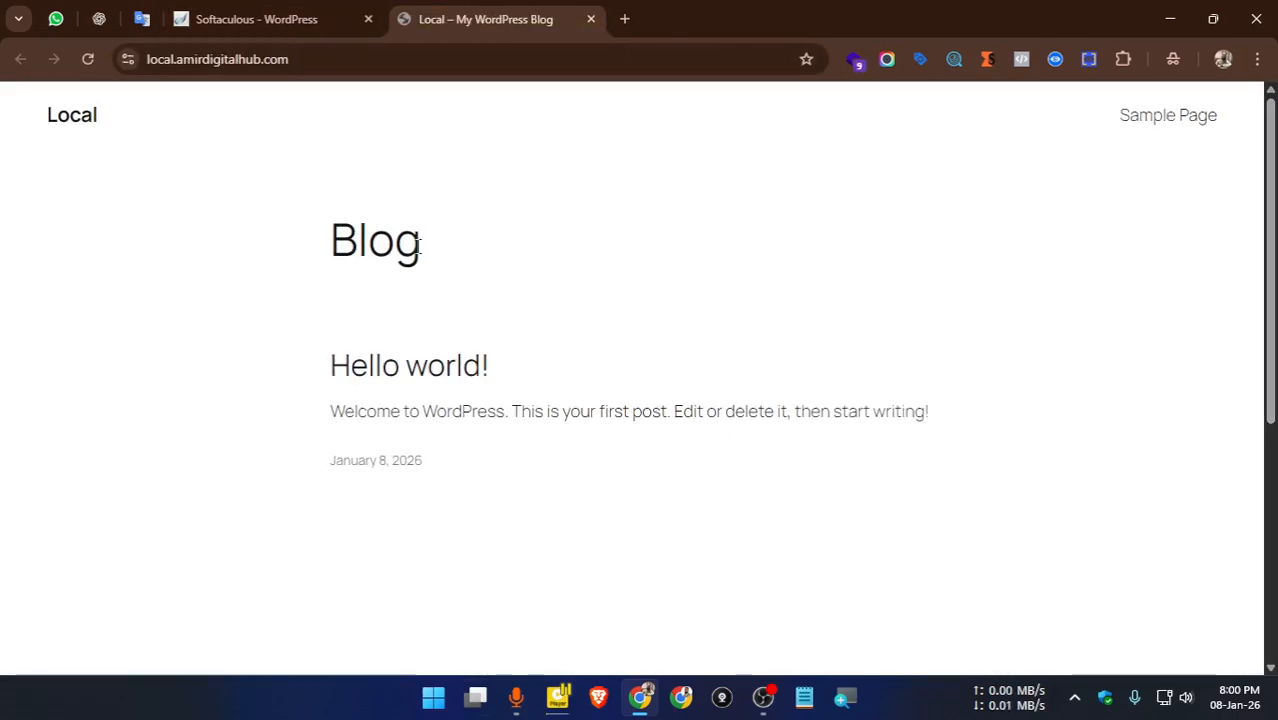
Open the site's wp-admin dashboard in a new browser tab and look it over alongside the front page
click(285, 10)
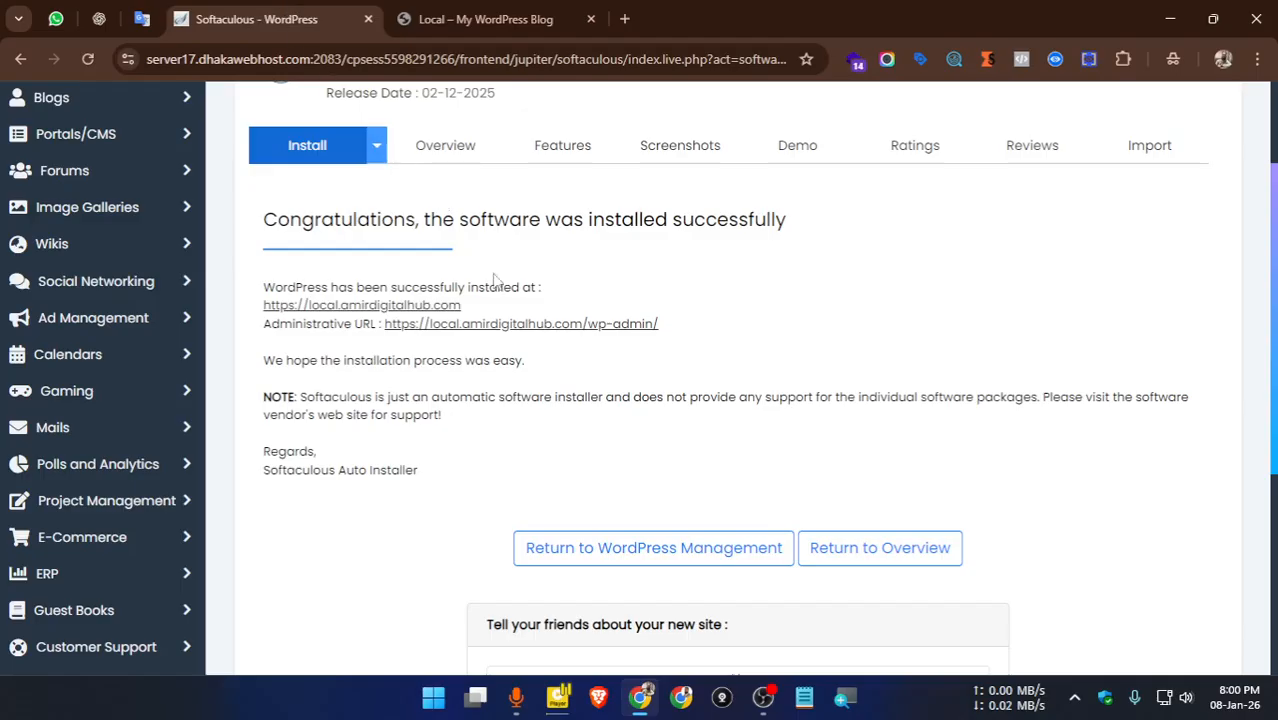
middle_click(527, 324)
click(705, 18)
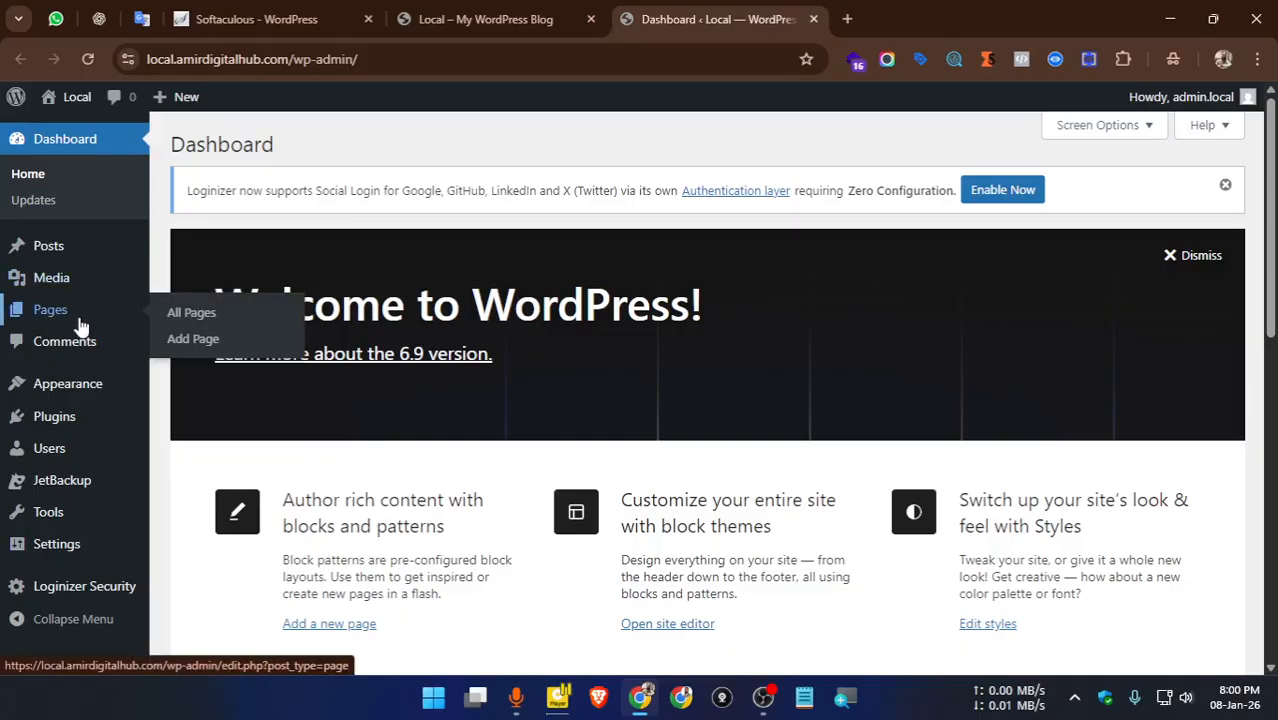
scroll(80, 323, down, 2)
scroll(80, 403, down, 2)
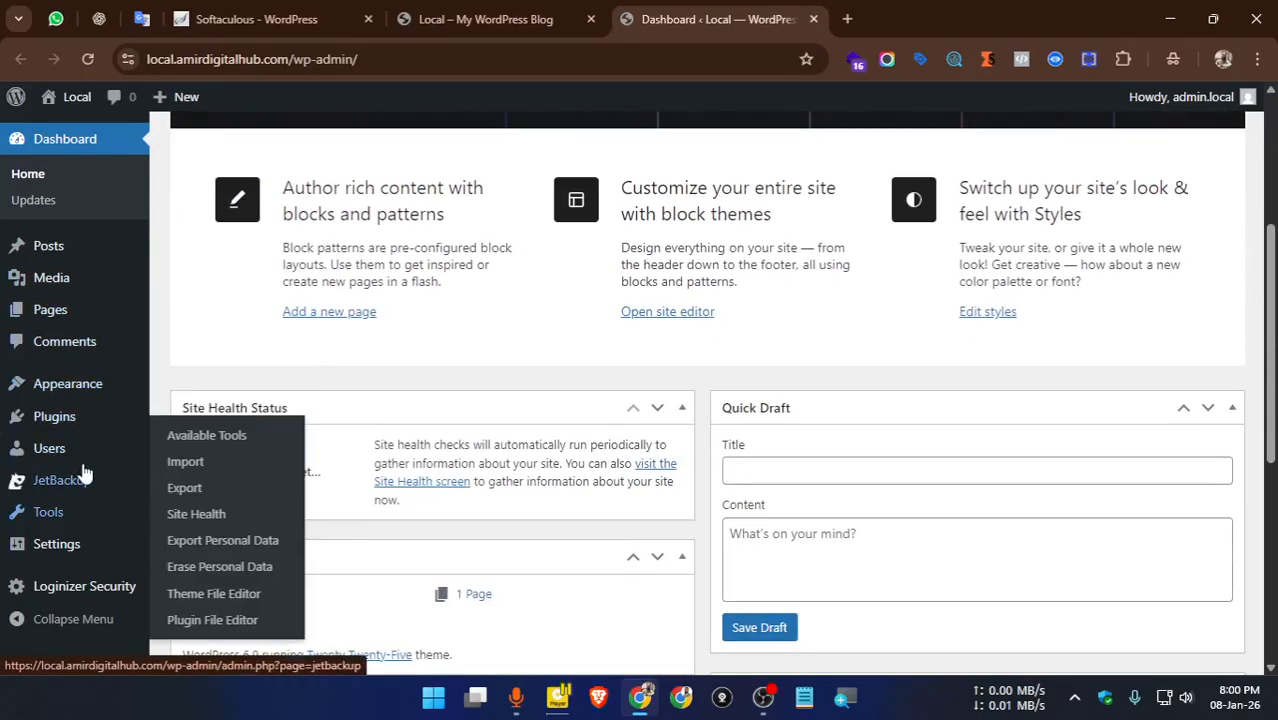
click(475, 25)
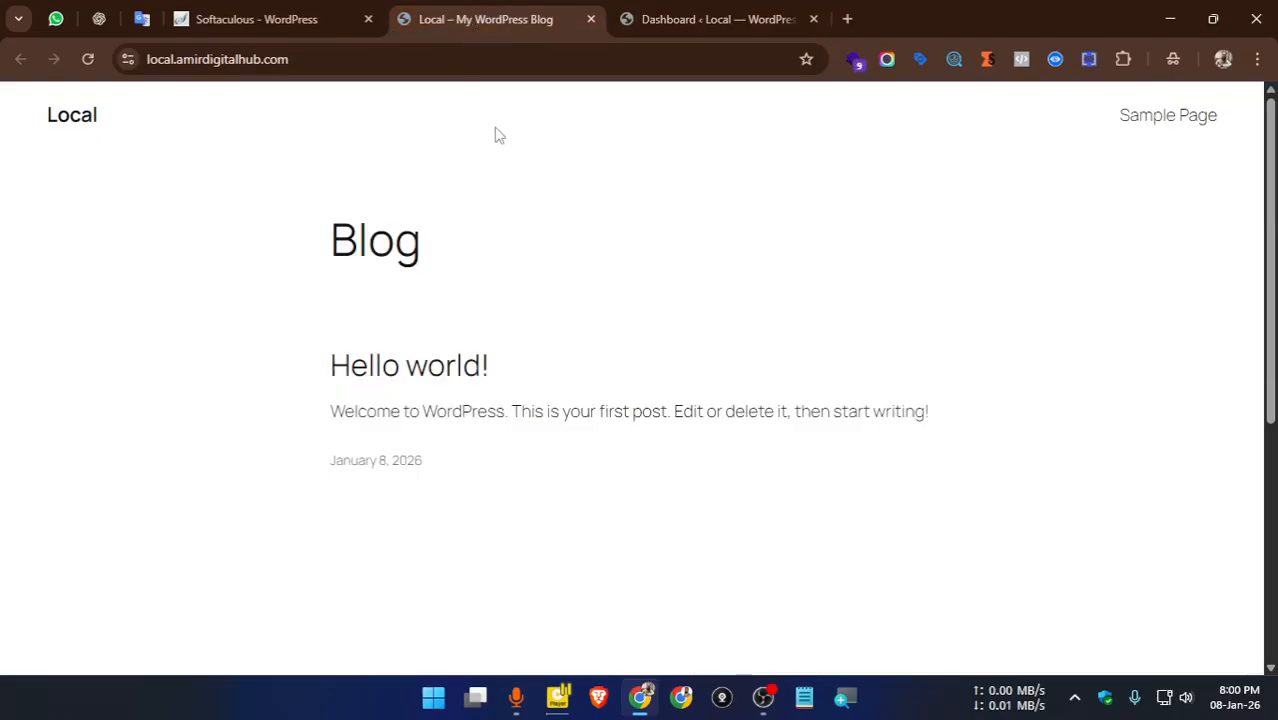
click(716, 19)
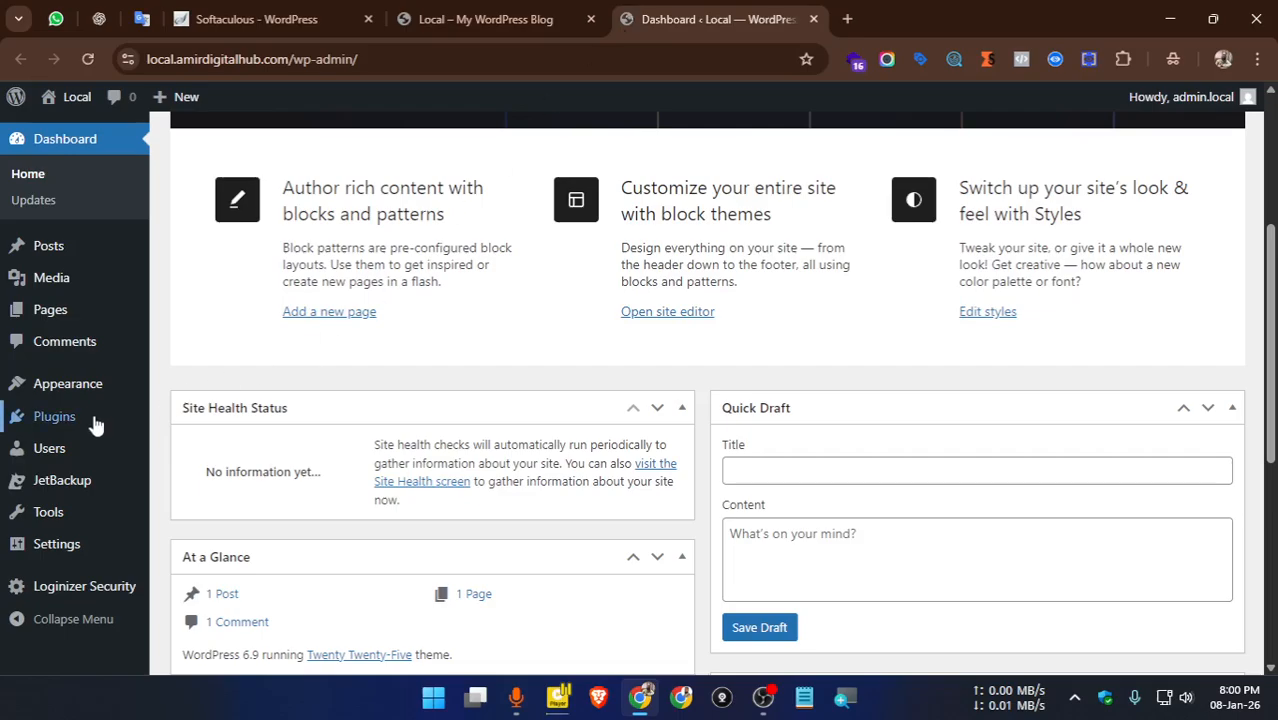
Open the list of installed themes in the WordPress dashboard
mouse_move(83, 389)
scroll(83, 389, down, 1)
mouse_move(58, 425)
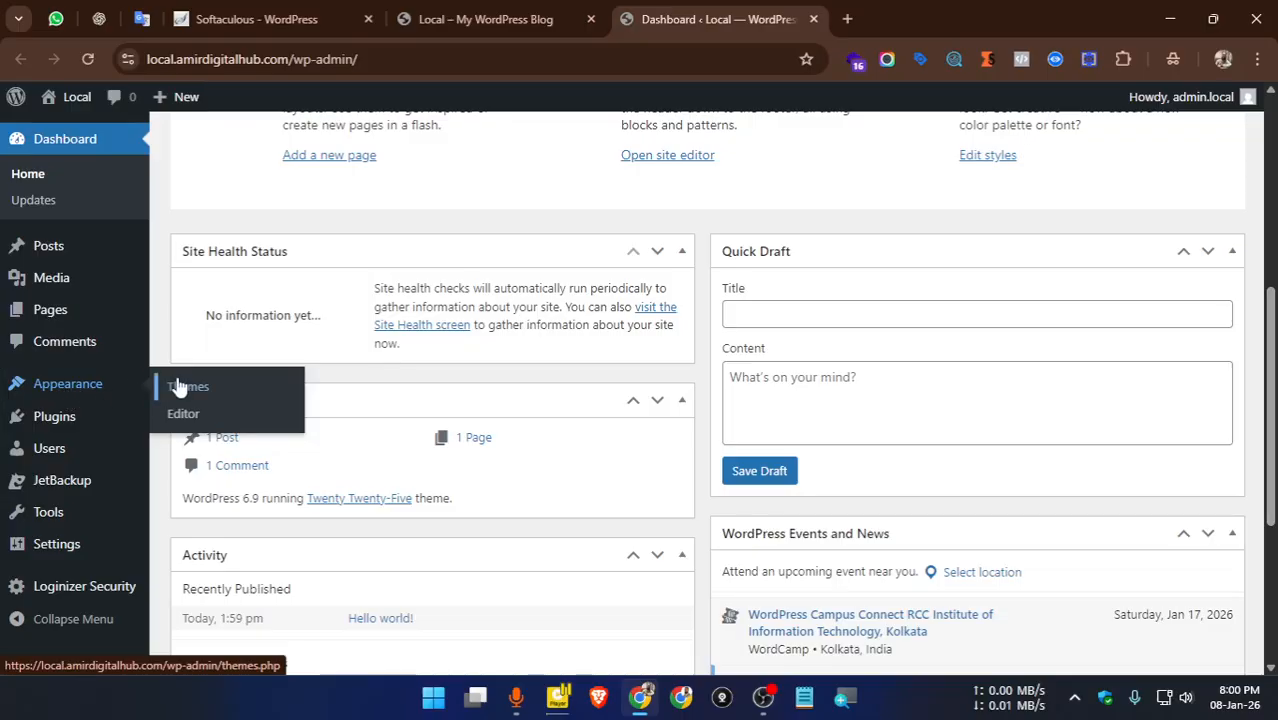
click(188, 389)
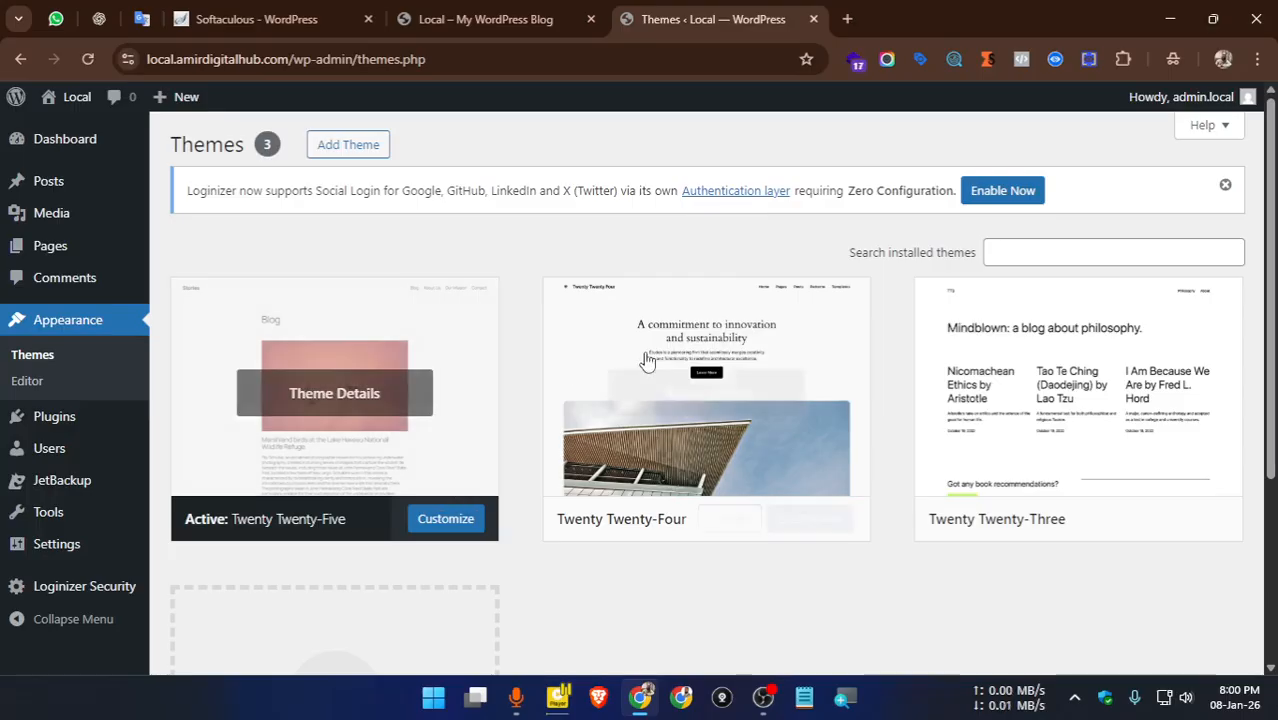
click(348, 147)
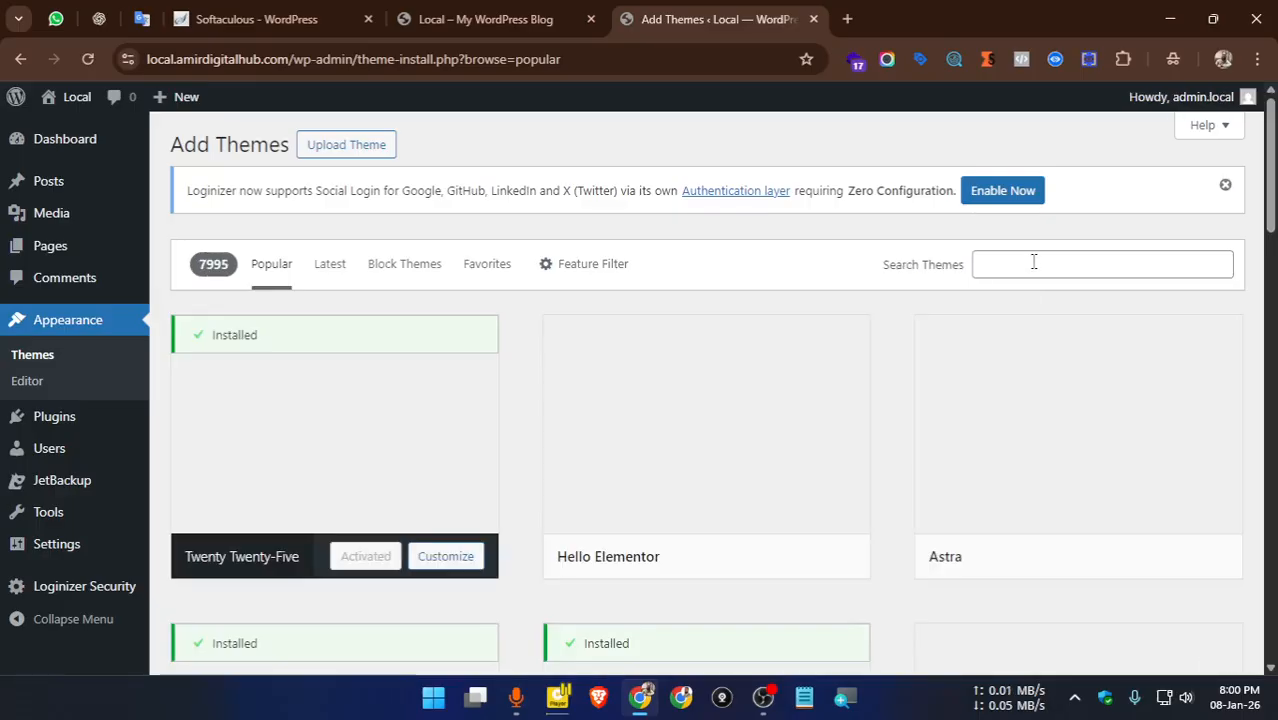
click(1033, 262)
text(blo)
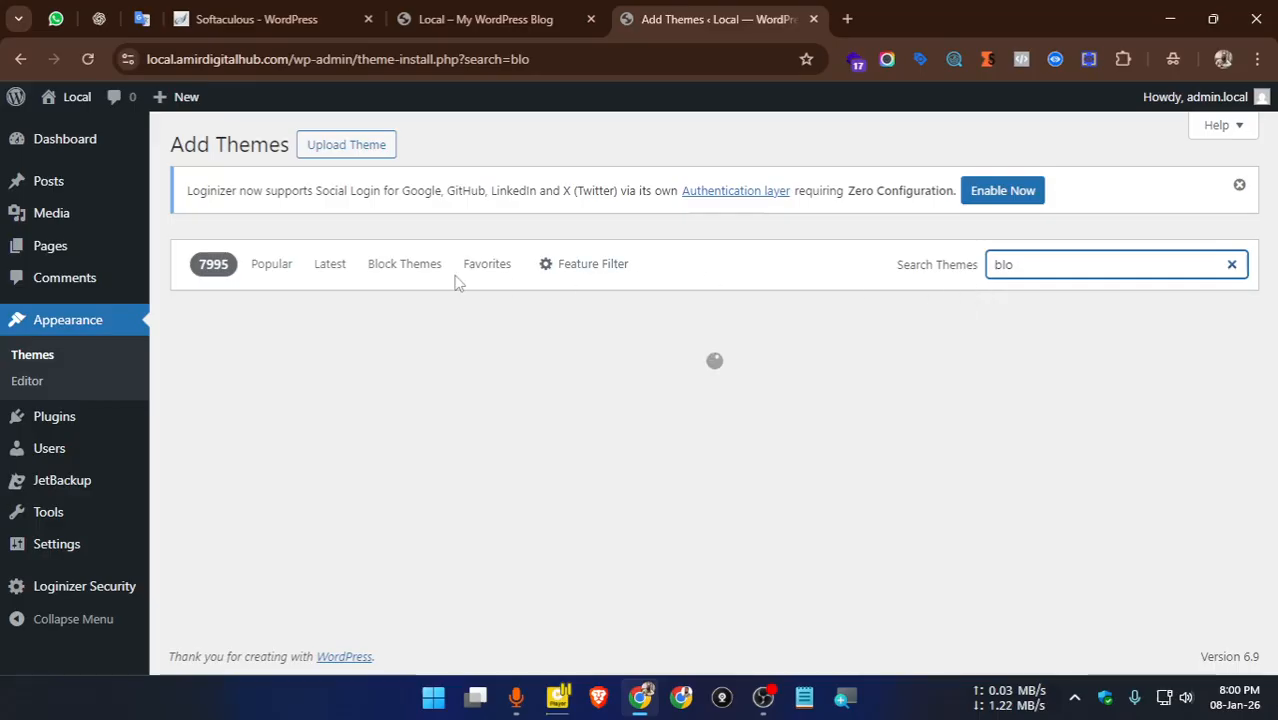
mouse_move(385, 357)
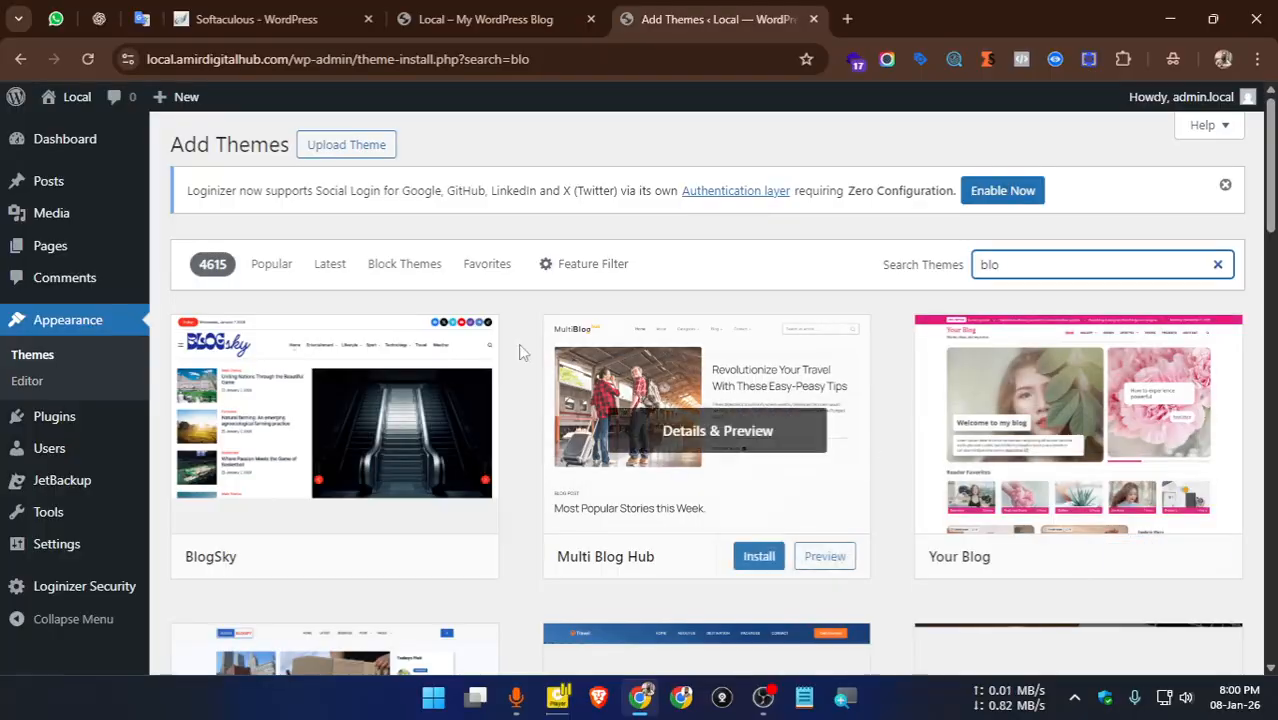
scroll(408, 348, down, 3)
scroll(374, 340, up, 3)
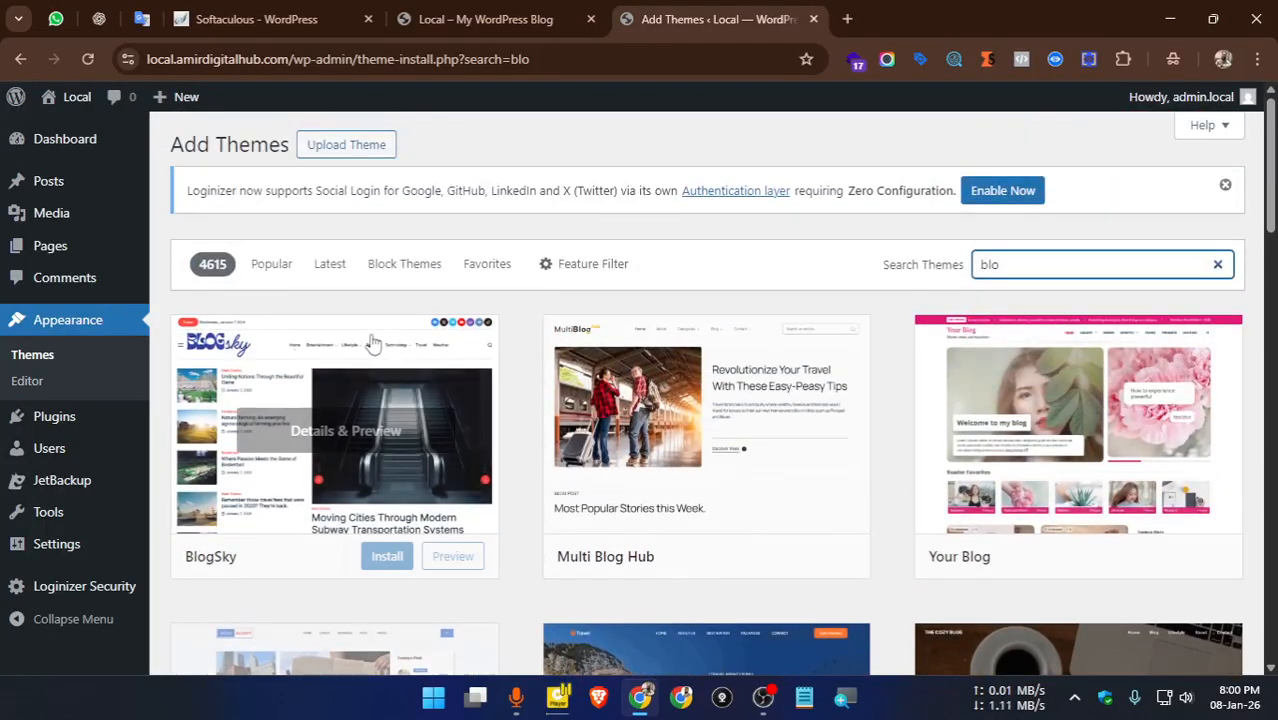
click(984, 263)
double_click(981, 263)
key(BackSpace)
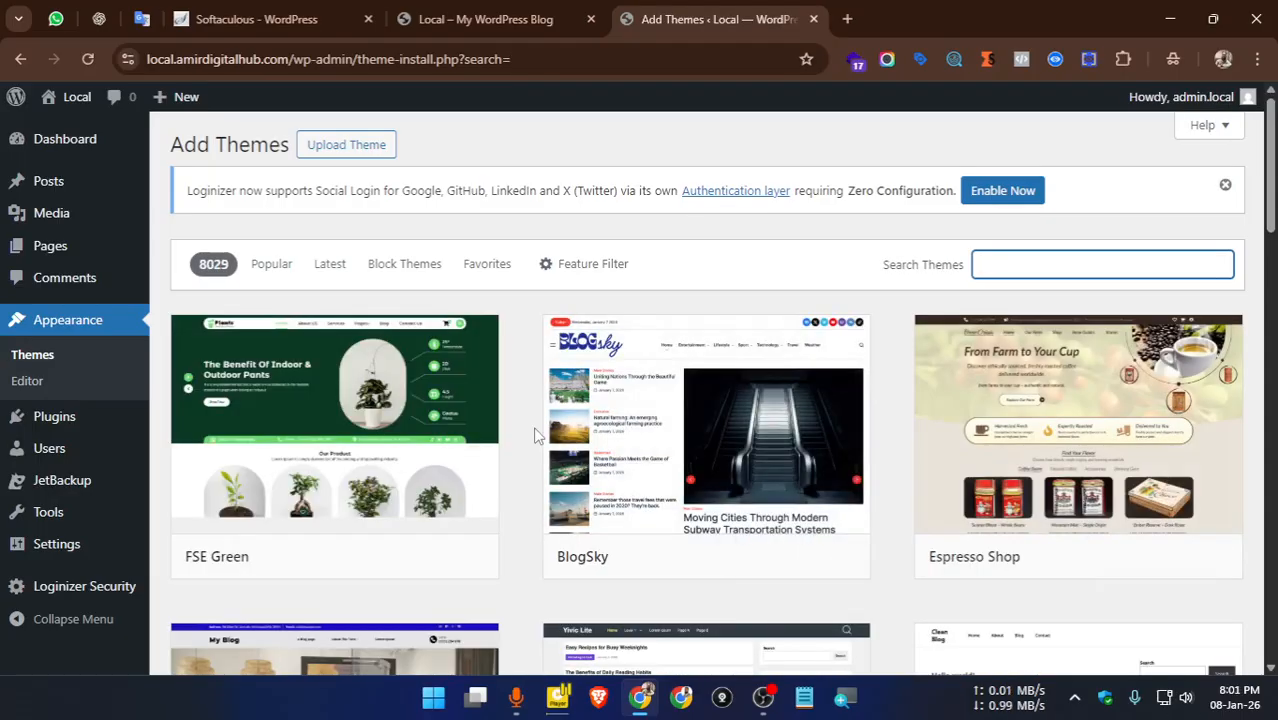
scroll(534, 434, down, 3)
scroll(534, 429, up, 3)
click(12, 58)
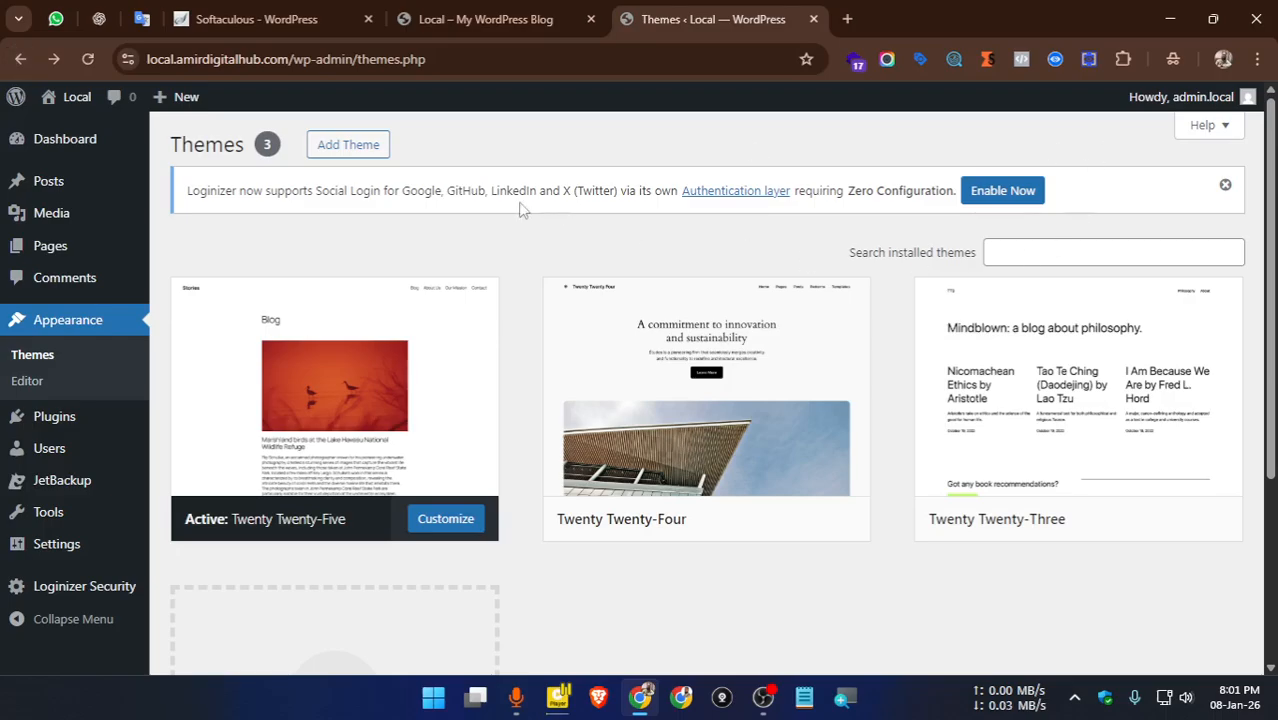
Search the theme library for blocksy and install the Blocksy theme
click(368, 145)
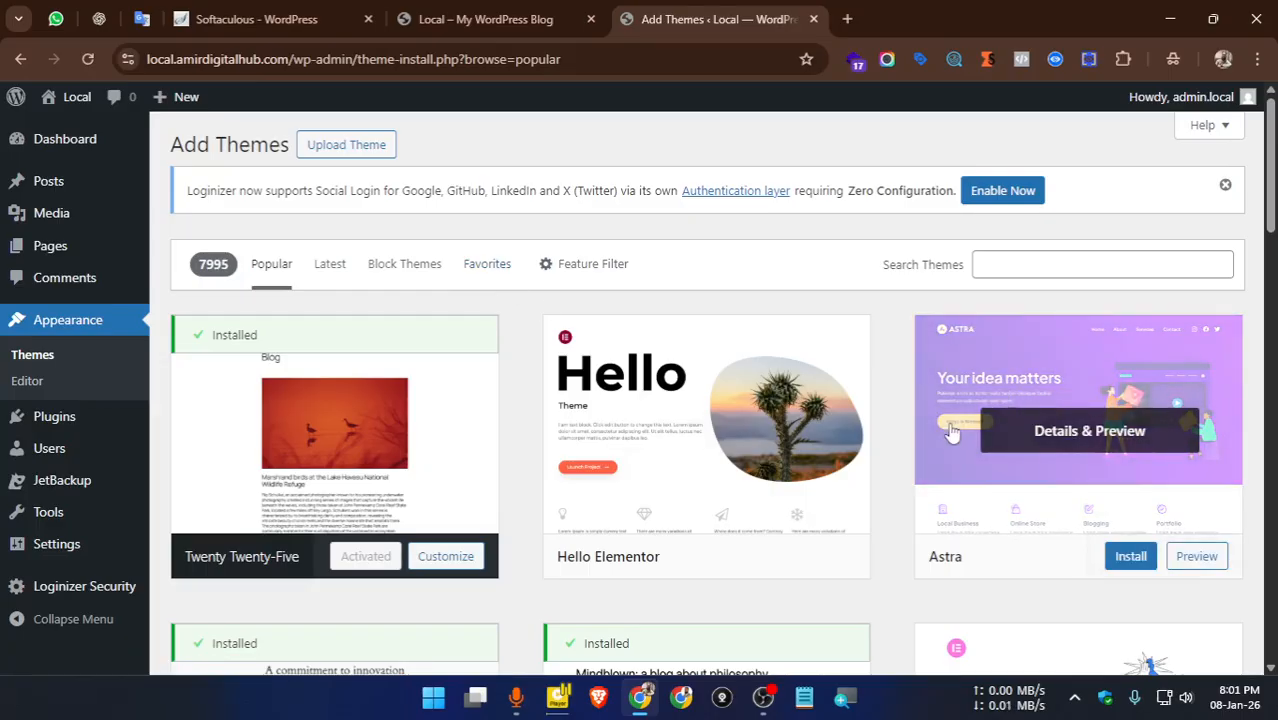
scroll(957, 388, down, 2)
scroll(995, 350, up, 2)
click(1029, 263)
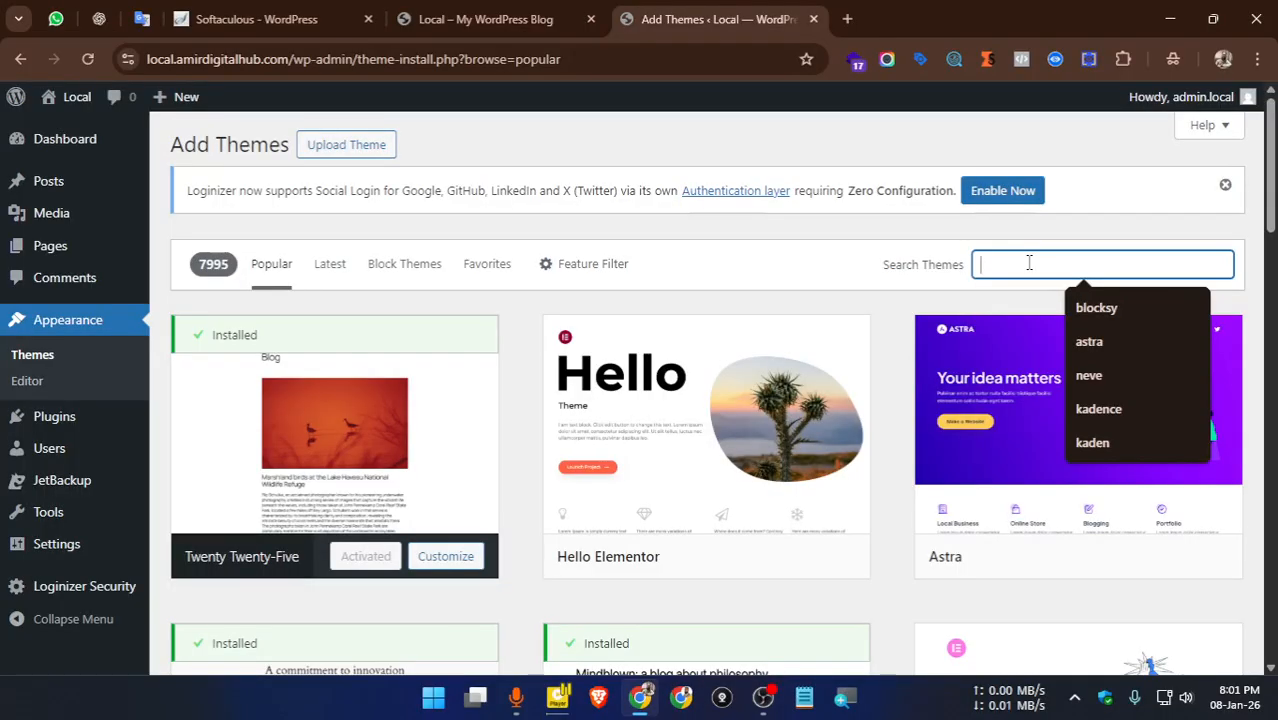
click(1163, 305)
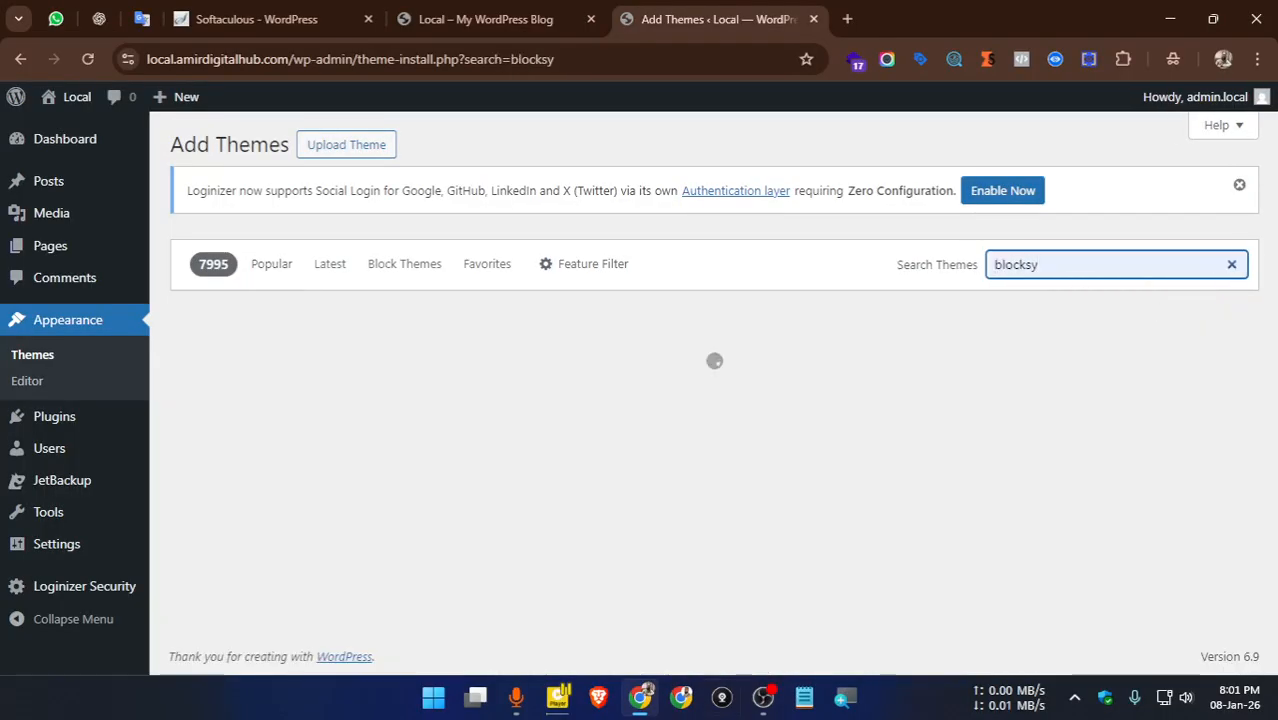
mouse_move(271, 428)
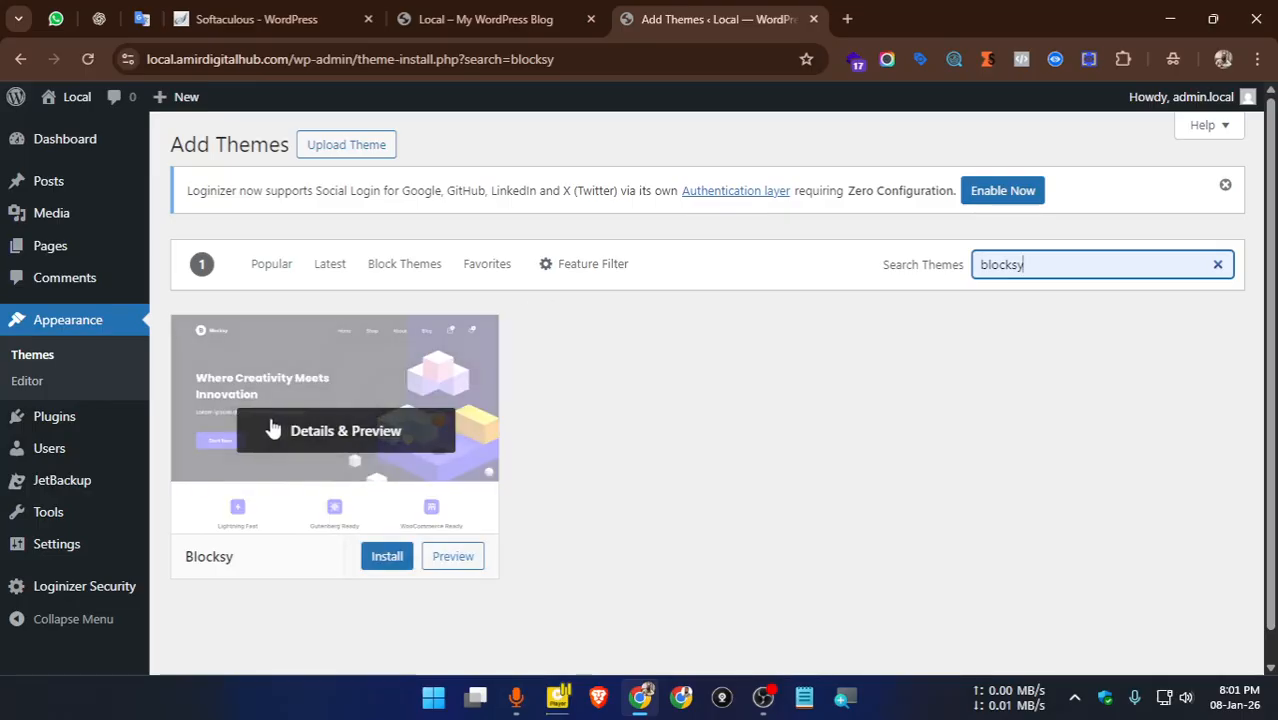
click(381, 570)
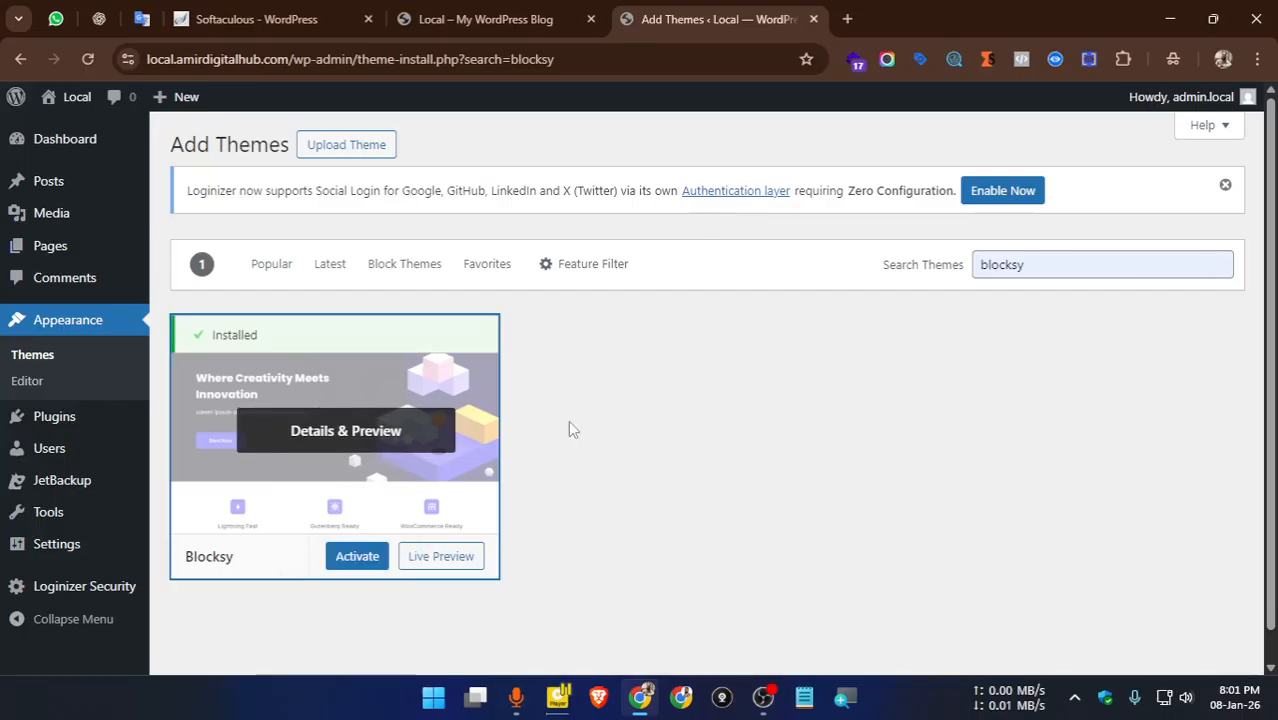
Activate the Blocksy theme and reload the site's front page to view it with the new theme
click(357, 556)
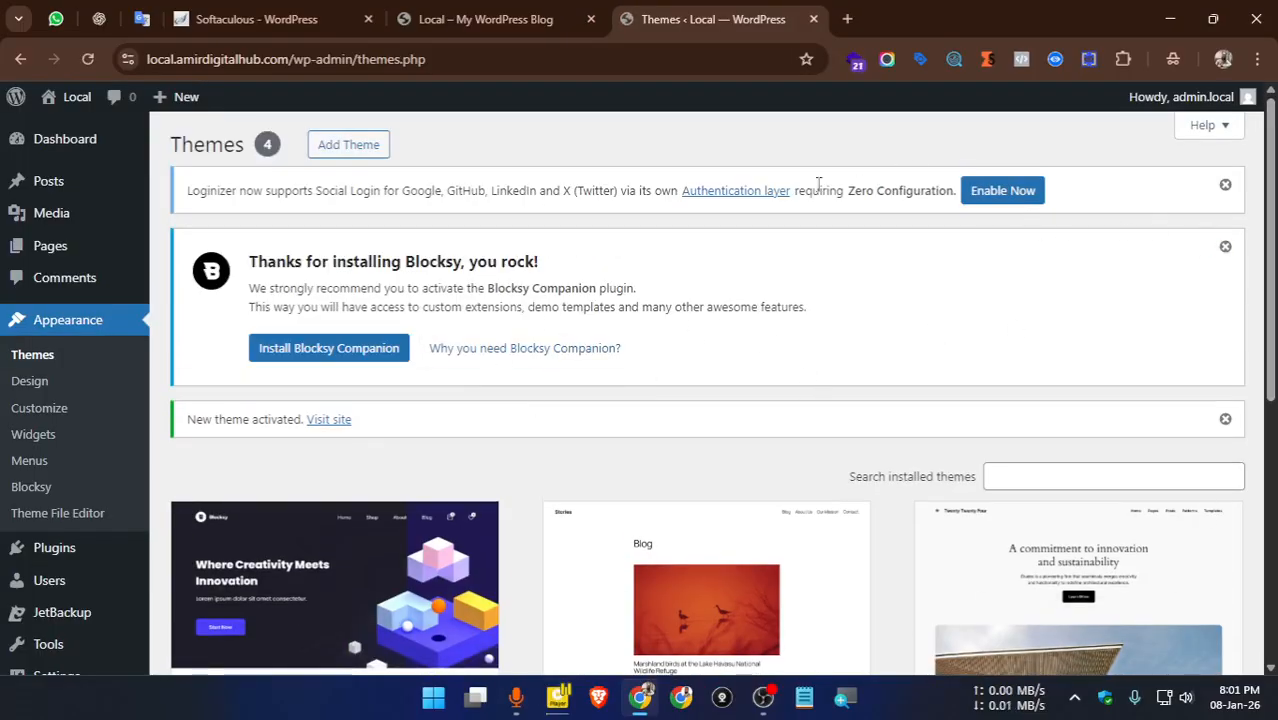
click(485, 17)
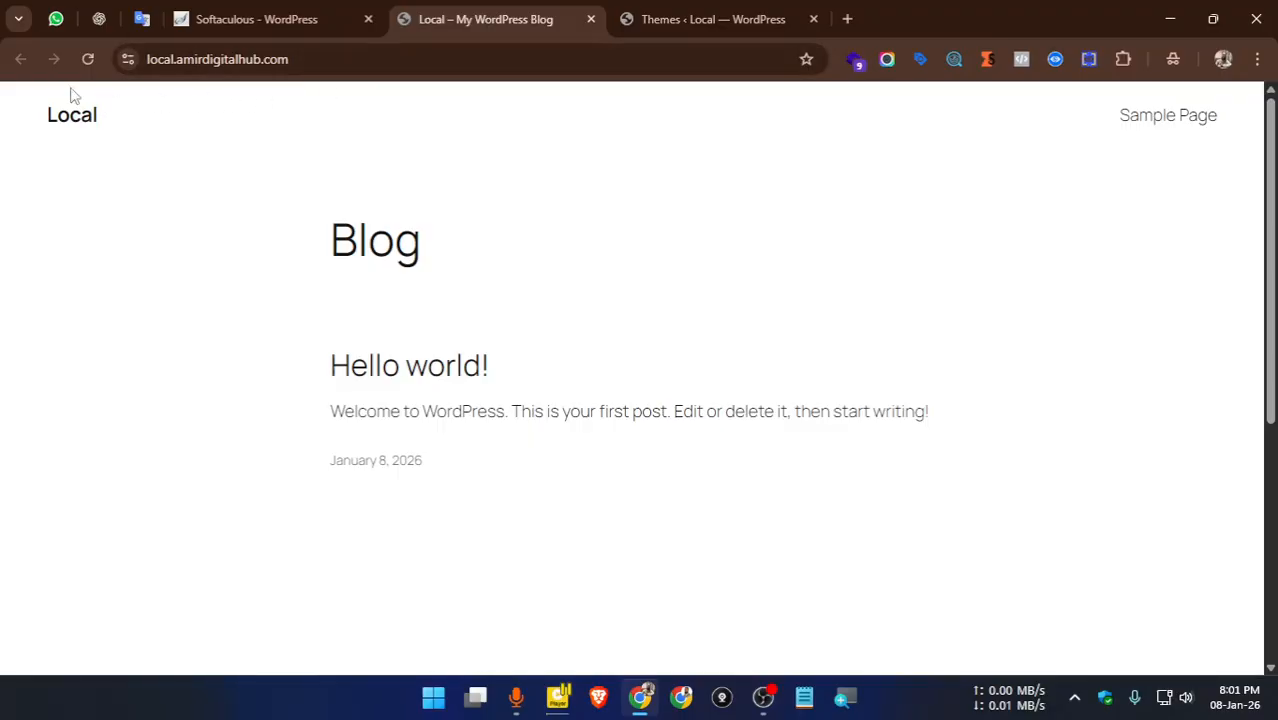
click(90, 61)
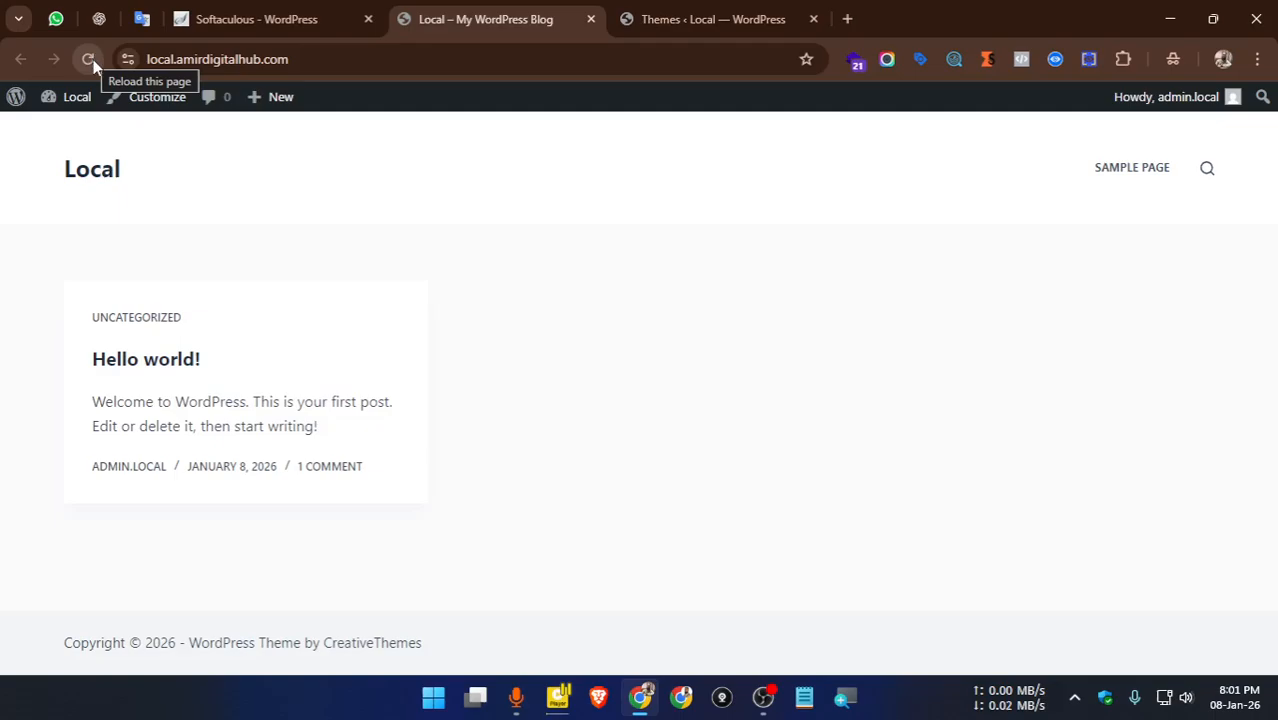
click(90, 60)
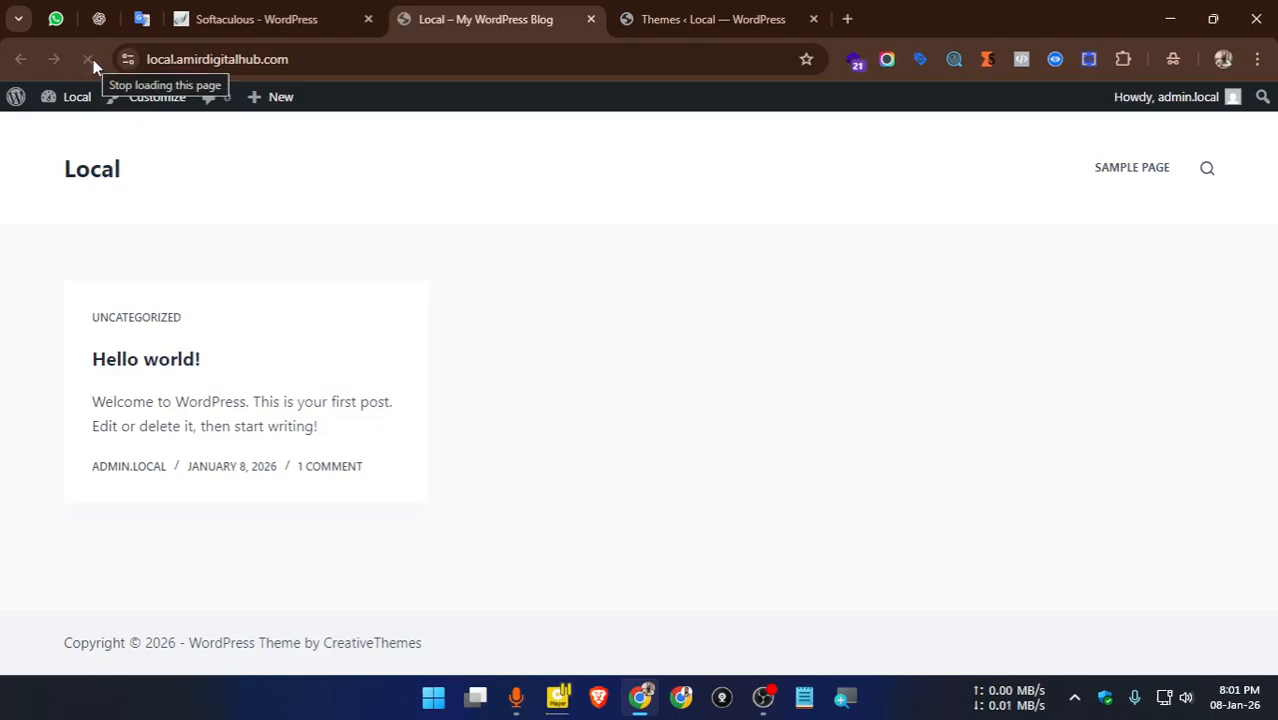
click(90, 60)
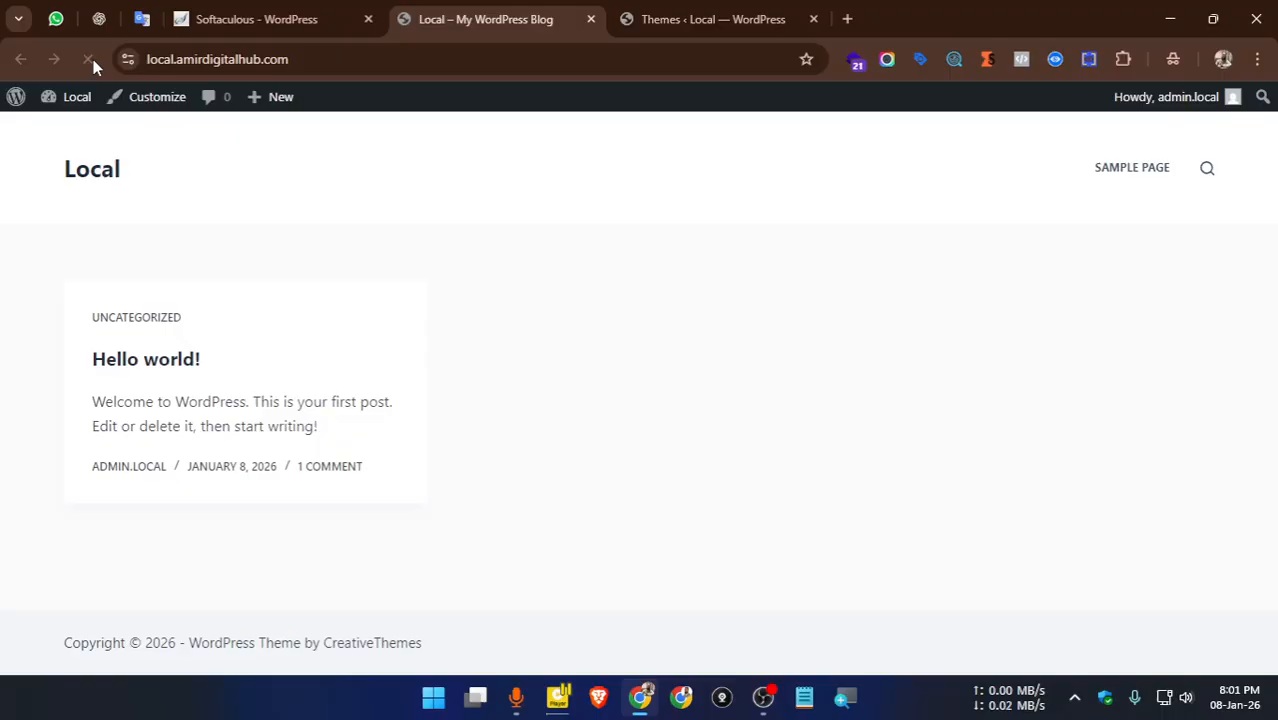
Open local.amirdigitalhub.com in another new browser tab and compare its front page with the one already open
click(320, 58)
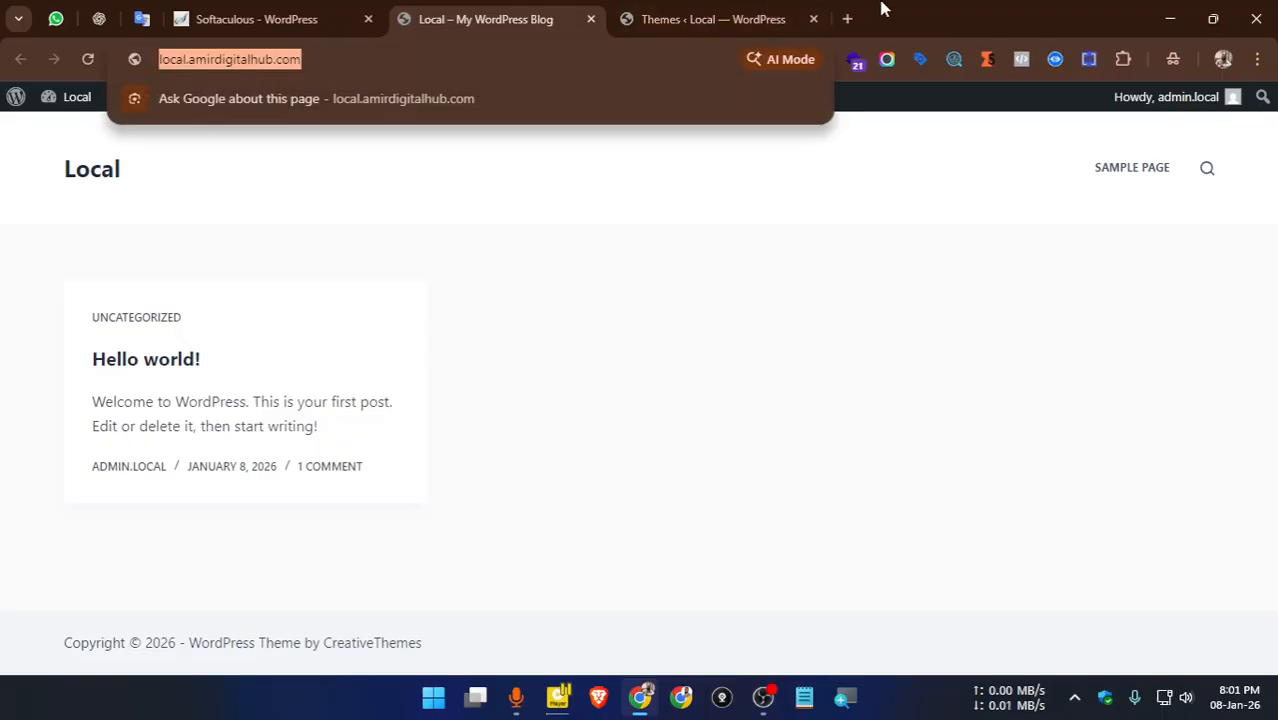
click(847, 18)
key(ctrl+v)
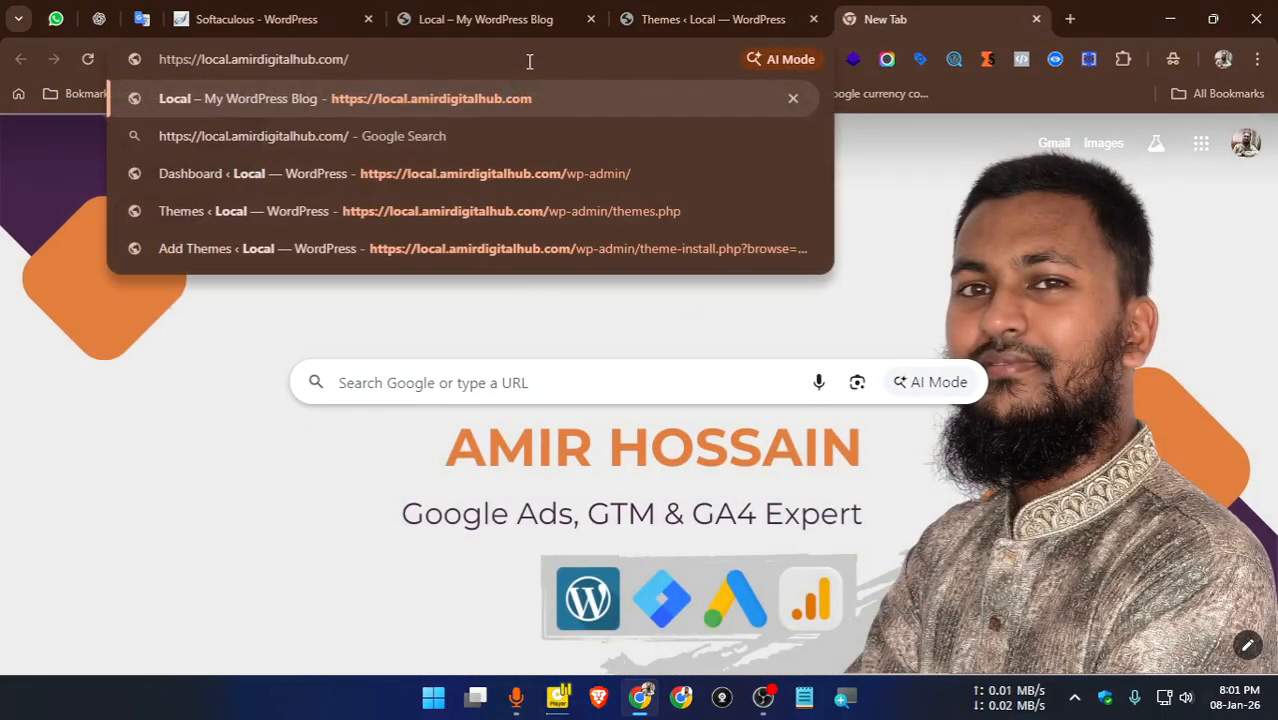
key(Return)
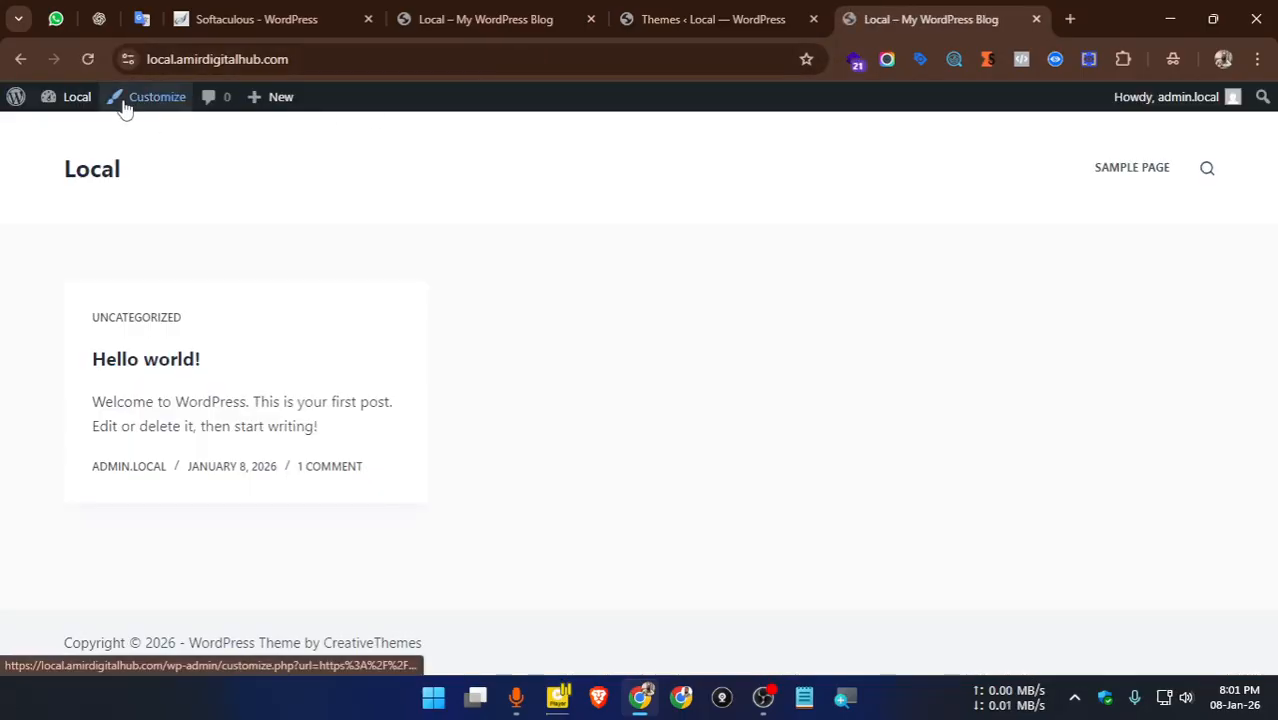
click(510, 16)
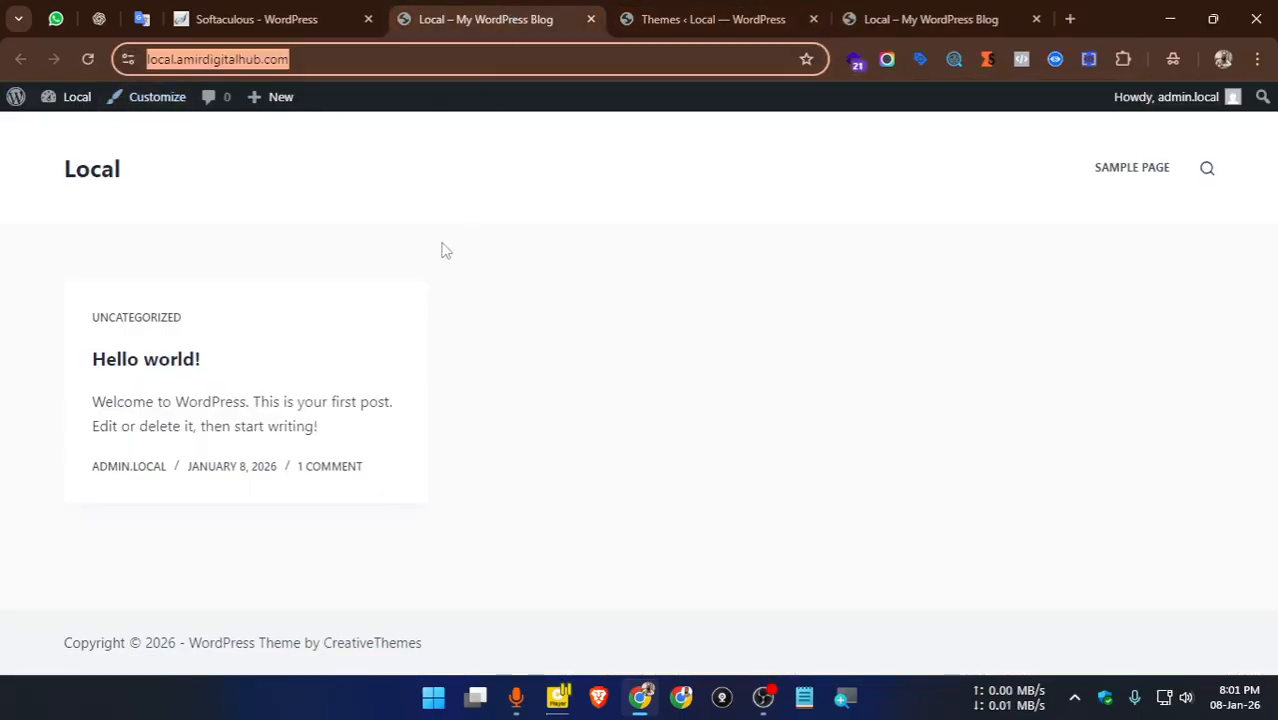
click(268, 14)
click(690, 14)
click(870, 14)
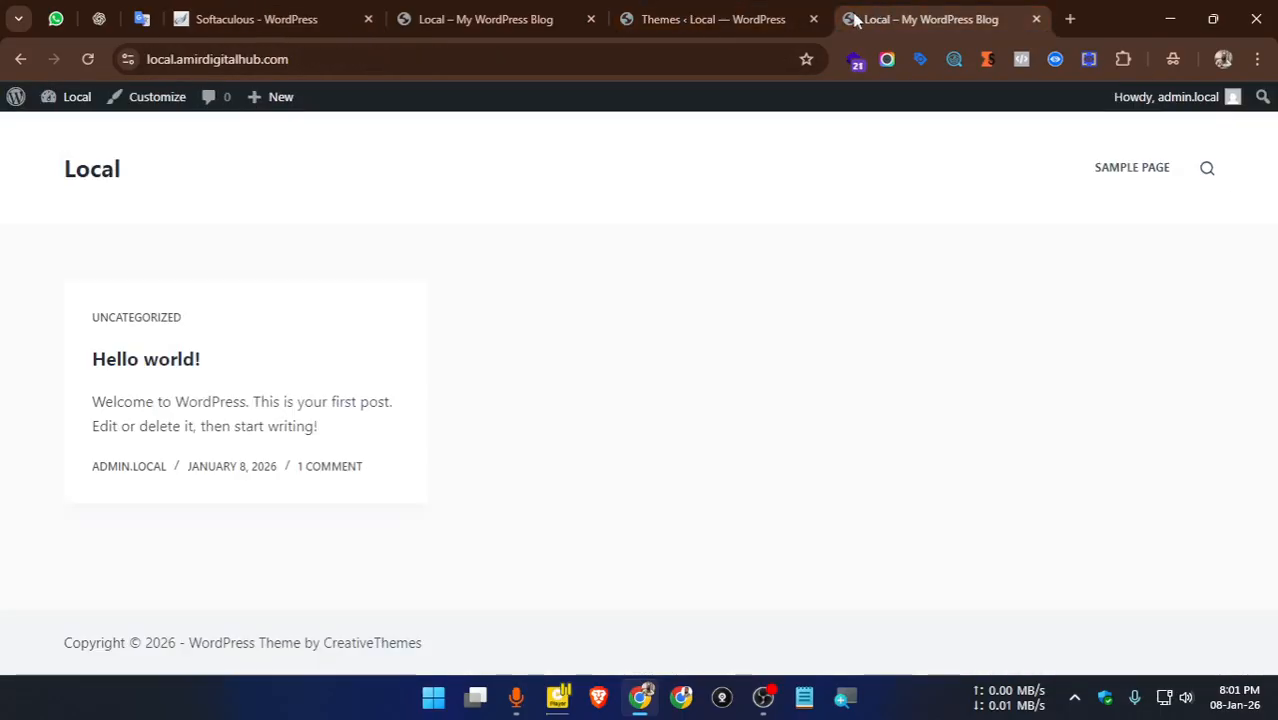
click(478, 16)
View the Blocksy theme's details in the installed themes list, compare its preview with the site's front page, and close the details
click(677, 24)
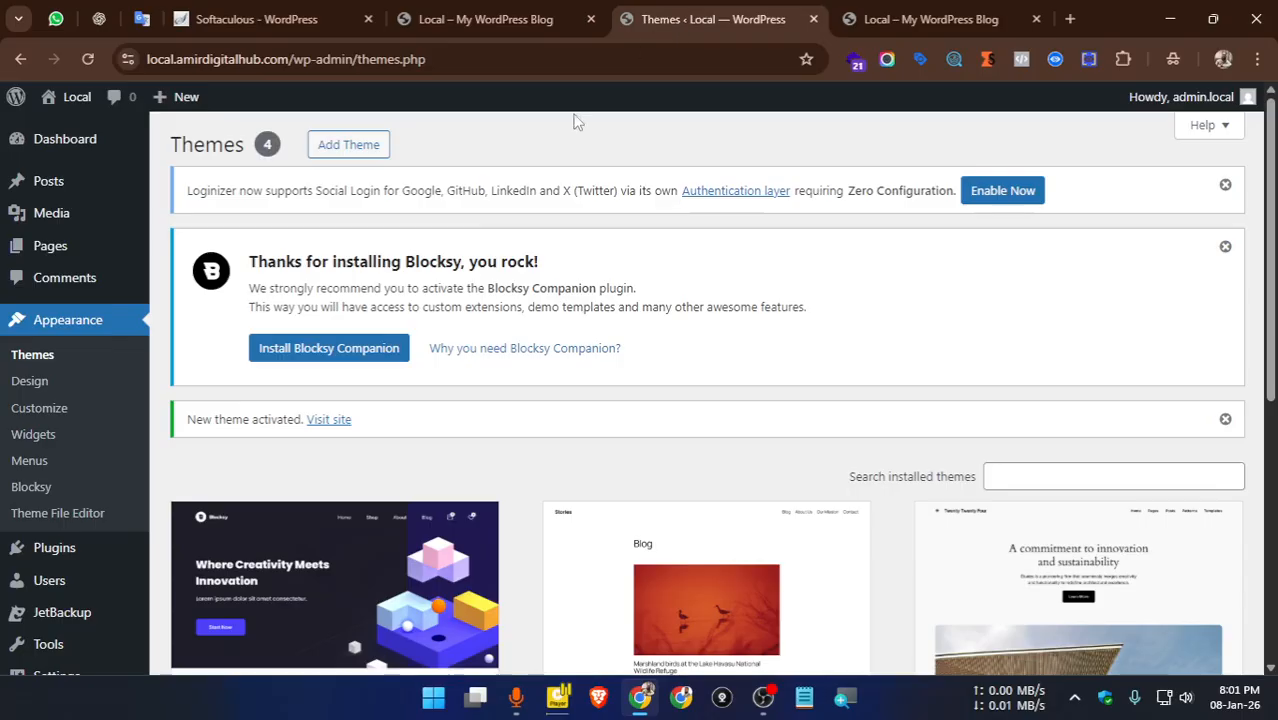
scroll(474, 268, down, 2)
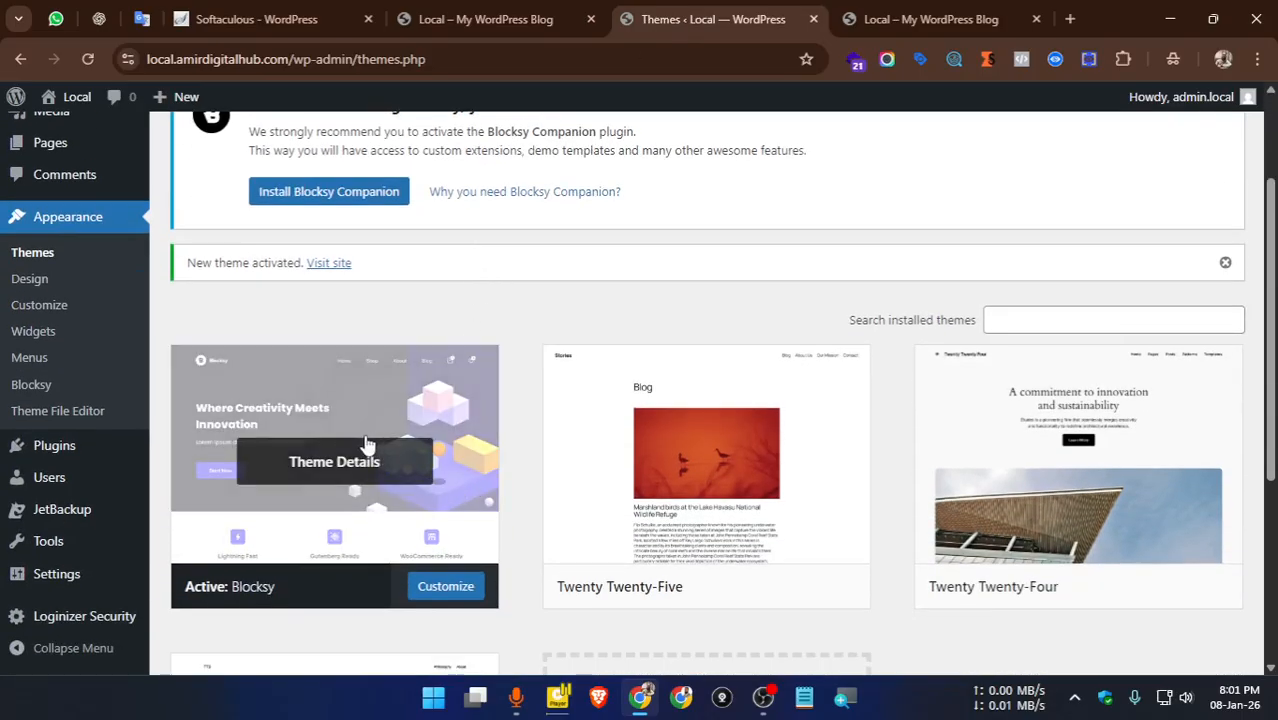
click(338, 458)
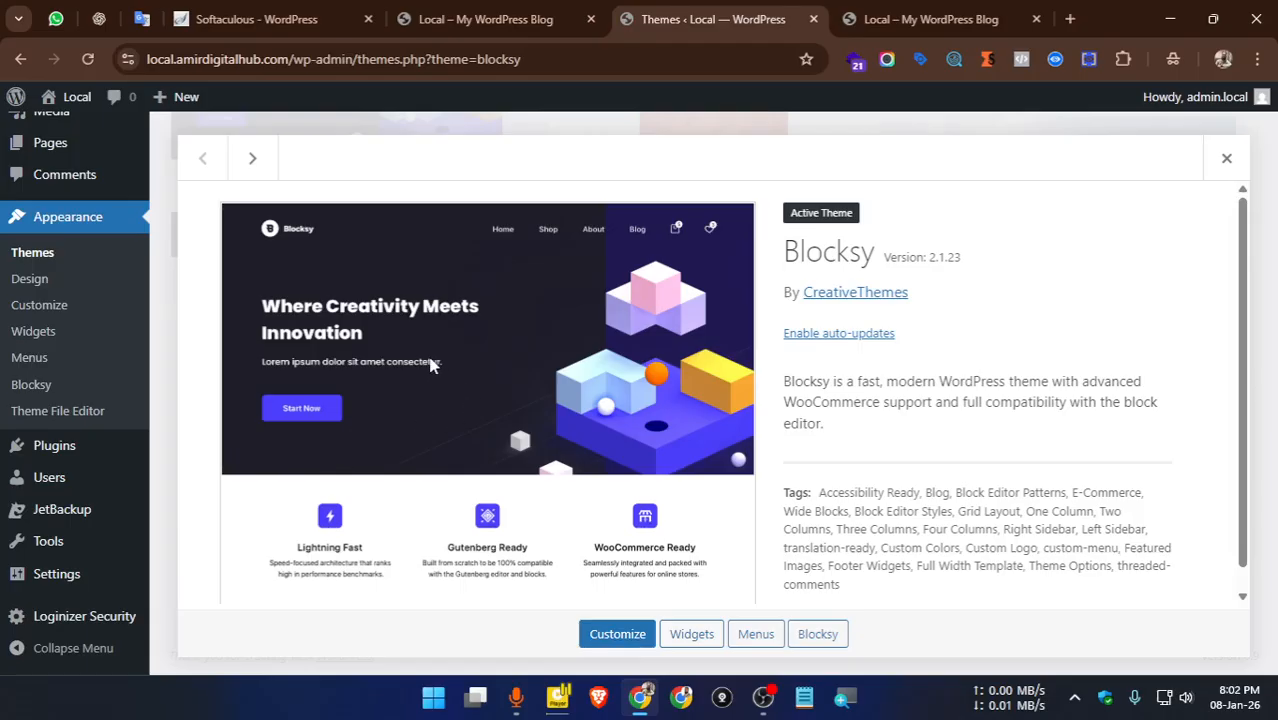
scroll(428, 363, down, 1)
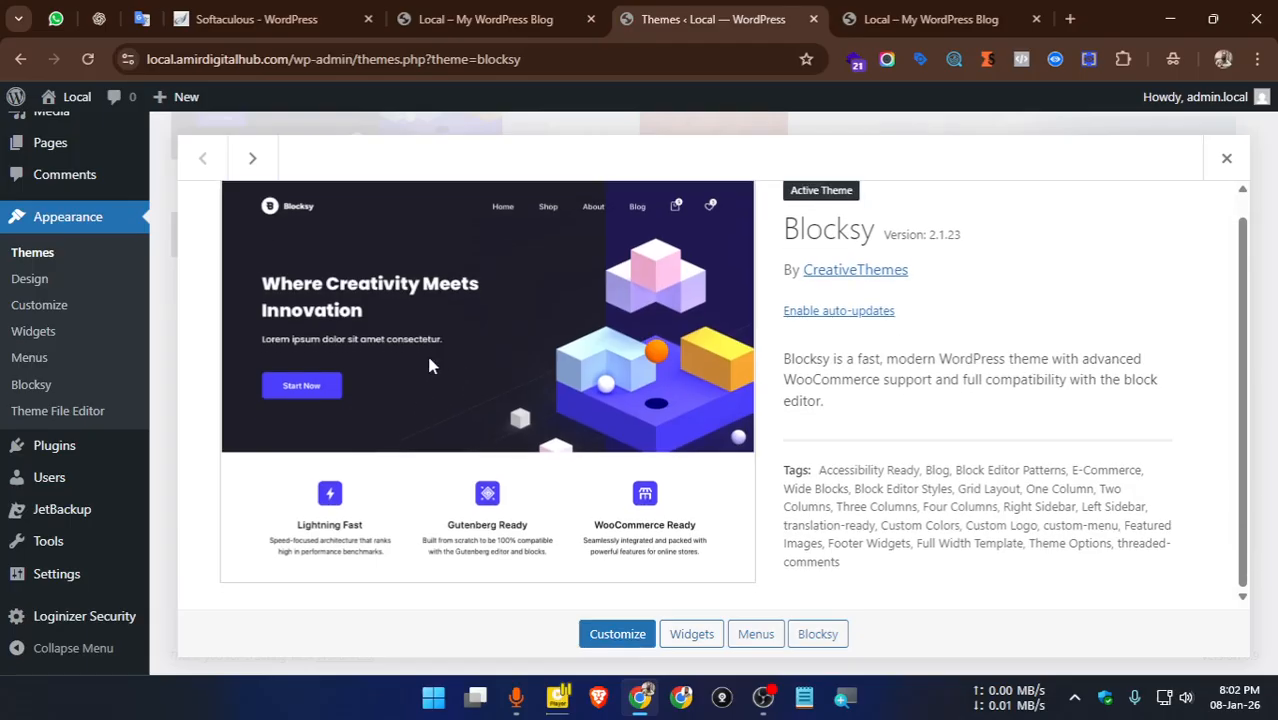
click(88, 60)
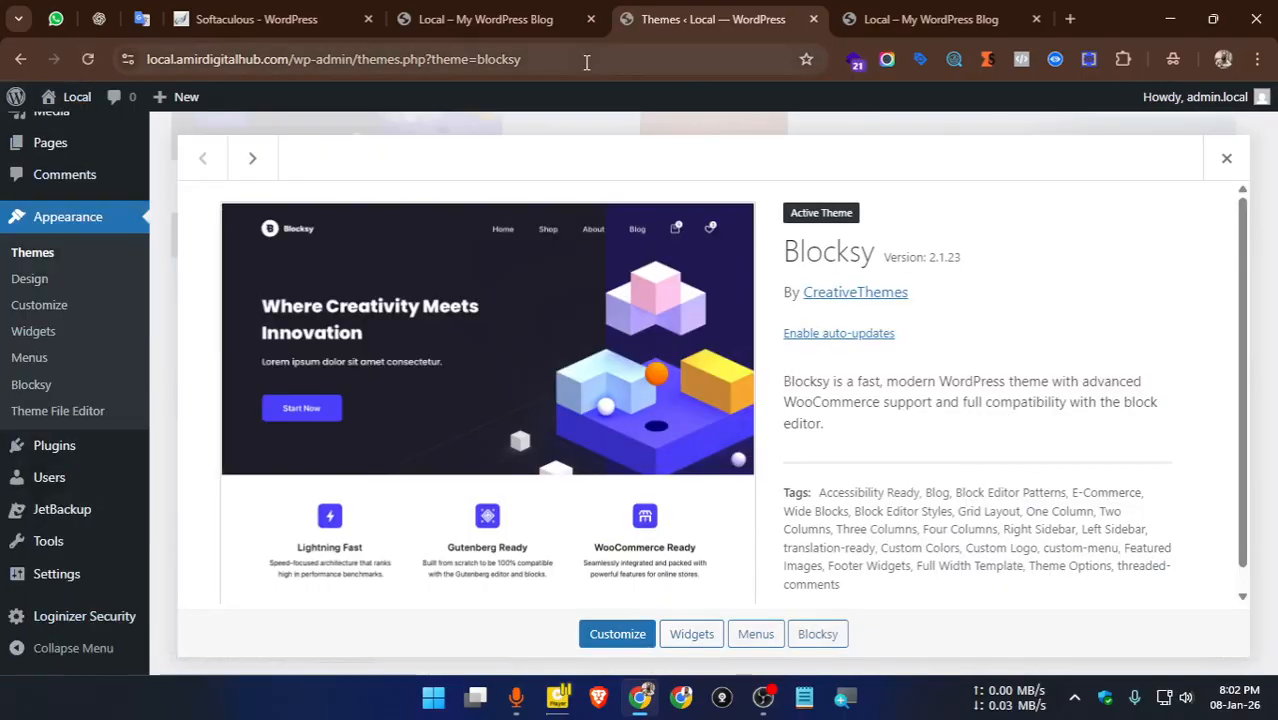
click(882, 10)
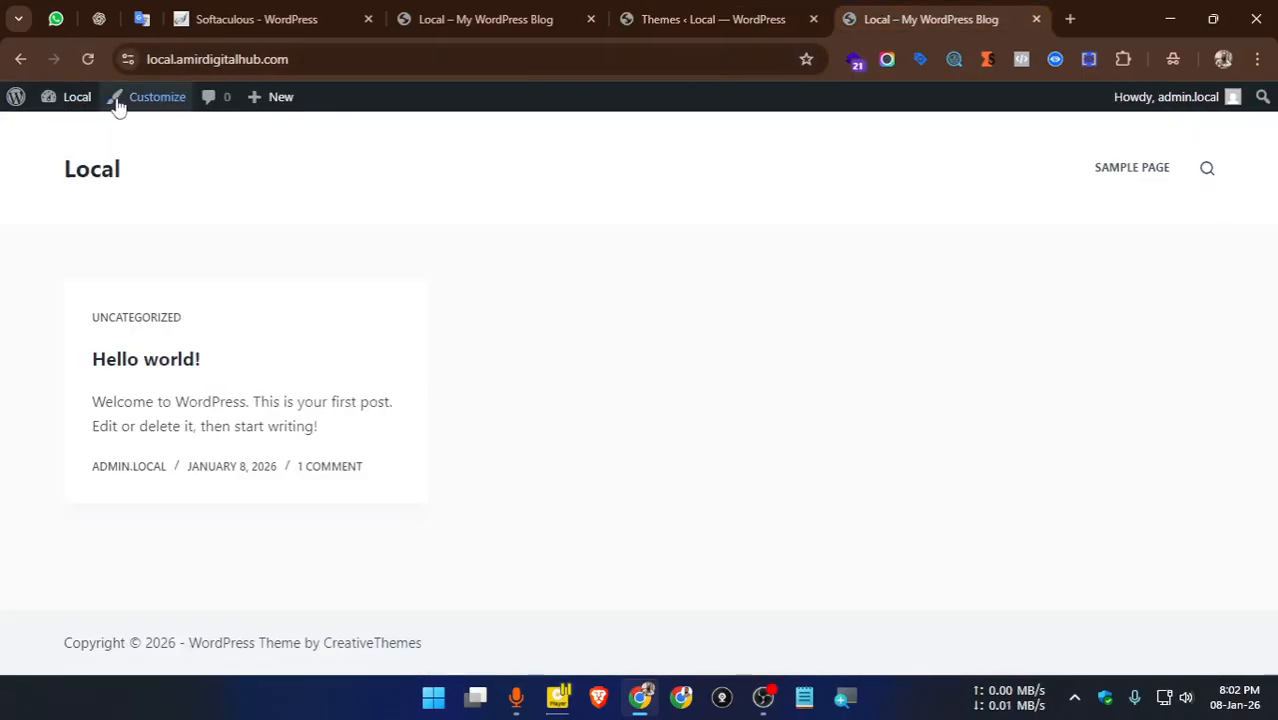
click(89, 59)
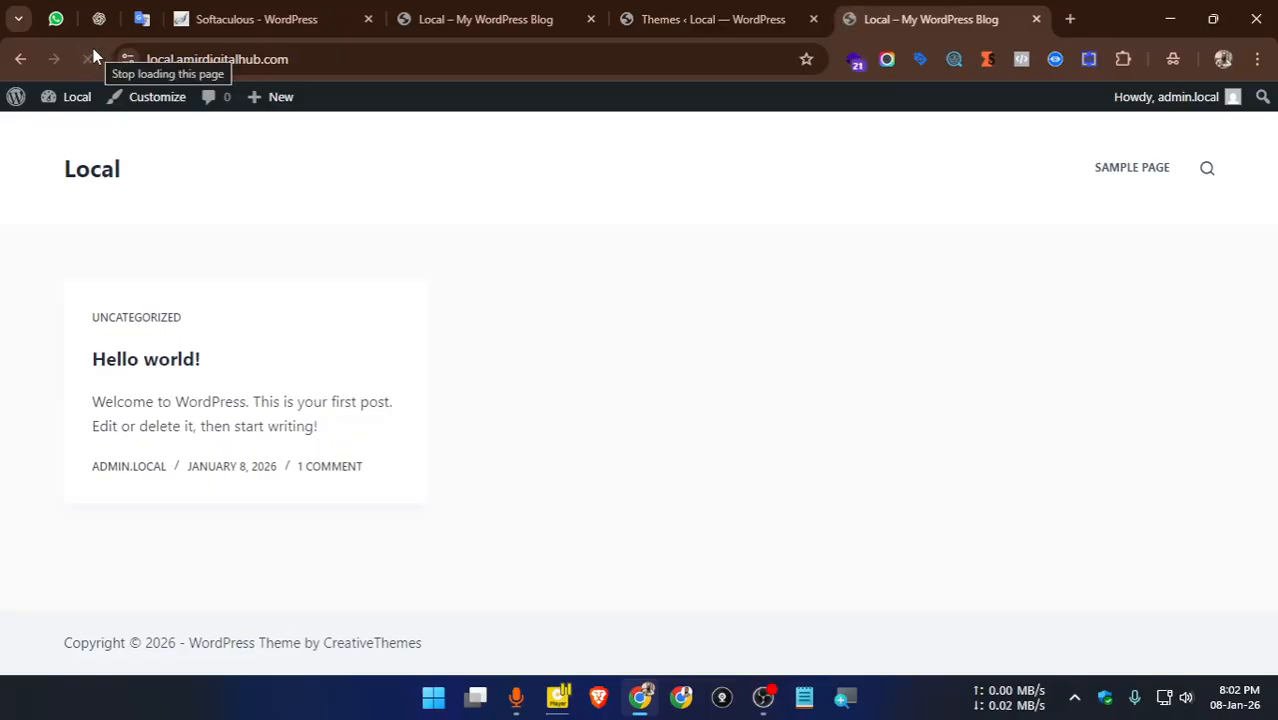
click(432, 21)
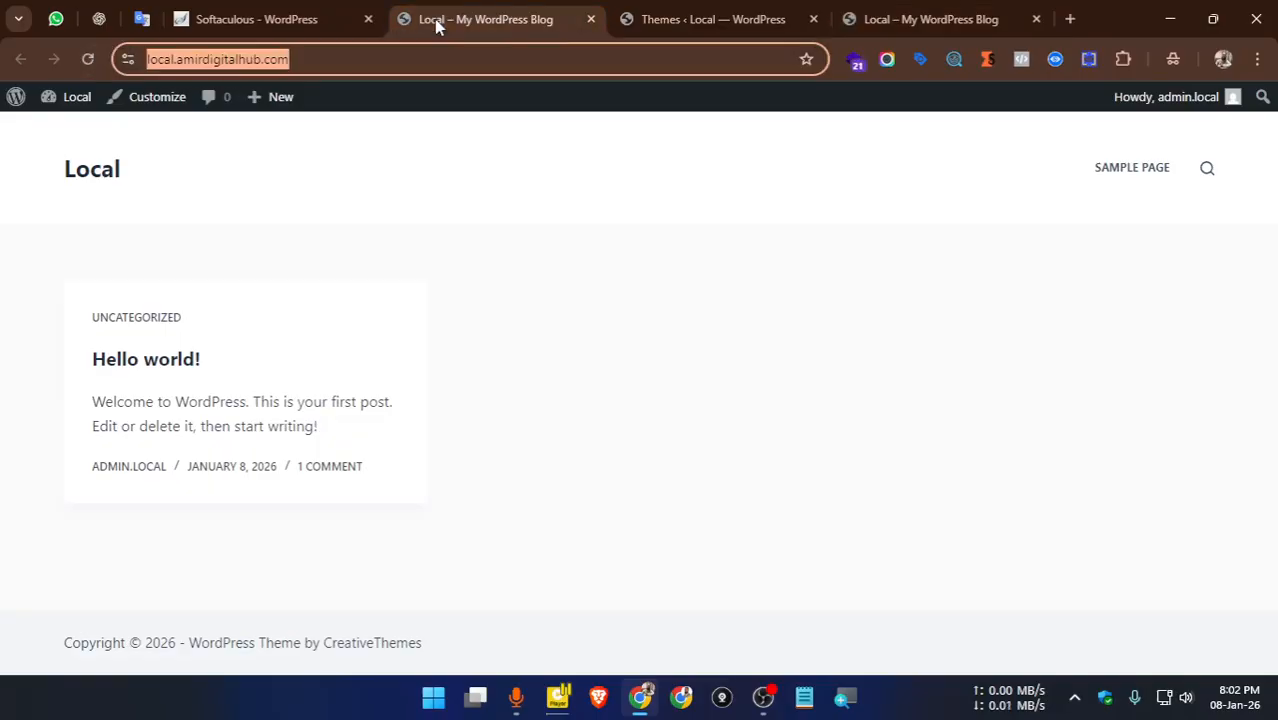
click(656, 12)
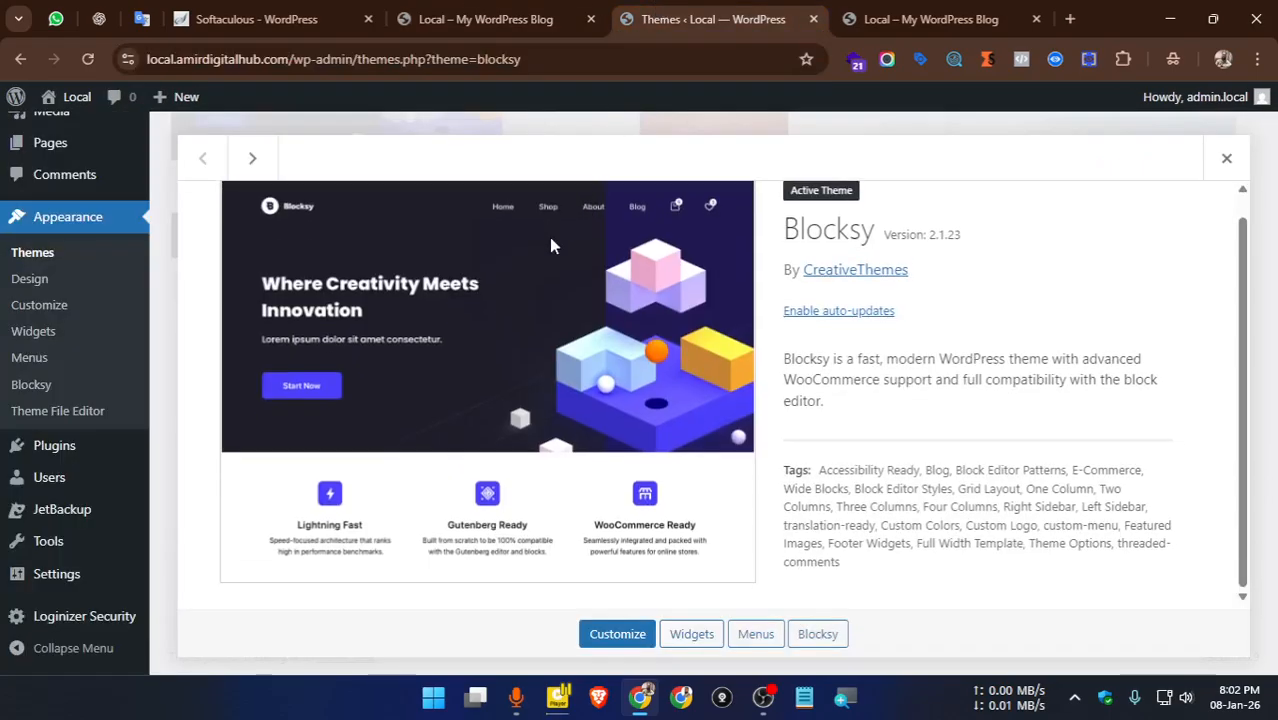
click(1226, 154)
Read the Blocksy notice on the Themes page and install the Blocksy Companion plugin from it
scroll(507, 266, up, 5)
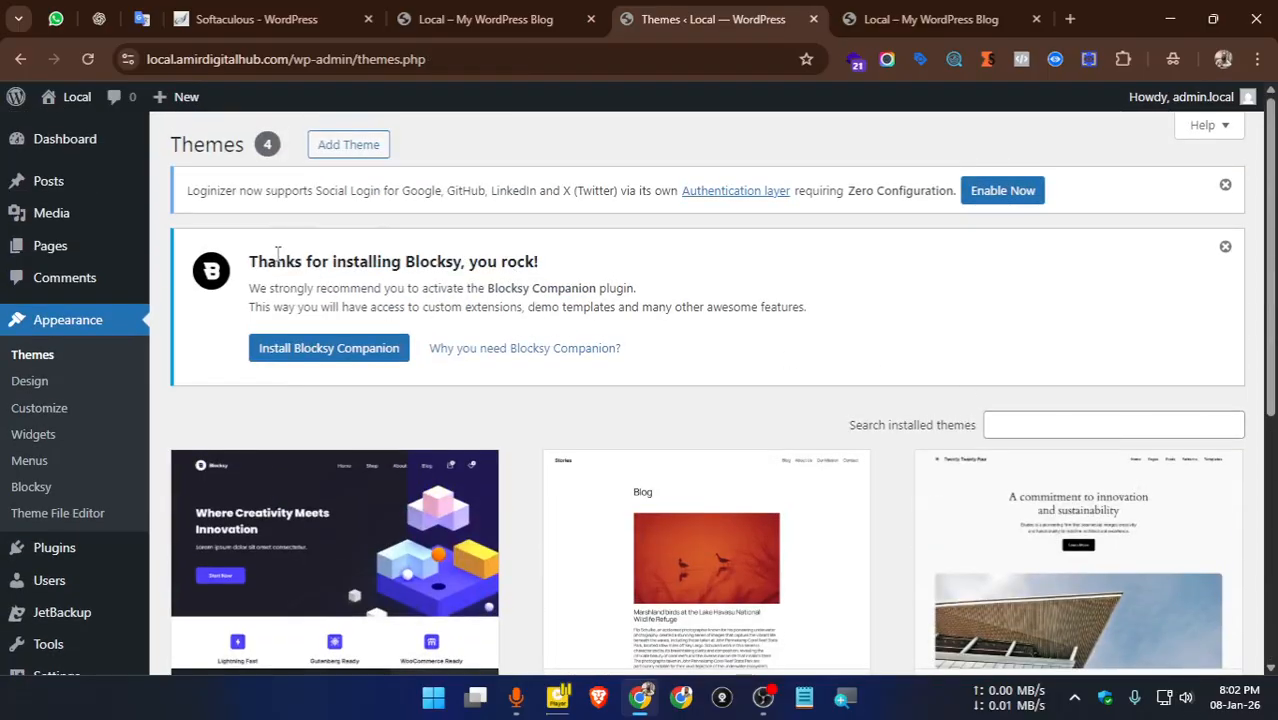
drag(250, 264, 519, 271)
click(561, 261)
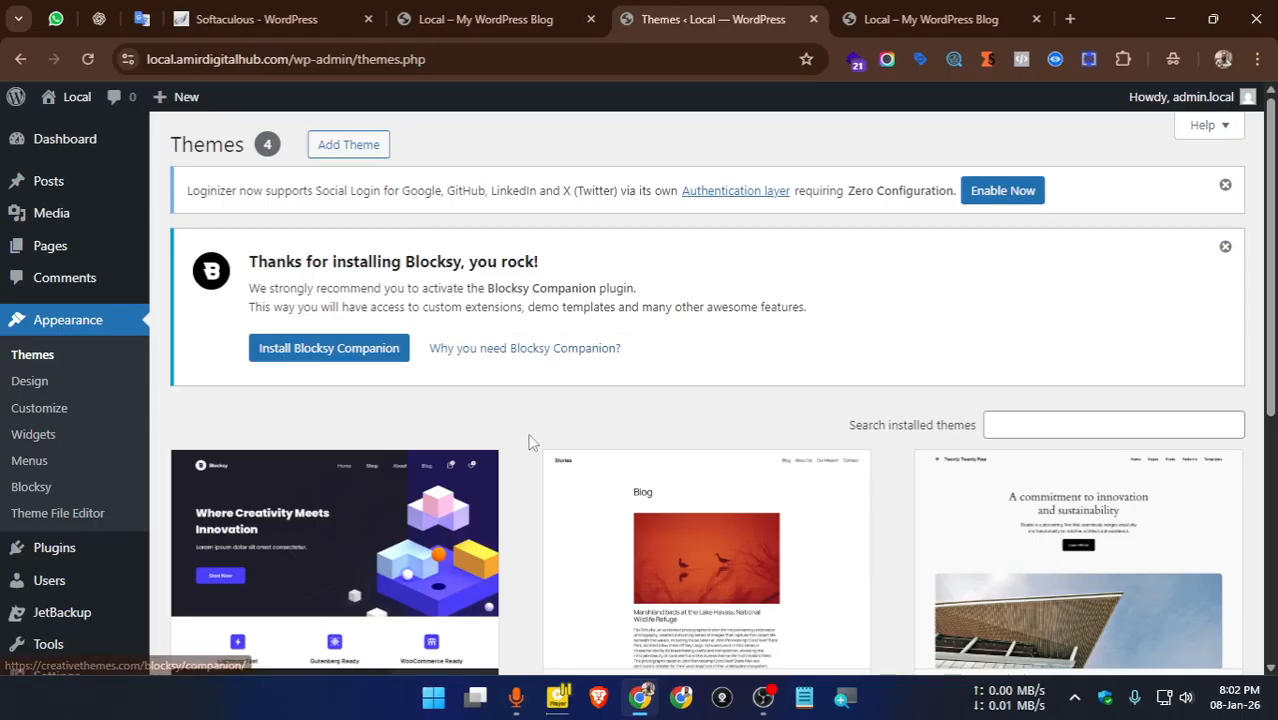
mouse_move(368, 530)
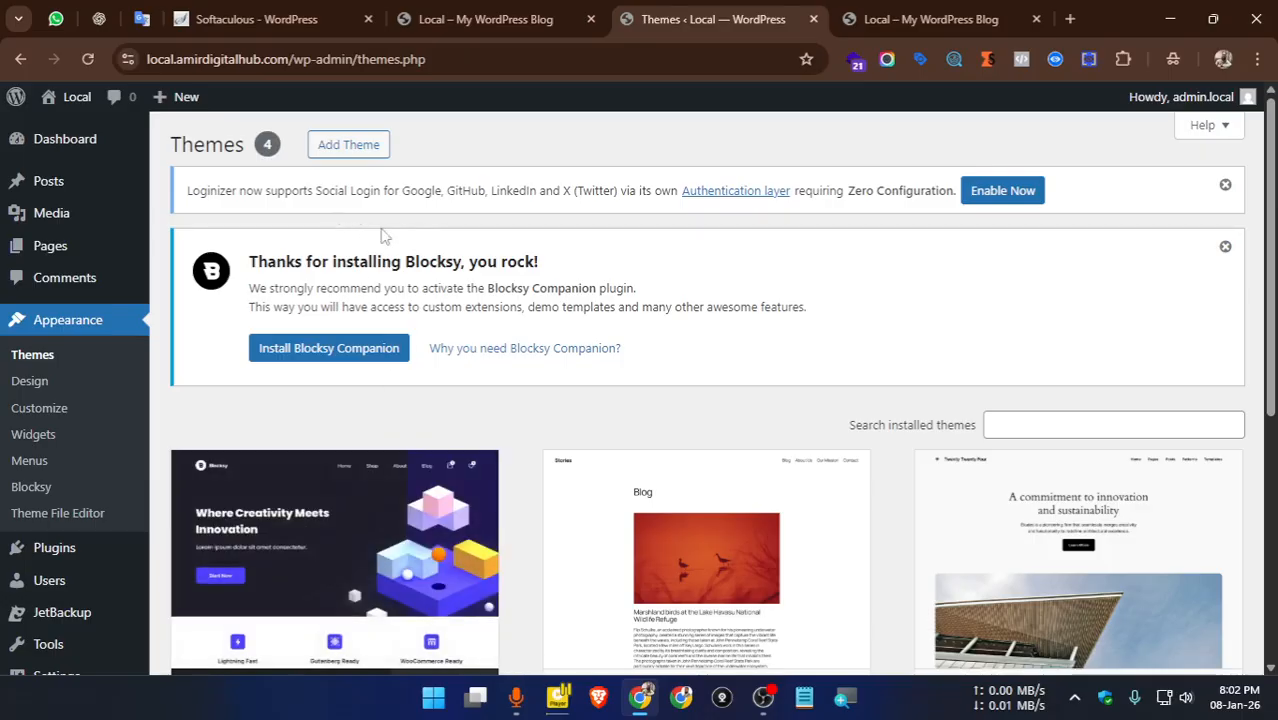
click(340, 350)
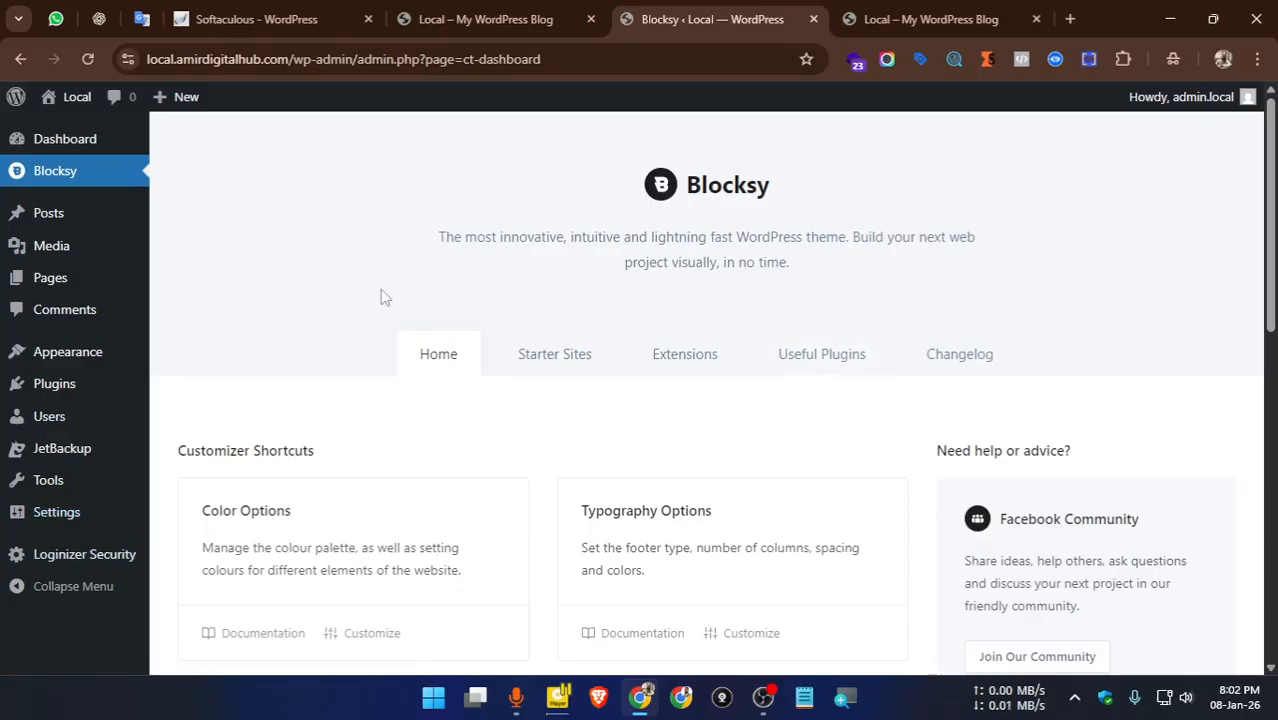
Open the bookmarked "service - Web" site from Tracking Setup in a new browser tab and compare its page with the new site's front page
key(ctrl+shift+Tab)
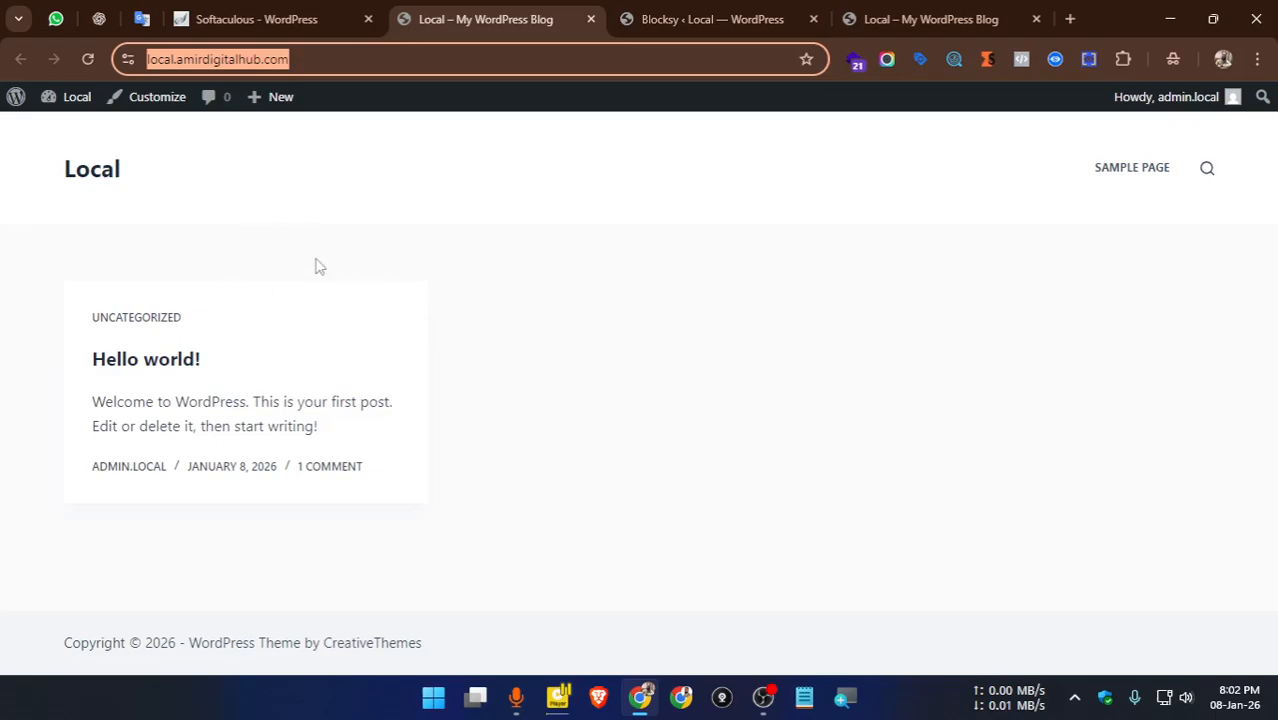
click(672, 19)
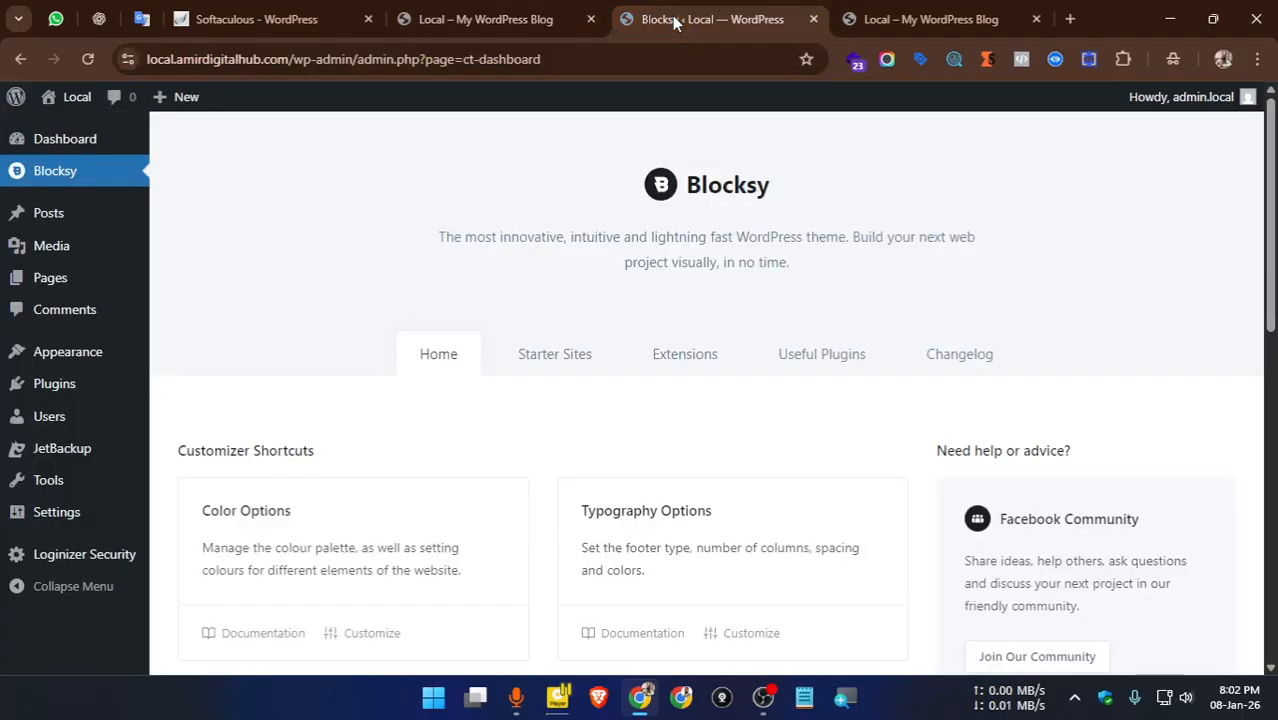
click(1071, 19)
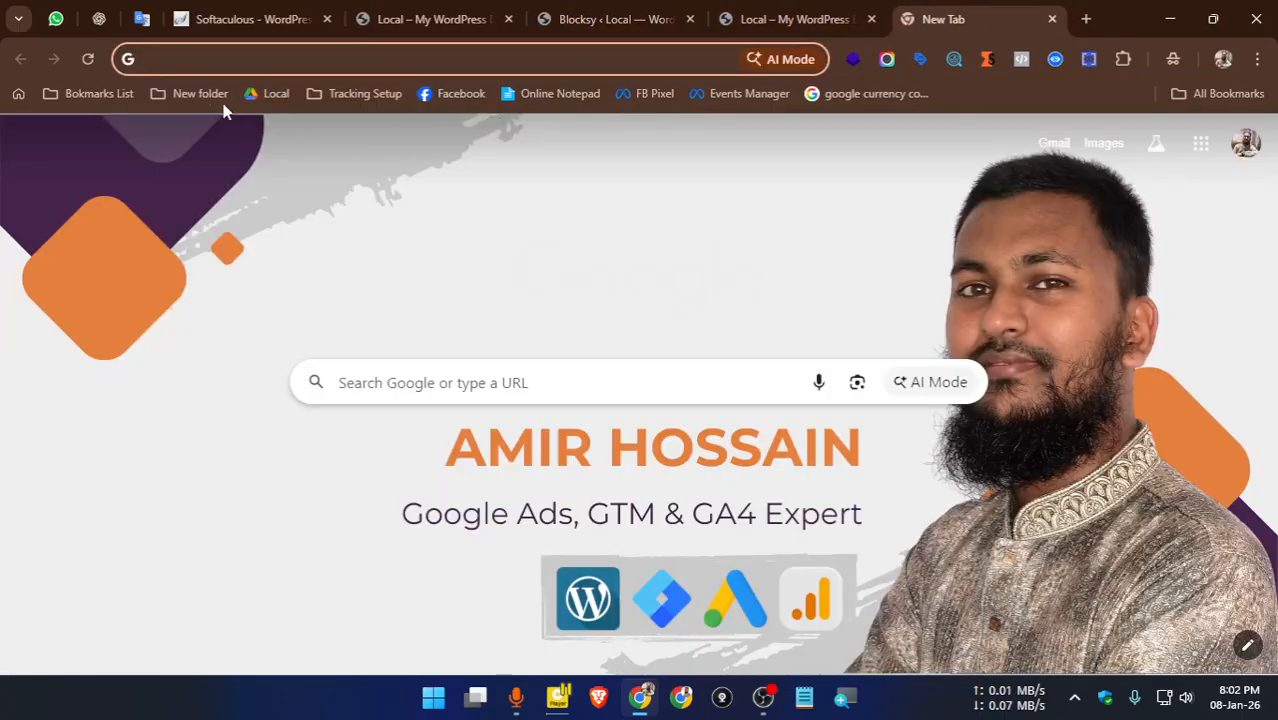
click(190, 95)
click(333, 95)
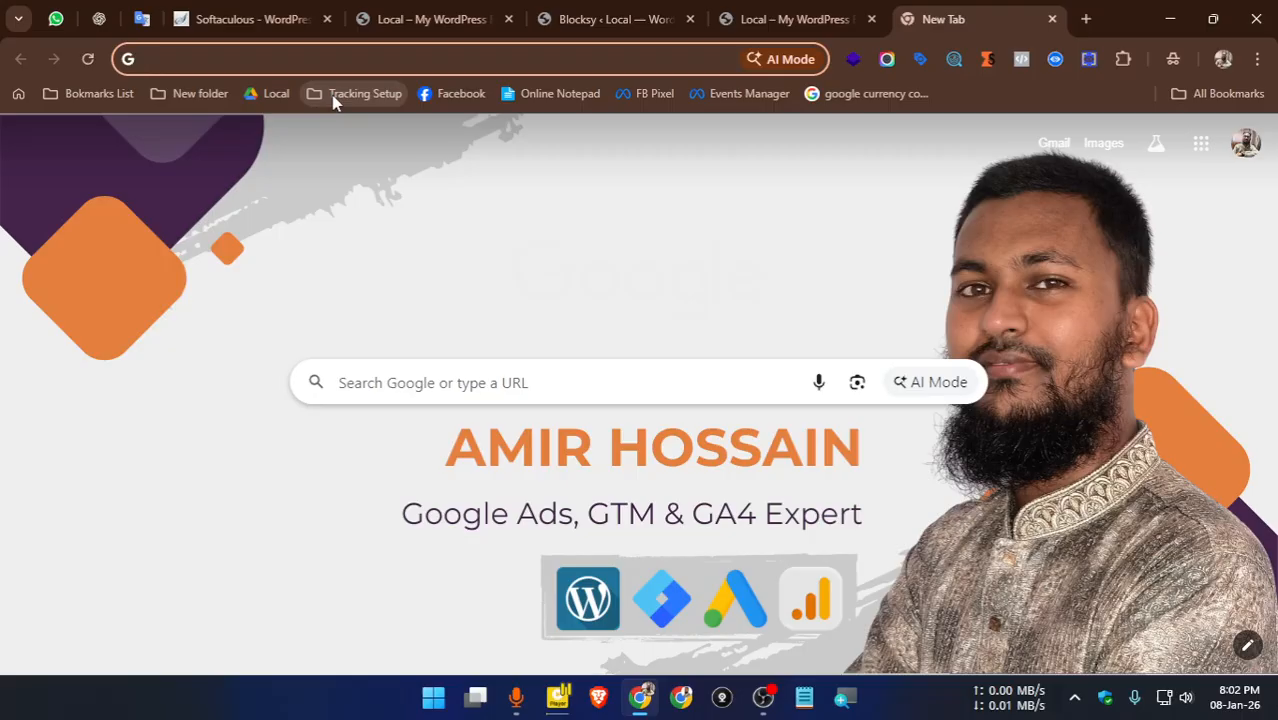
click(333, 95)
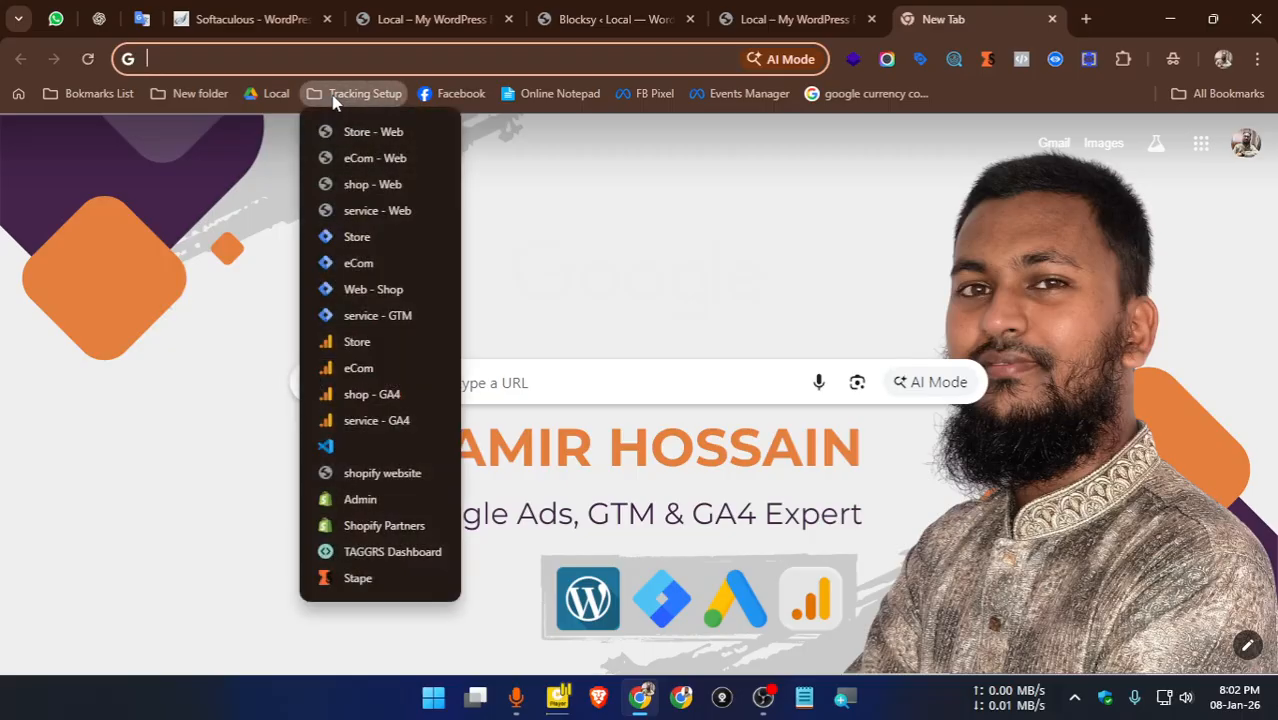
click(358, 215)
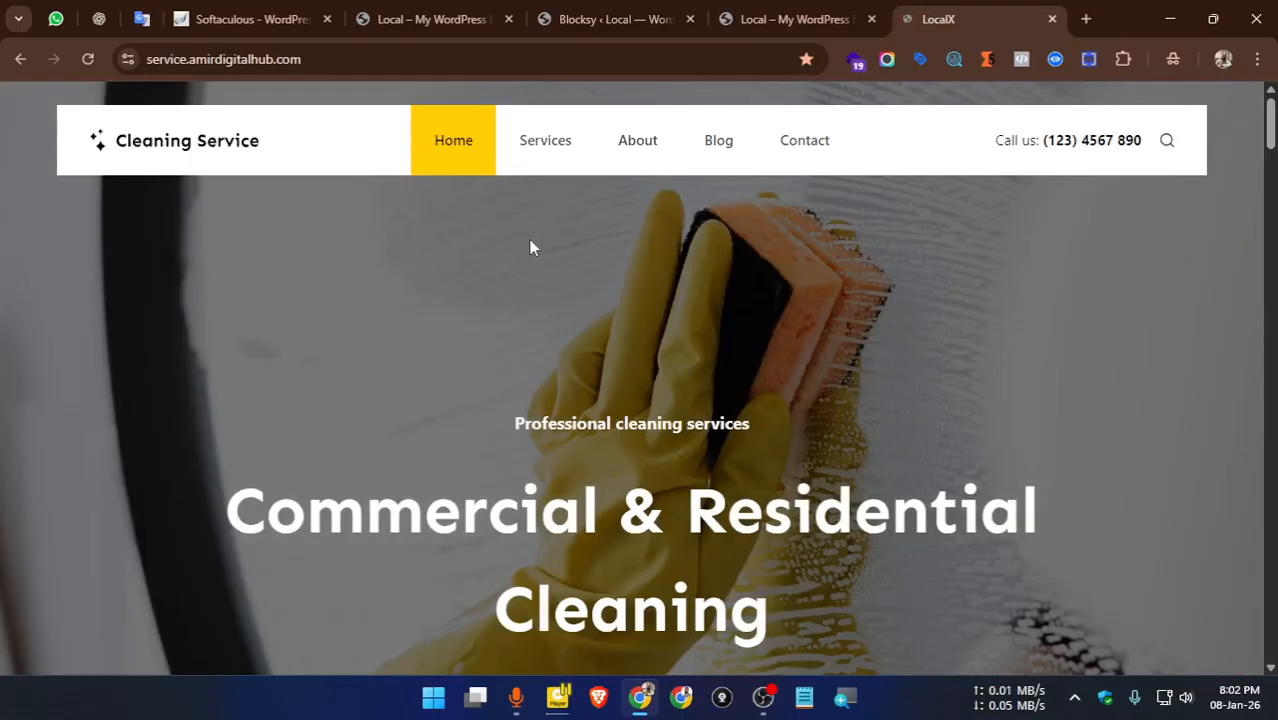
scroll(598, 244, down, 6)
scroll(598, 252, down, 9)
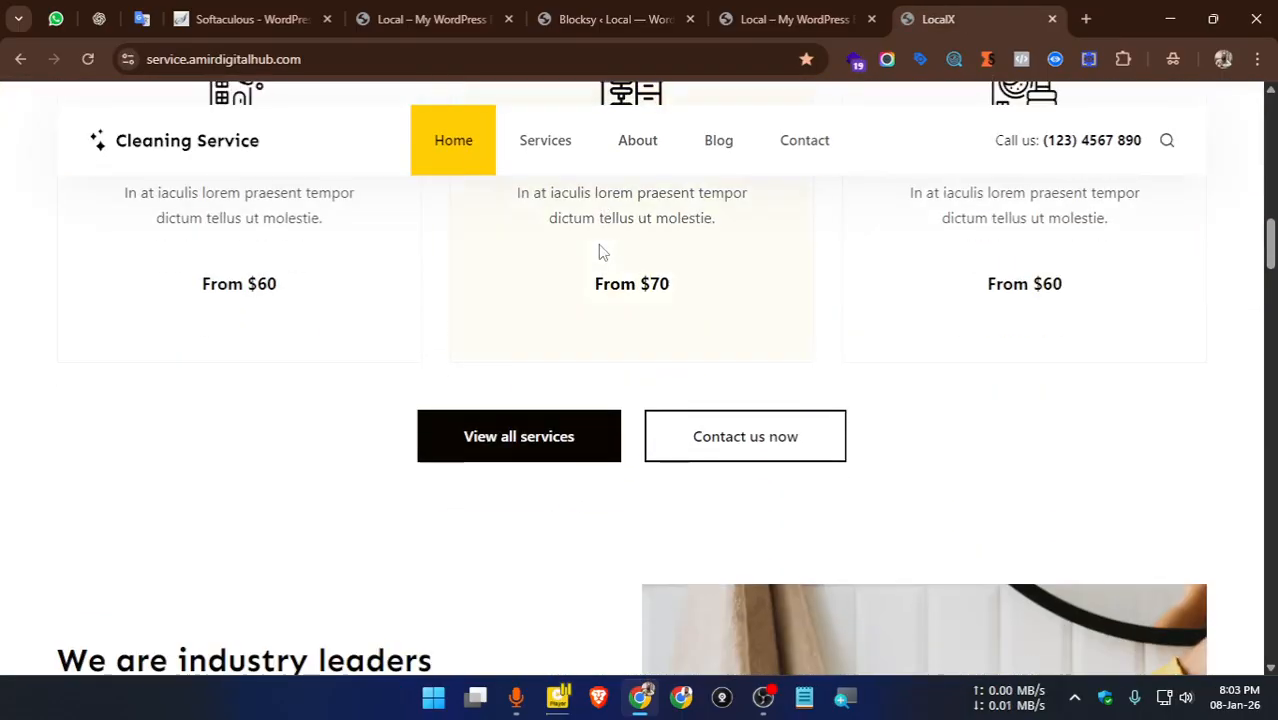
scroll(598, 252, up, 12)
click(790, 20)
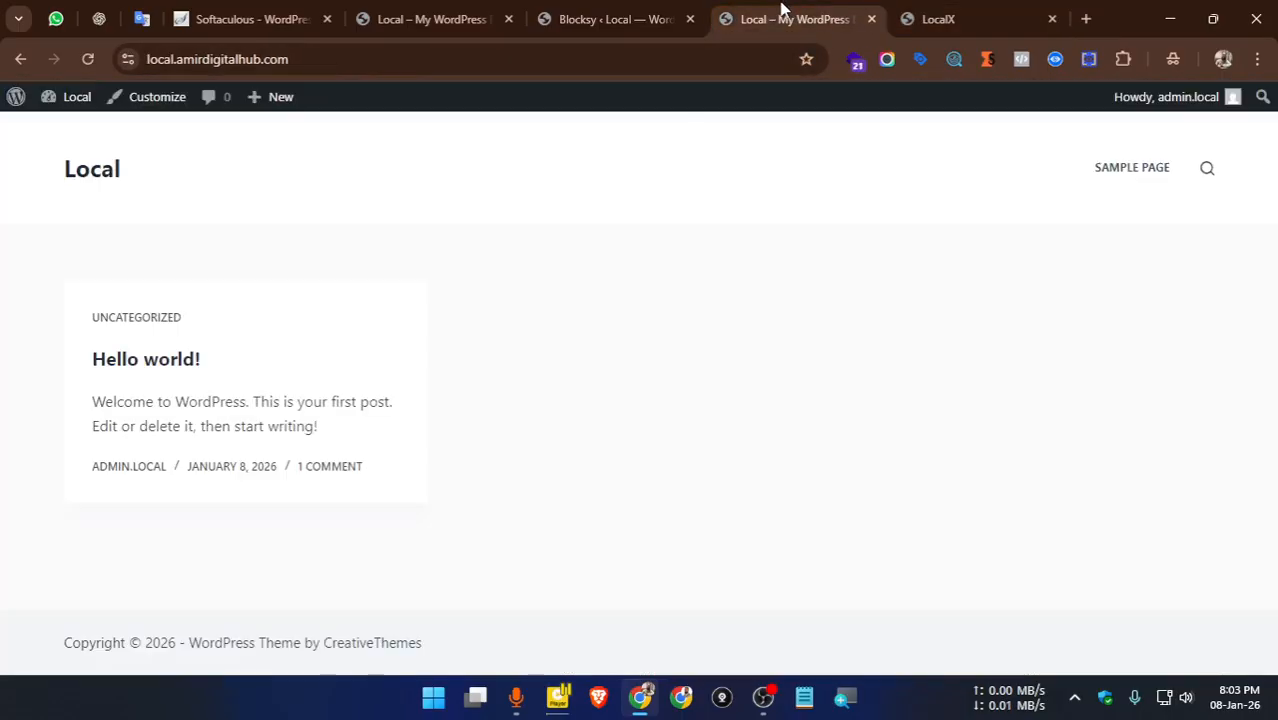
Return to the WordPress dashboard, check the installed themes, and open the list of installed plugins
click(600, 19)
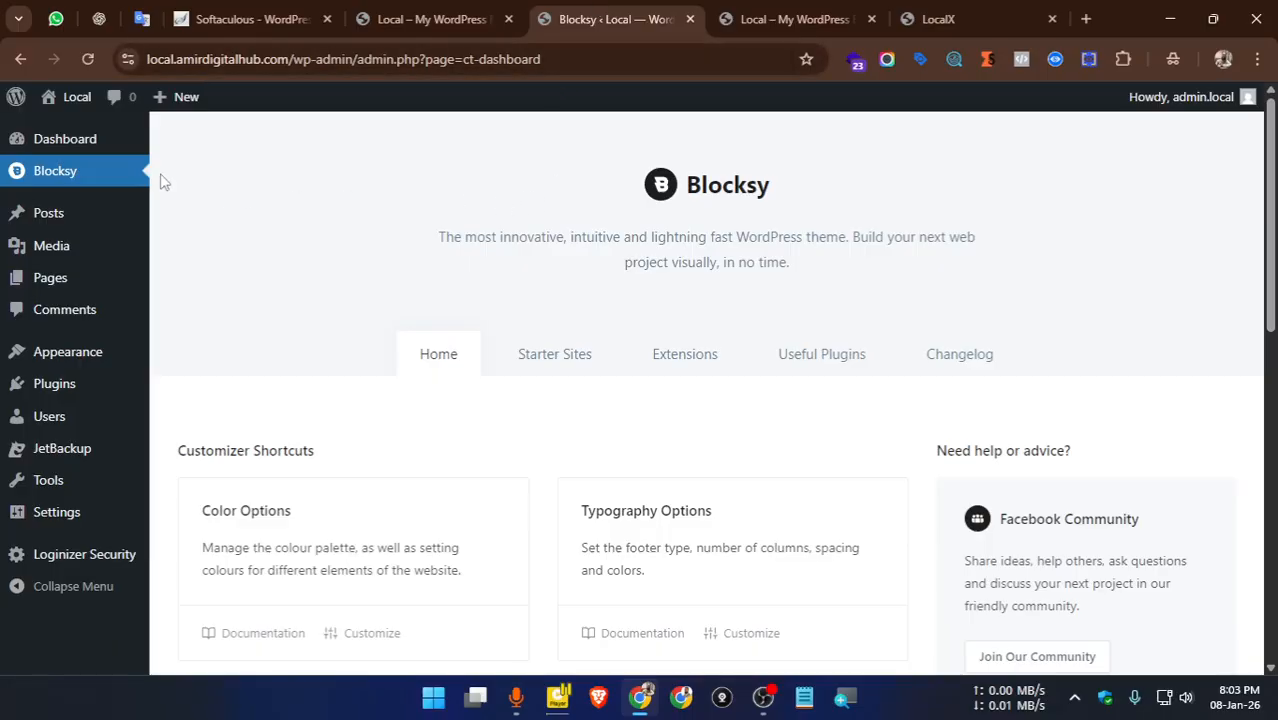
click(17, 60)
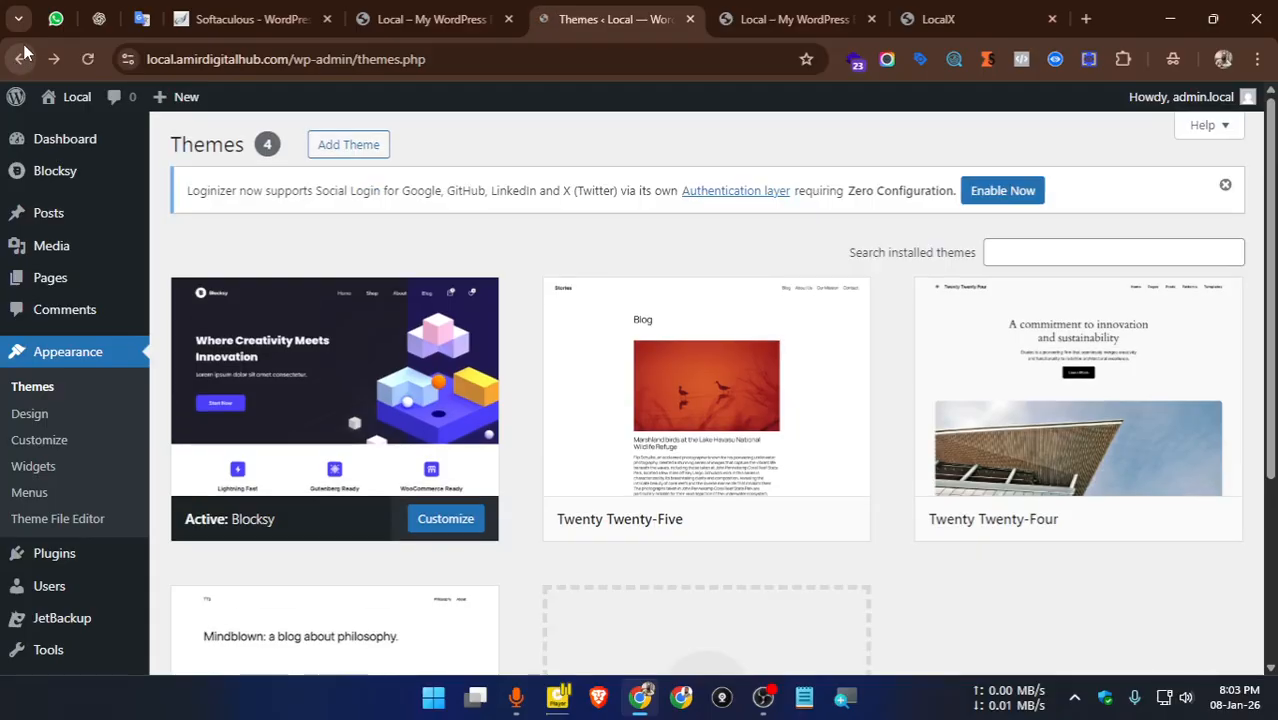
mouse_move(340, 377)
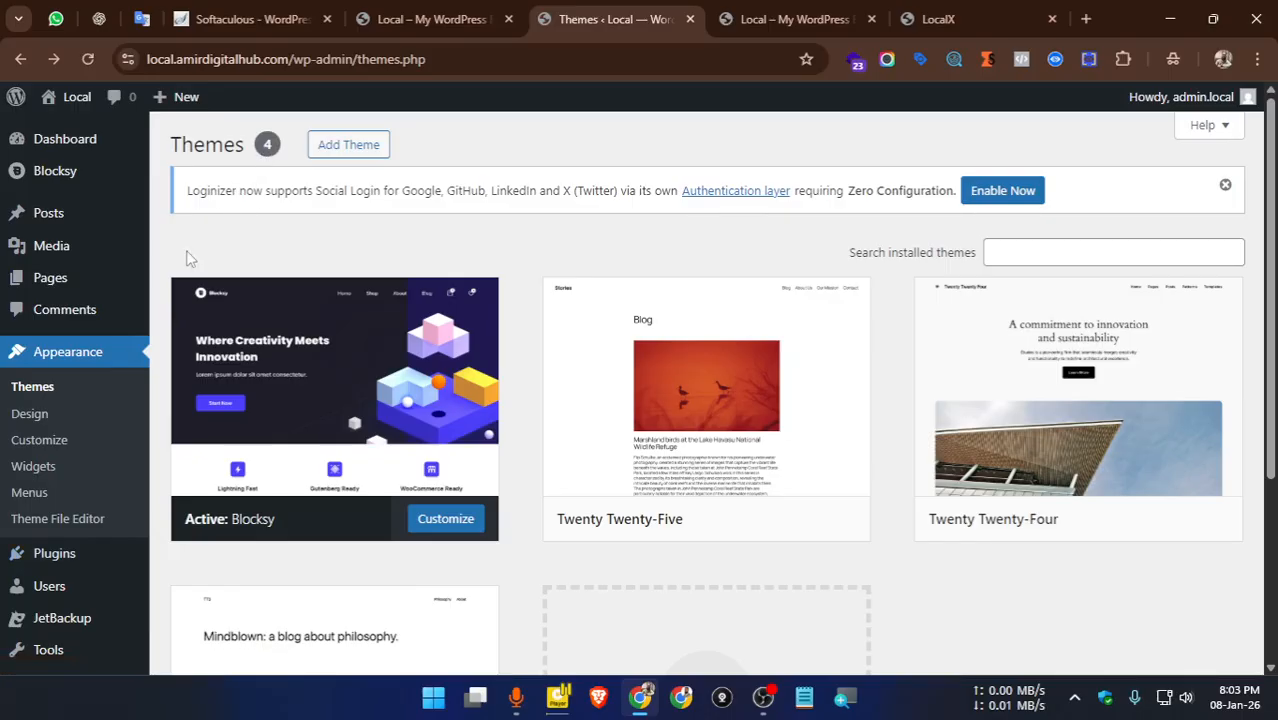
click(70, 566)
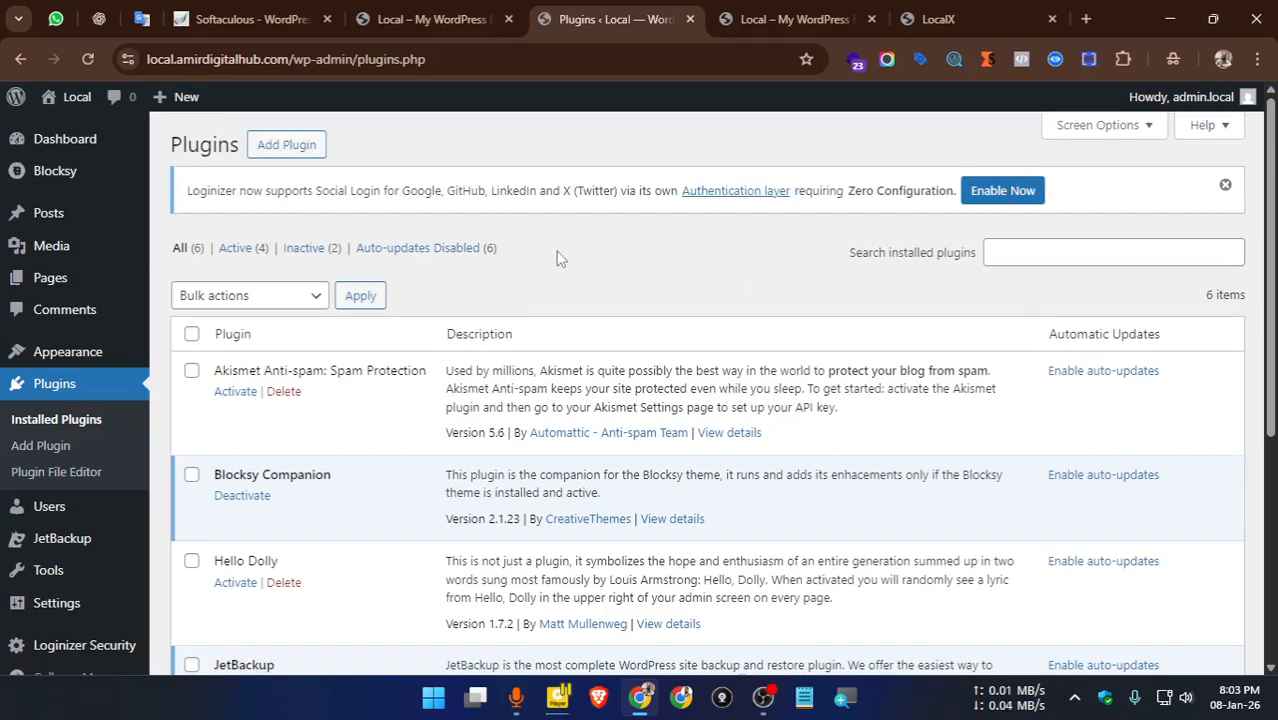
Review the installed plugins list and check the new site's front page in its own tab
scroll(507, 258, down, 3)
scroll(313, 305, up, 2)
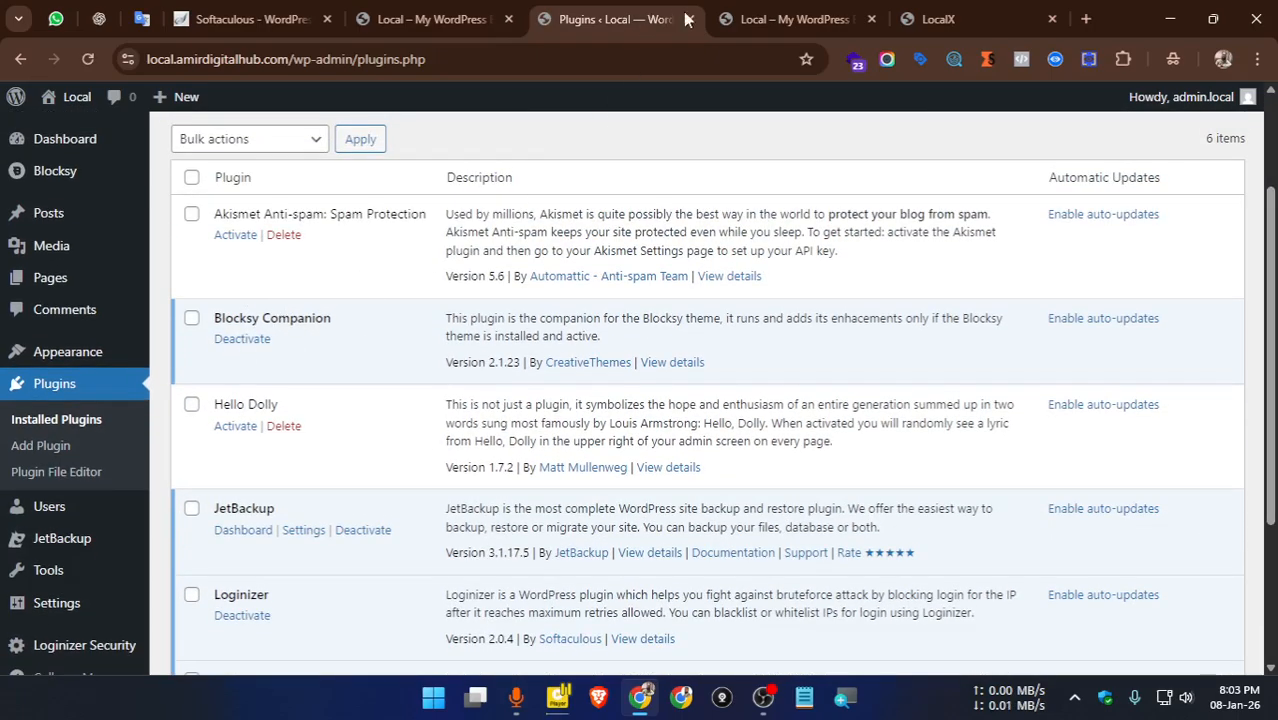
click(752, 16)
click(545, 17)
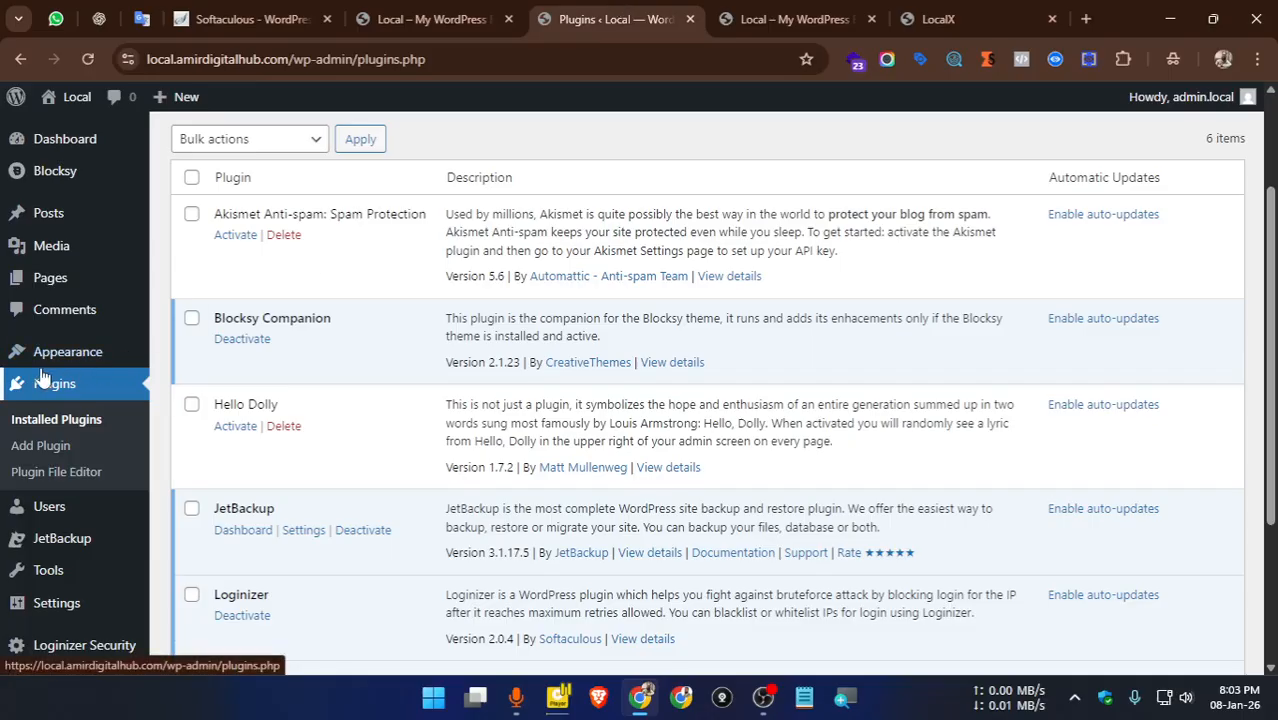
scroll(42, 375, down, 2)
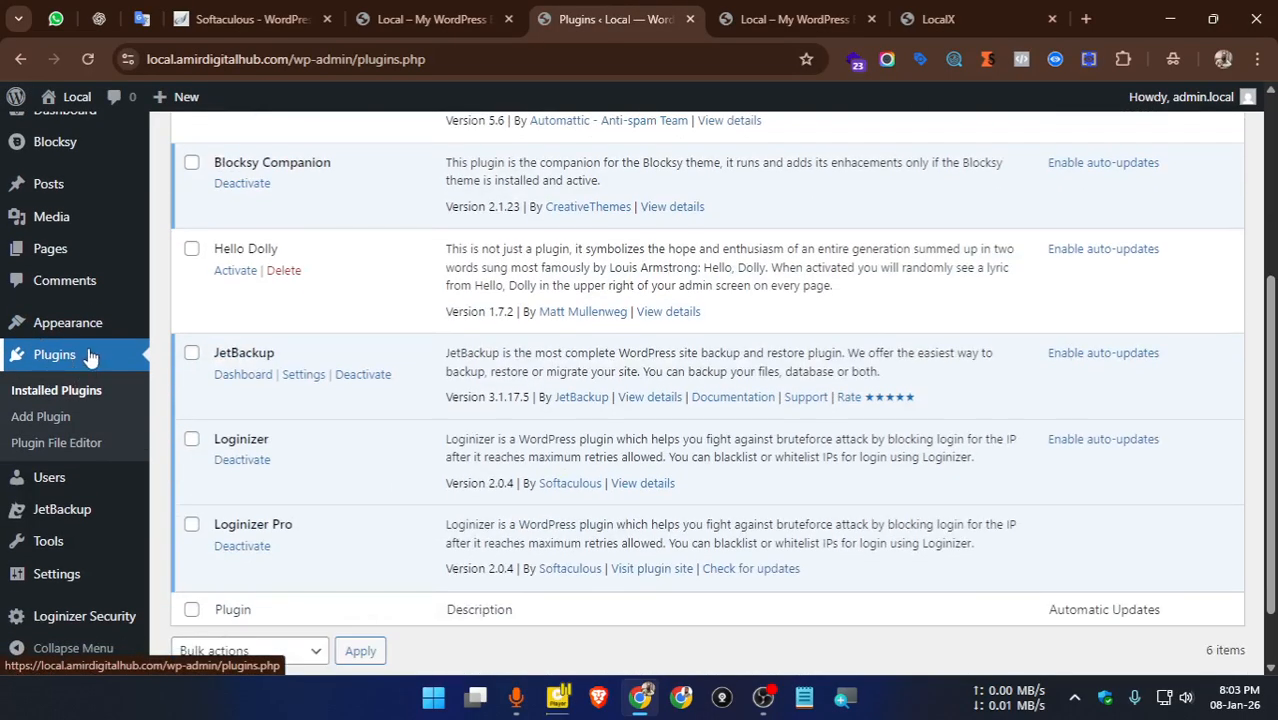
Open the installed themes and view the active Blocksy theme's details and preview
mouse_move(92, 330)
click(180, 325)
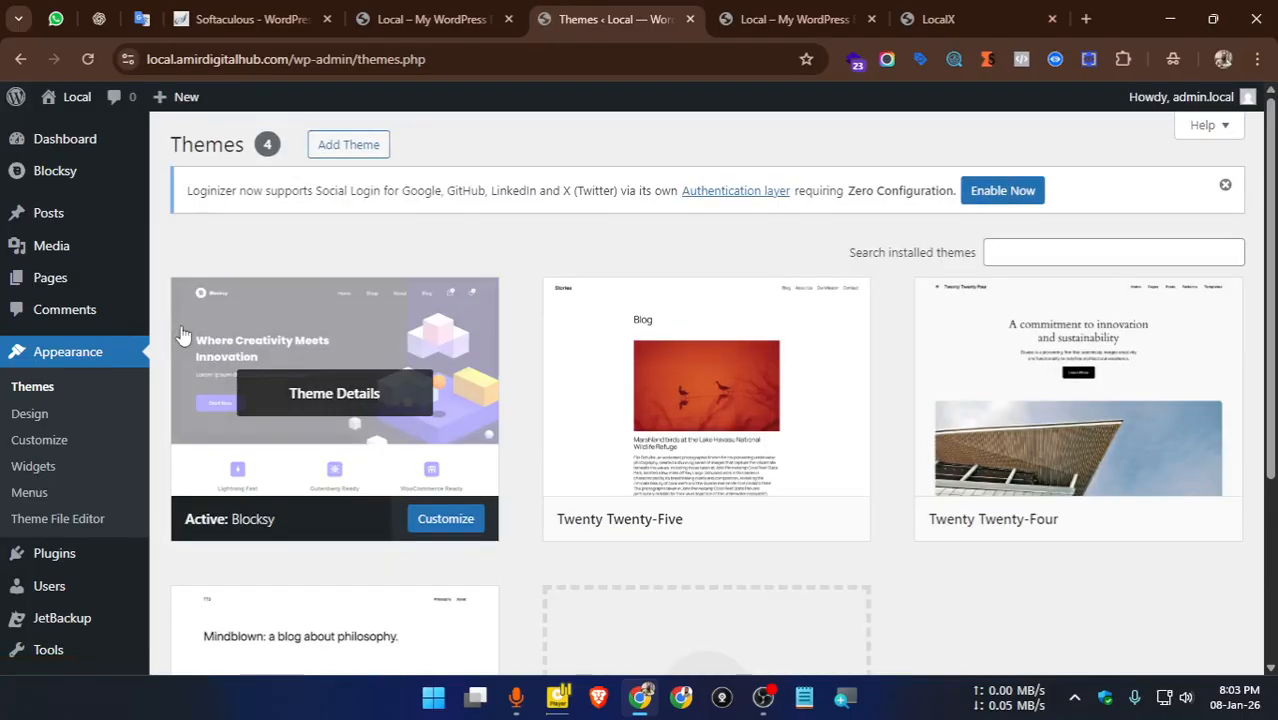
click(336, 396)
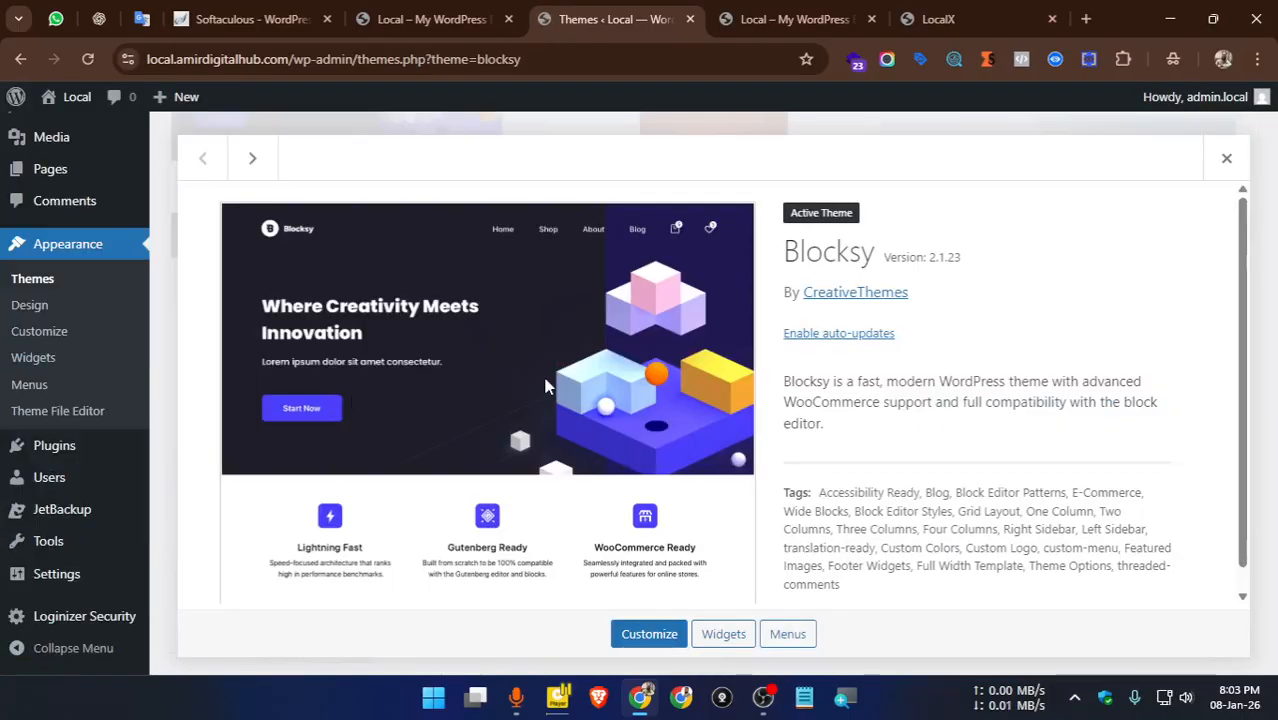
scroll(545, 386, down, 1)
click(1224, 158)
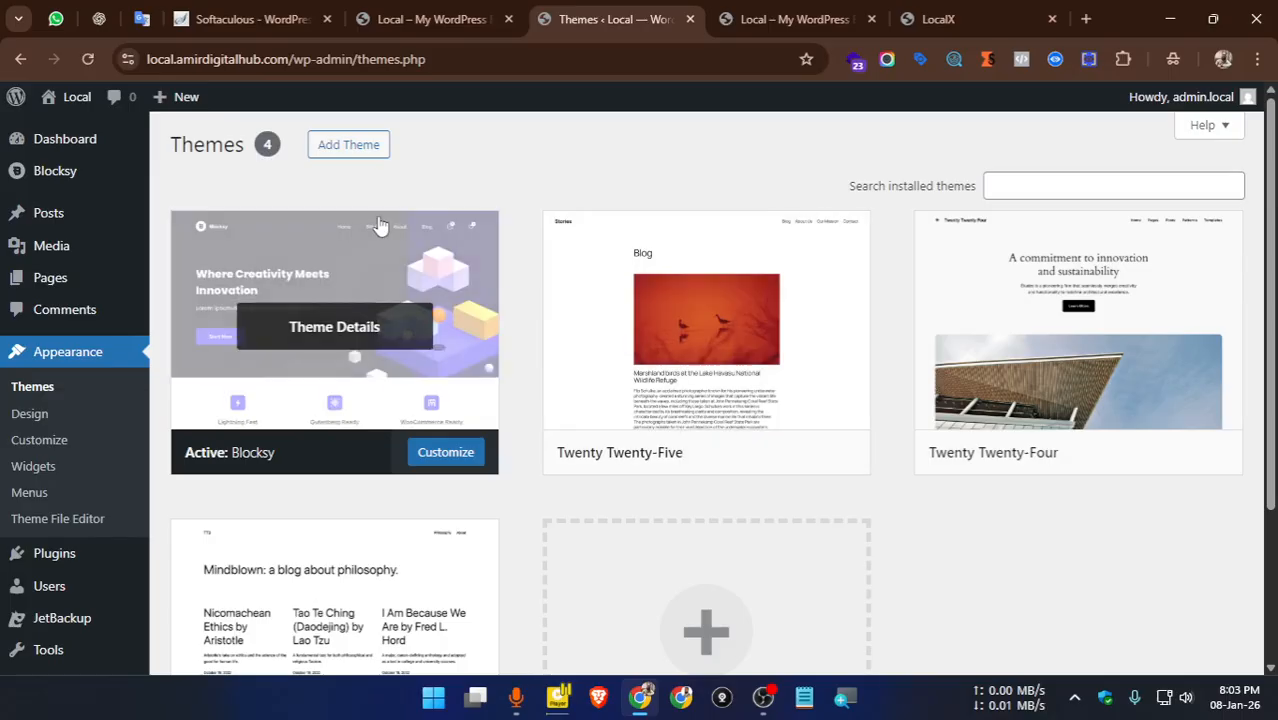
click(318, 414)
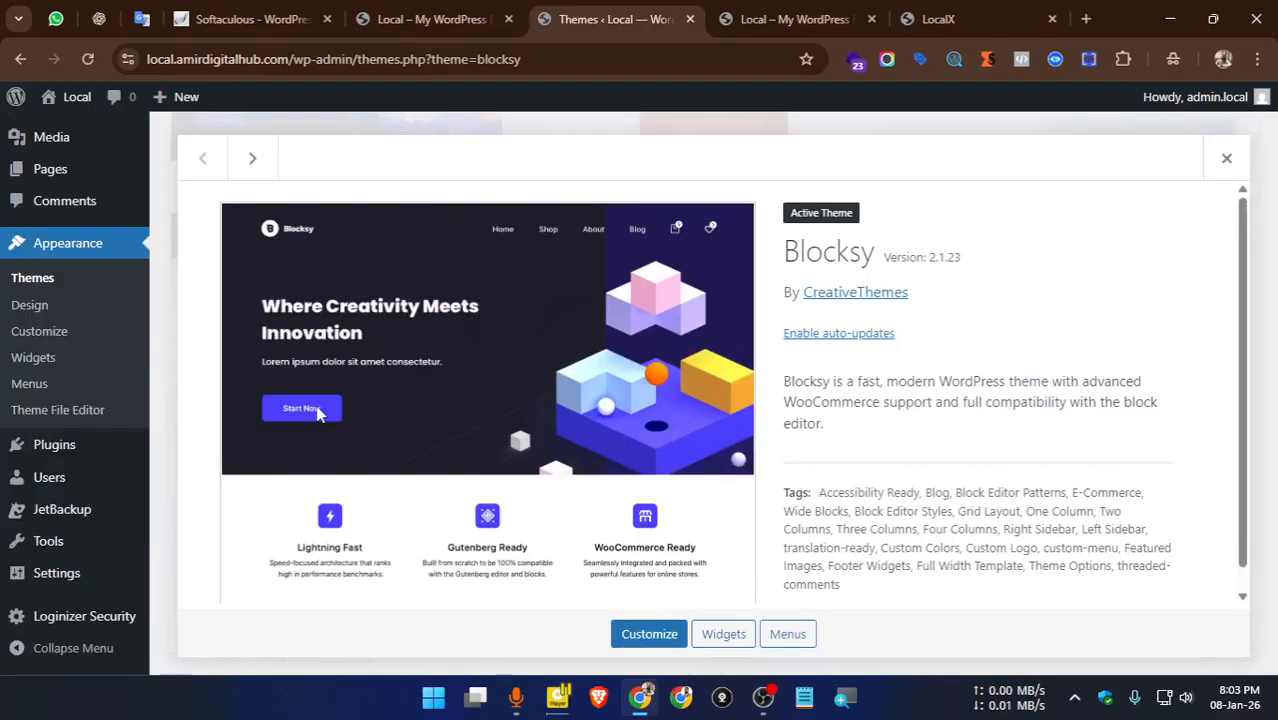
Return to the installed plugins, review the whole list, and open the Blocksy dashboard
mouse_move(57, 580)
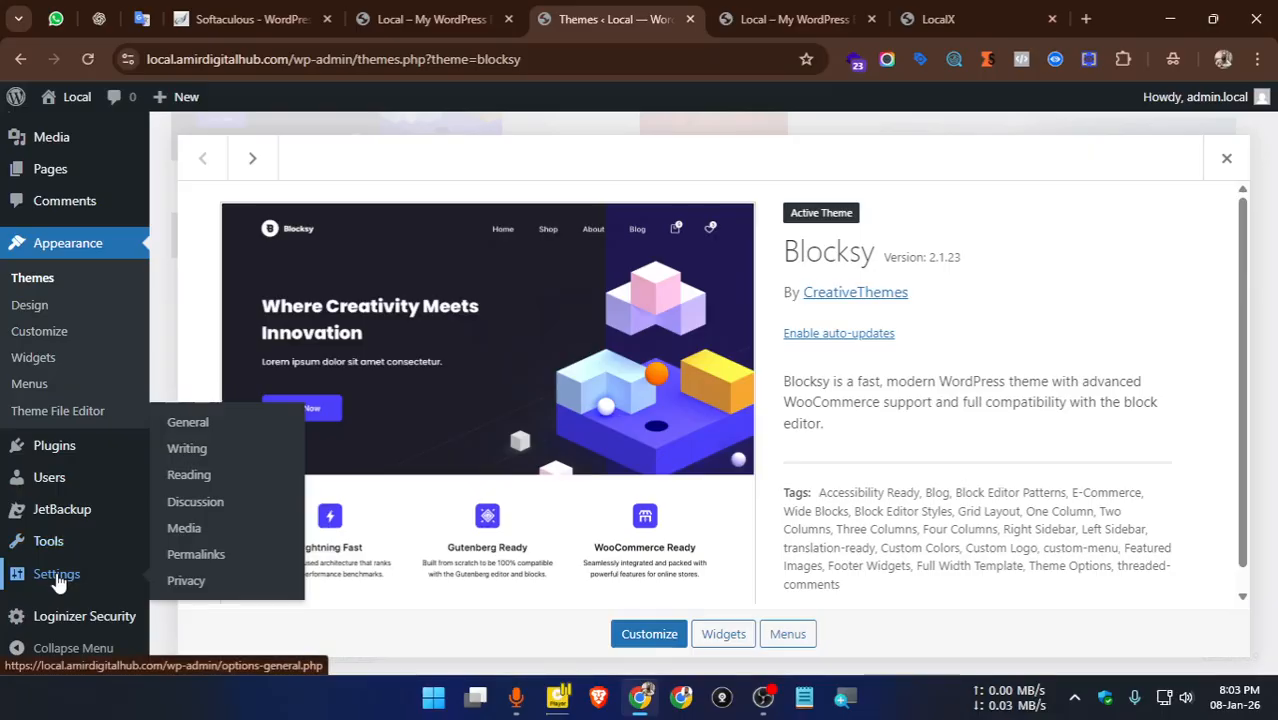
mouse_move(50, 455)
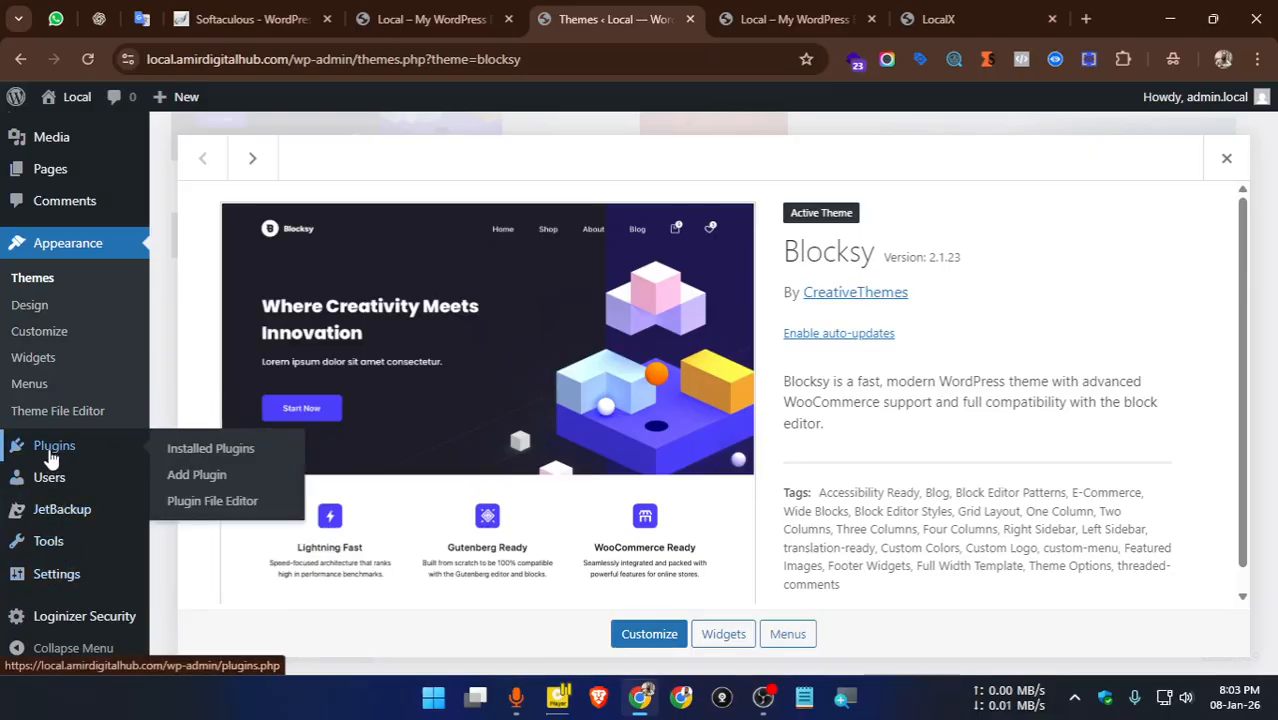
click(180, 448)
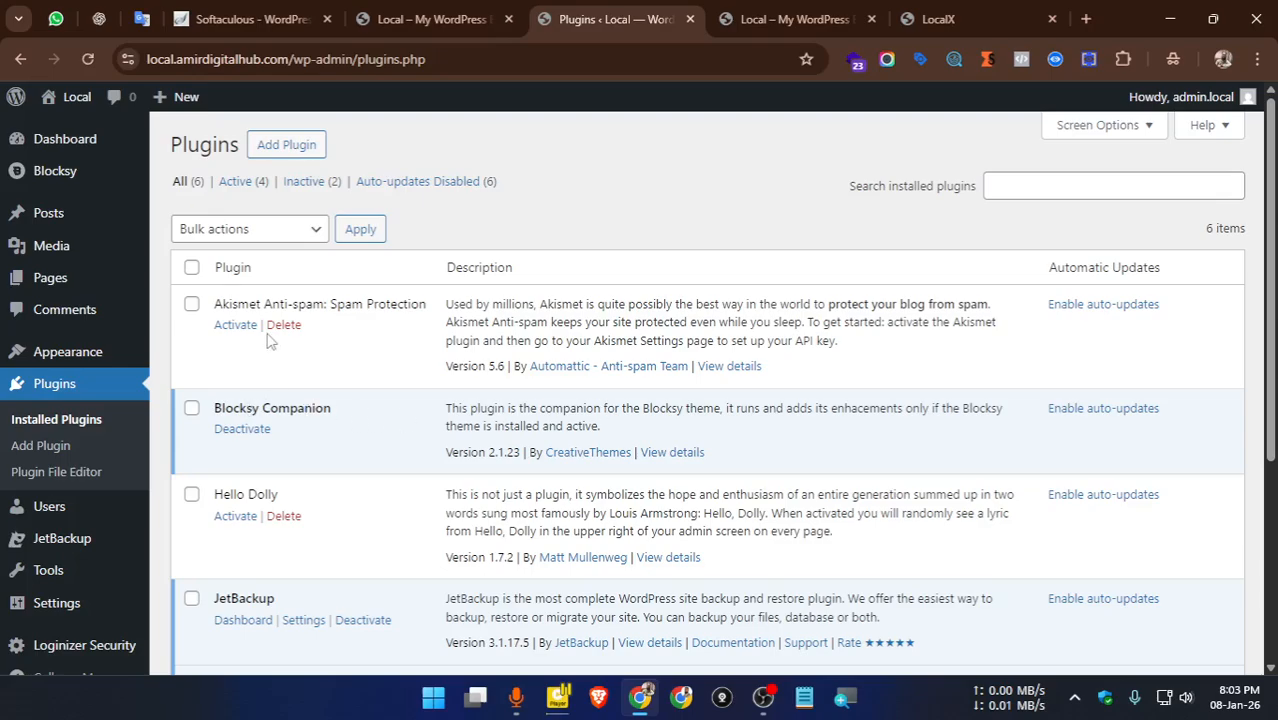
scroll(268, 342, down, 2)
scroll(270, 337, down, 2)
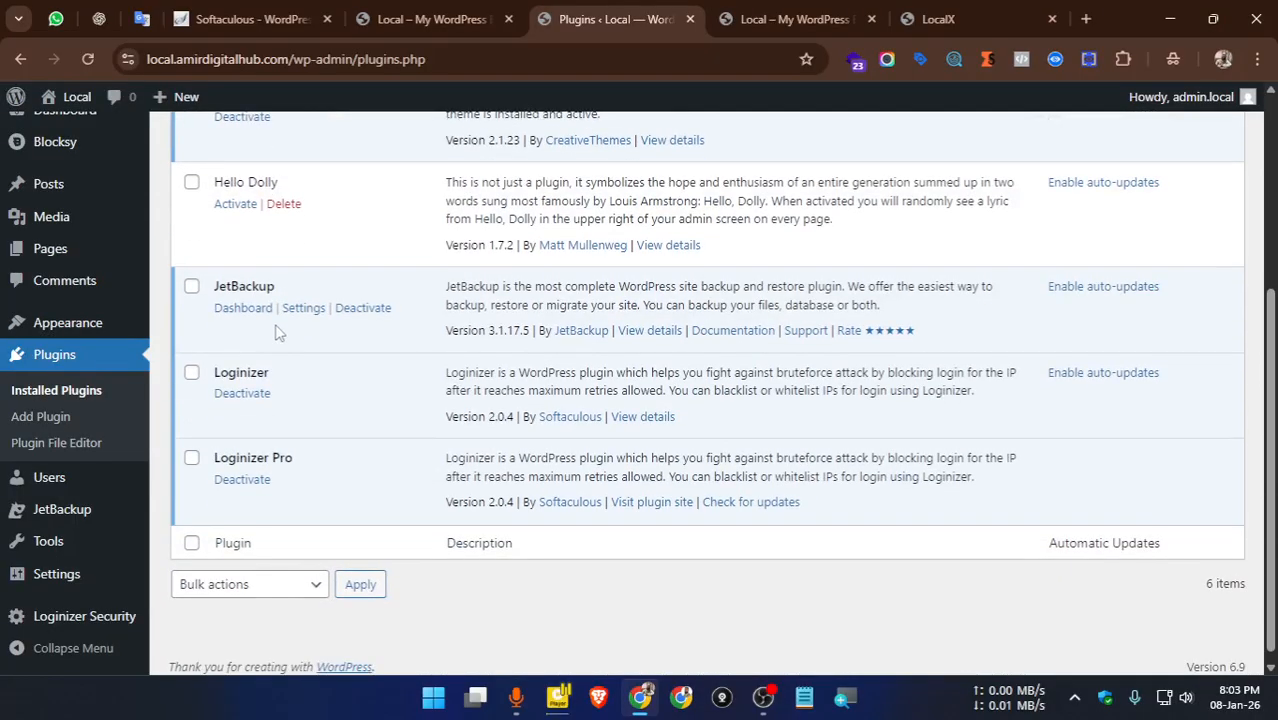
scroll(271, 337, up, 4)
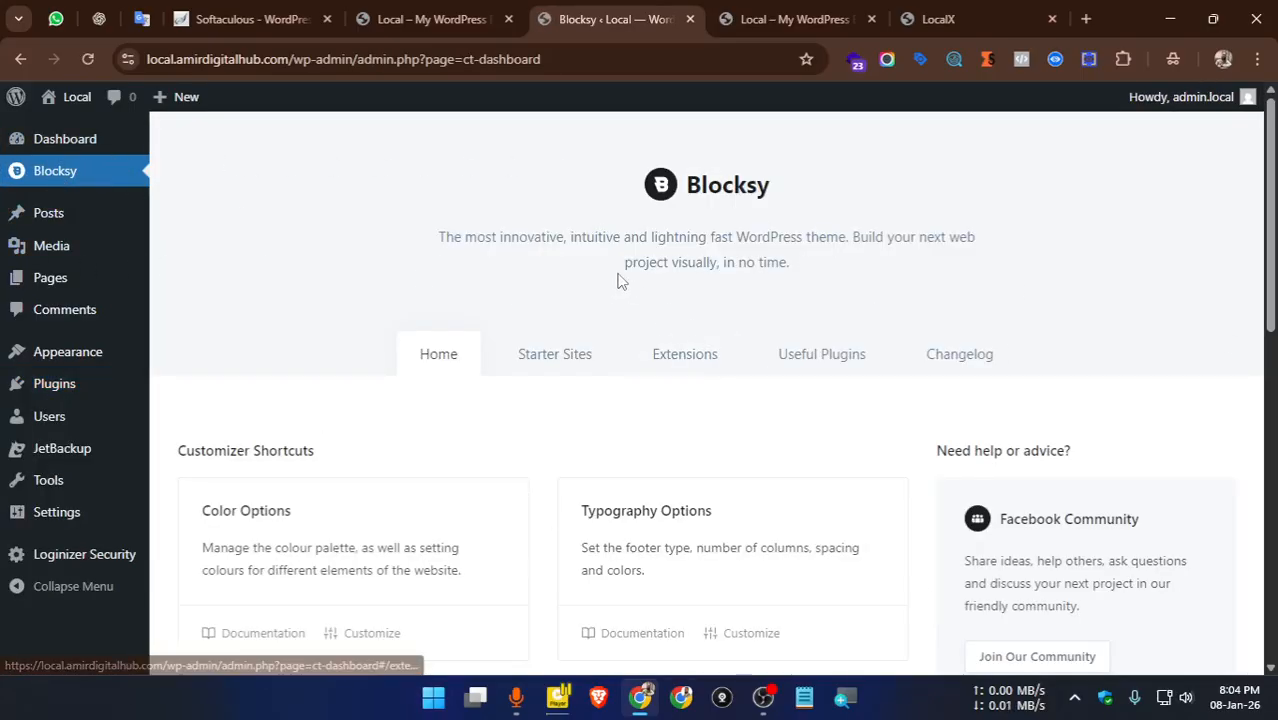
Review the home page of the Cleaning Service reference site, then look through its Services page
click(956, 14)
scroll(503, 266, up, 5)
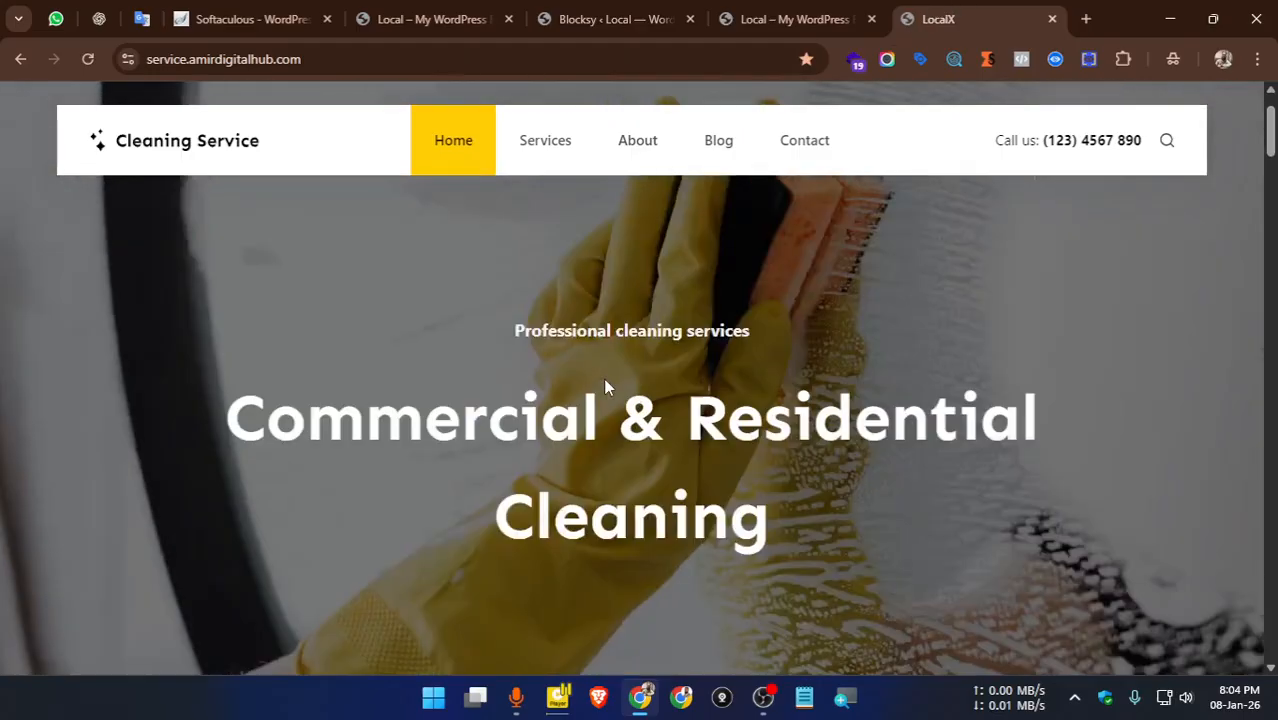
scroll(600, 330, down, 5)
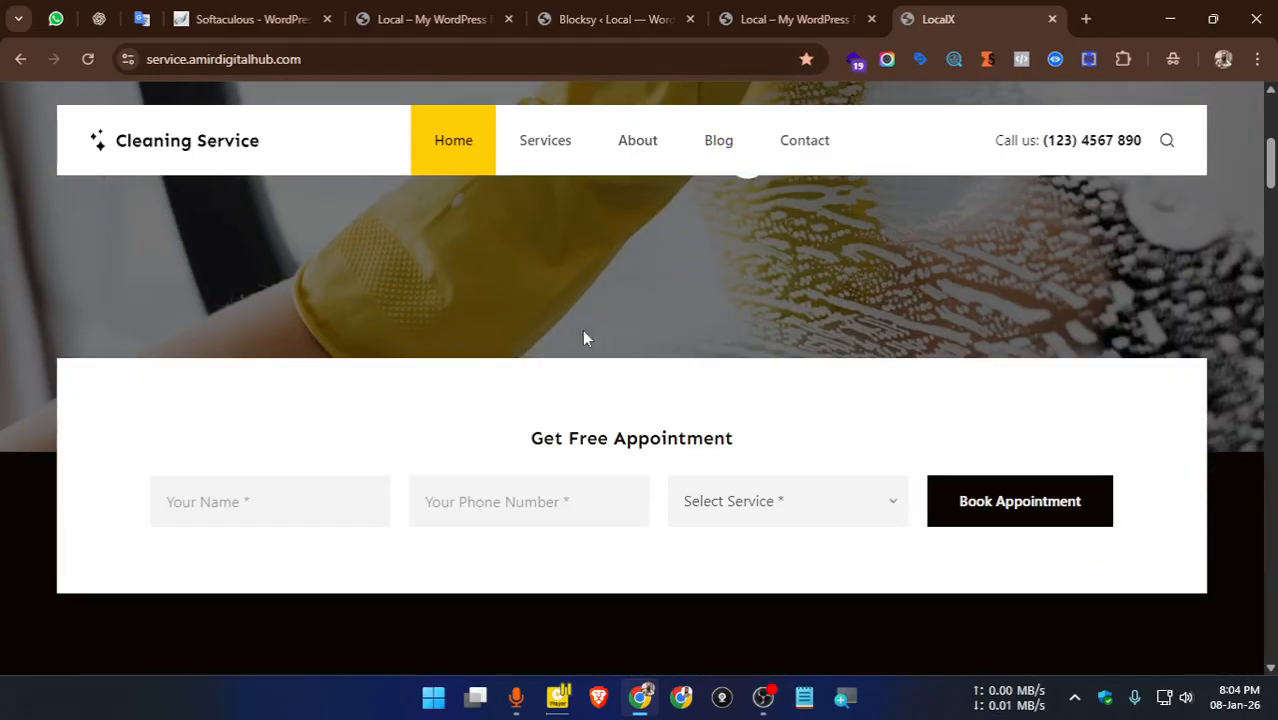
scroll(585, 335, up, 5)
scroll(585, 335, down, 5)
click(550, 128)
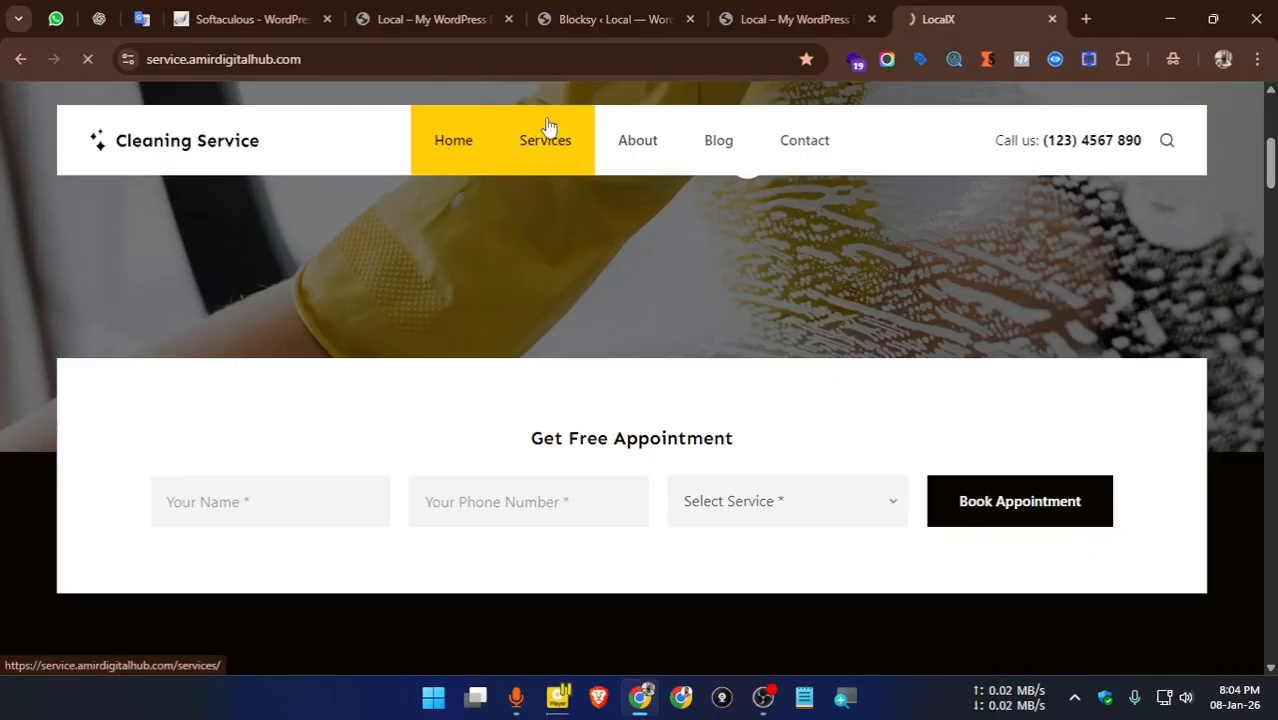
scroll(470, 260, down, 8)
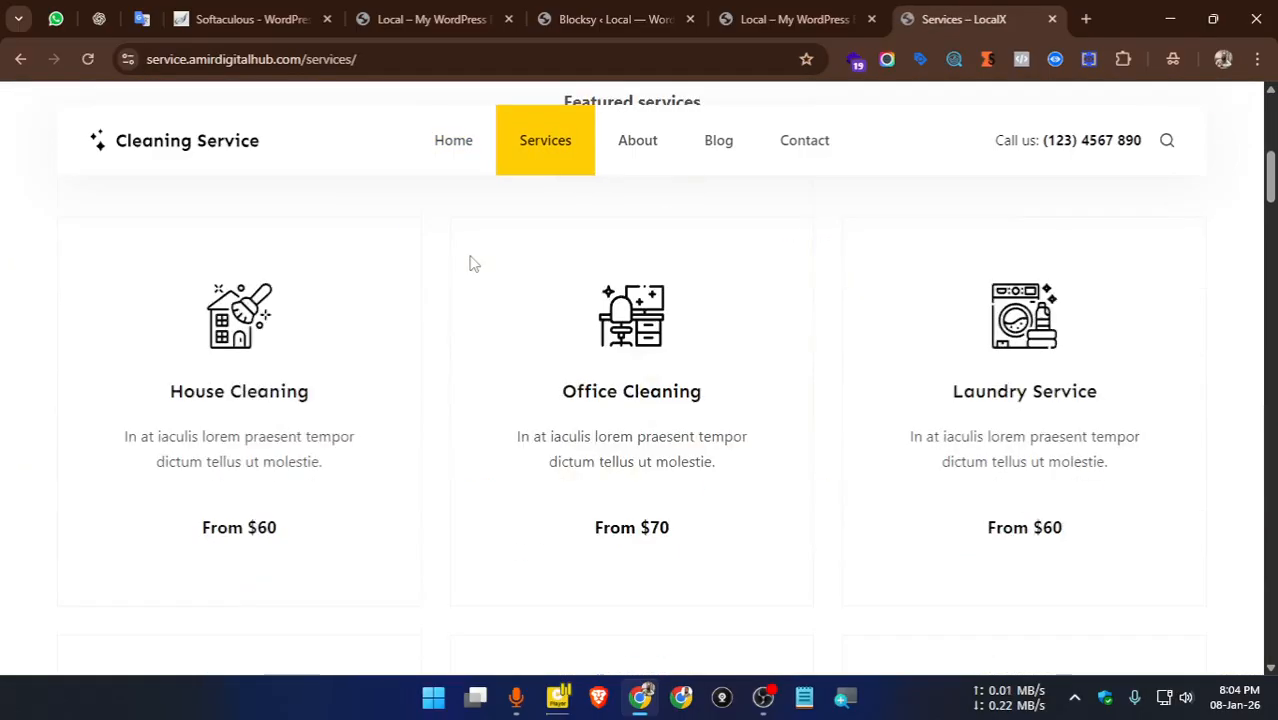
Return to the Blocksy dashboard, open its Starter Sites, and look over the available templates
click(798, 19)
click(610, 19)
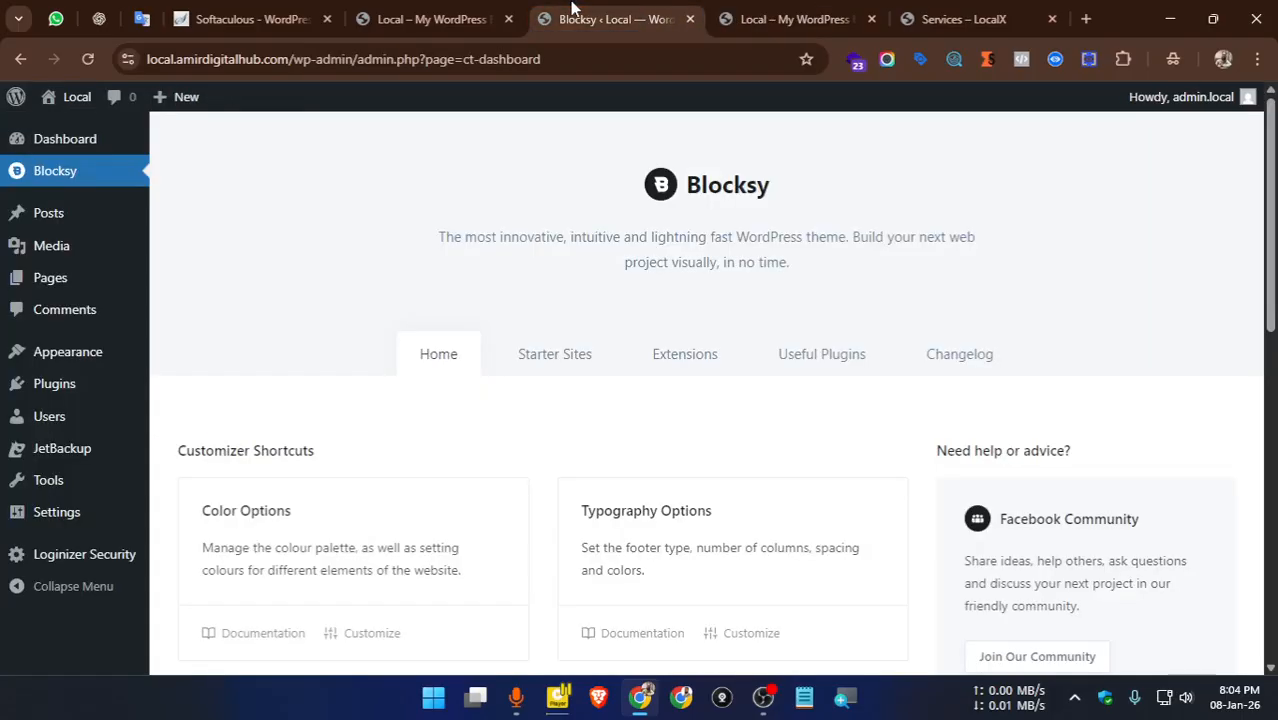
click(577, 362)
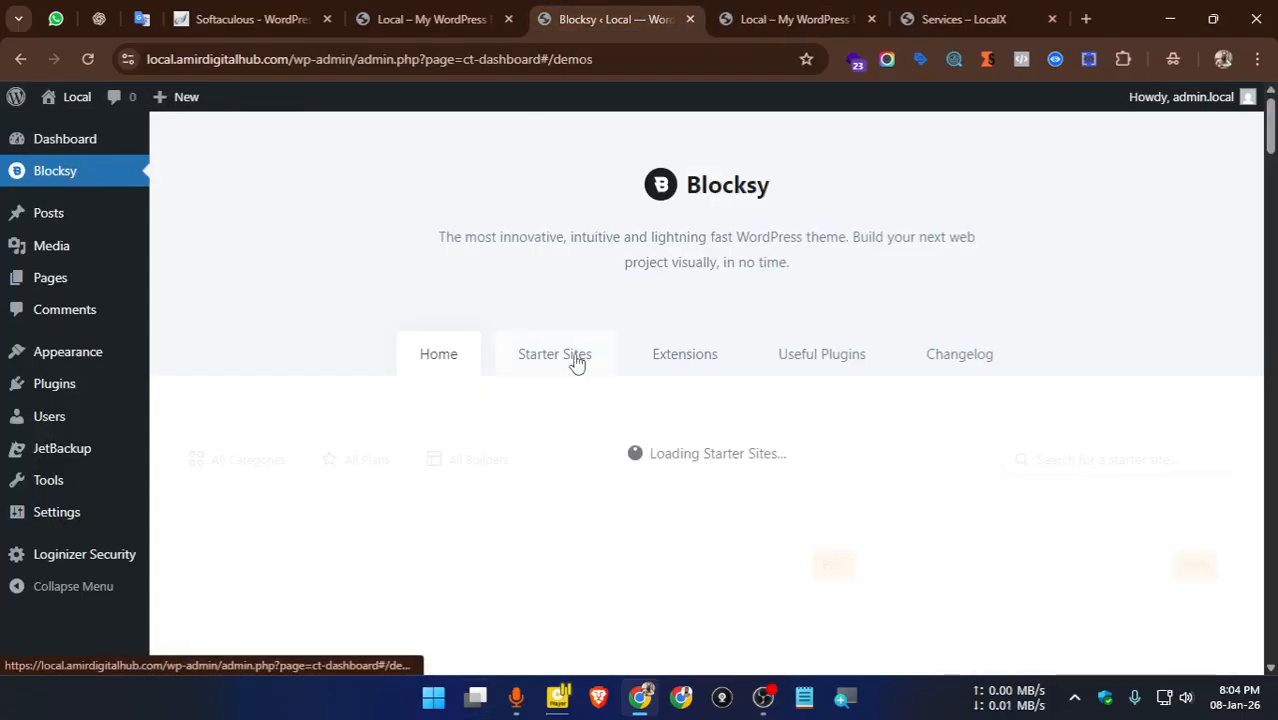
scroll(534, 305, down, 3)
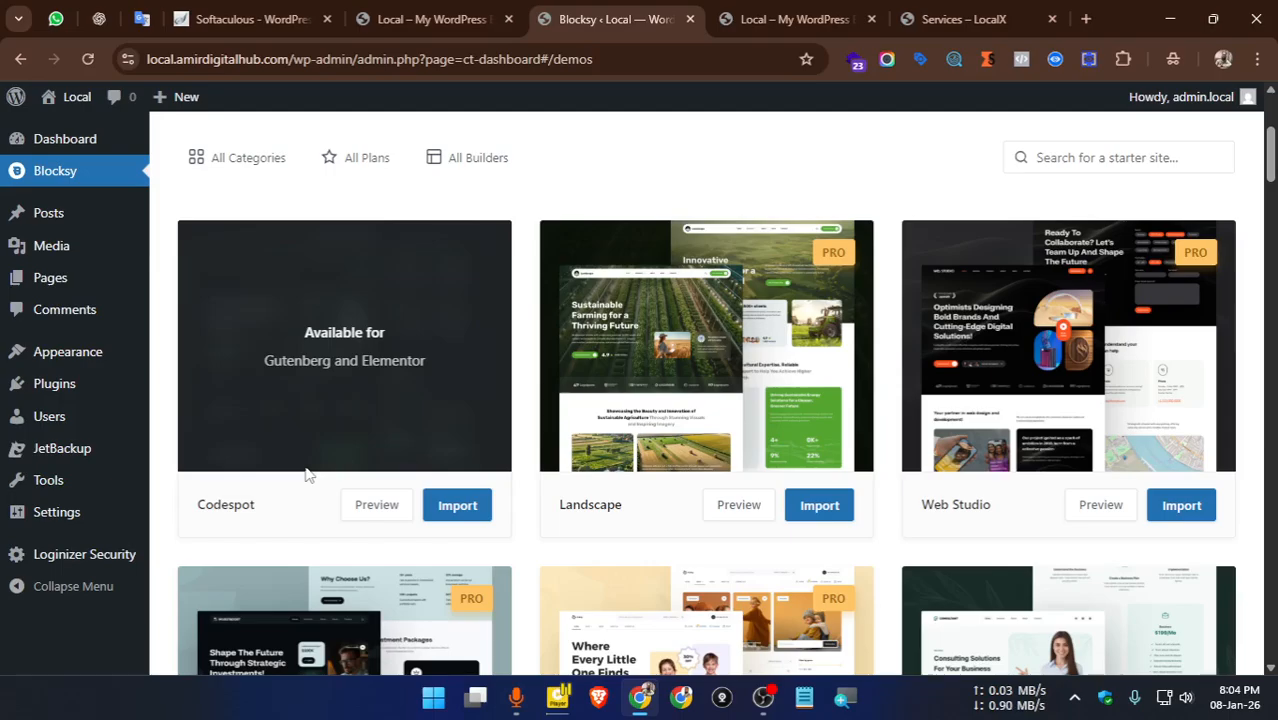
scroll(305, 471, up, 3)
Filter the starter sites by the Ecommerce category and browse the matching templates
click(260, 470)
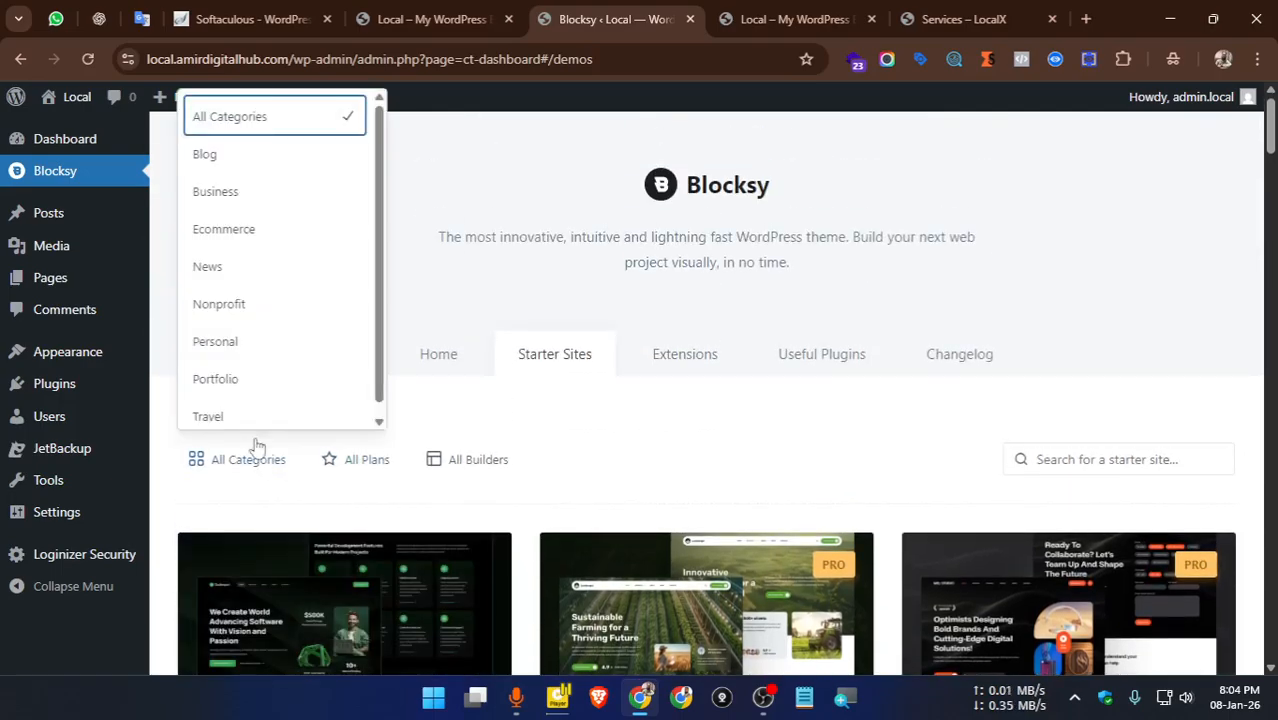
click(228, 229)
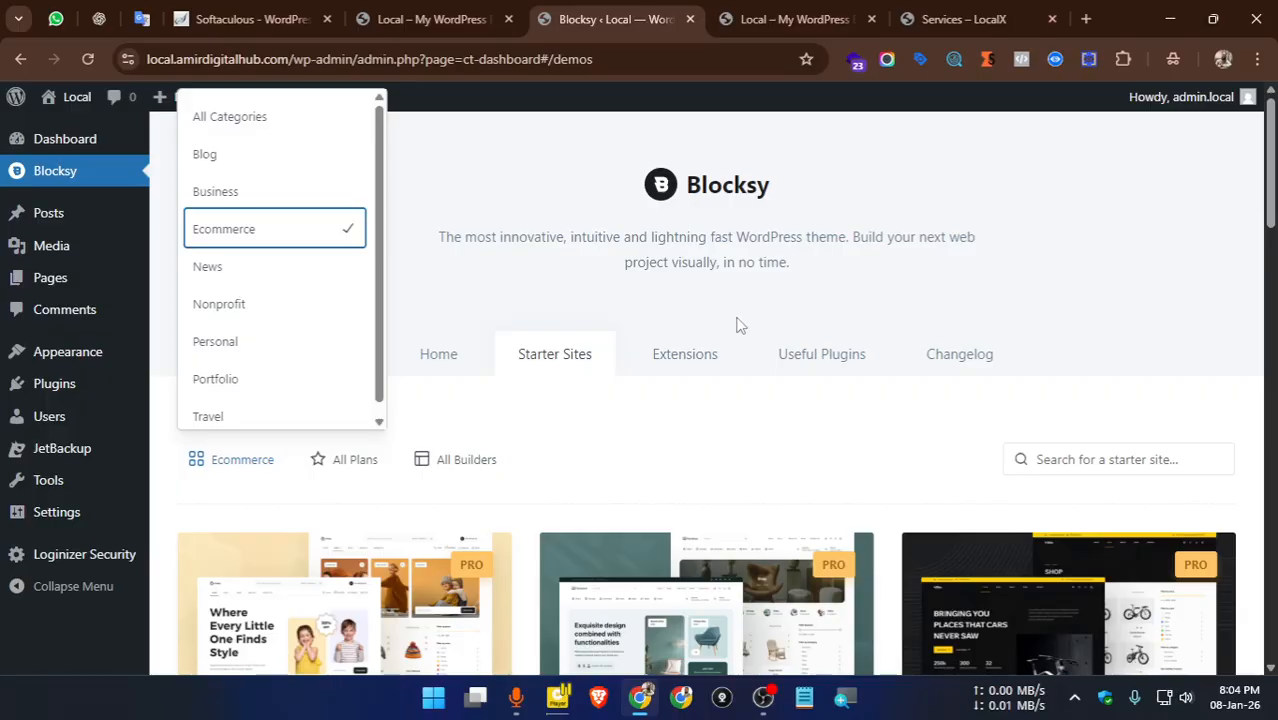
scroll(740, 325, down, 2)
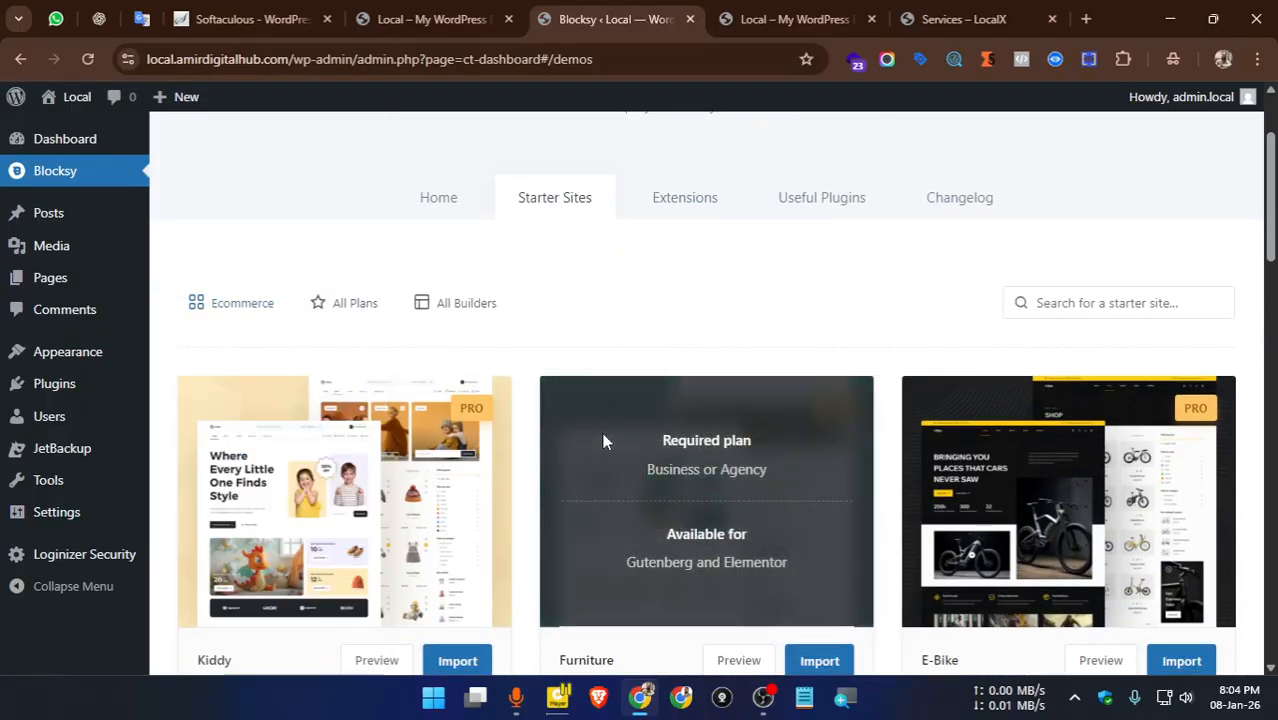
scroll(603, 441, down, 3)
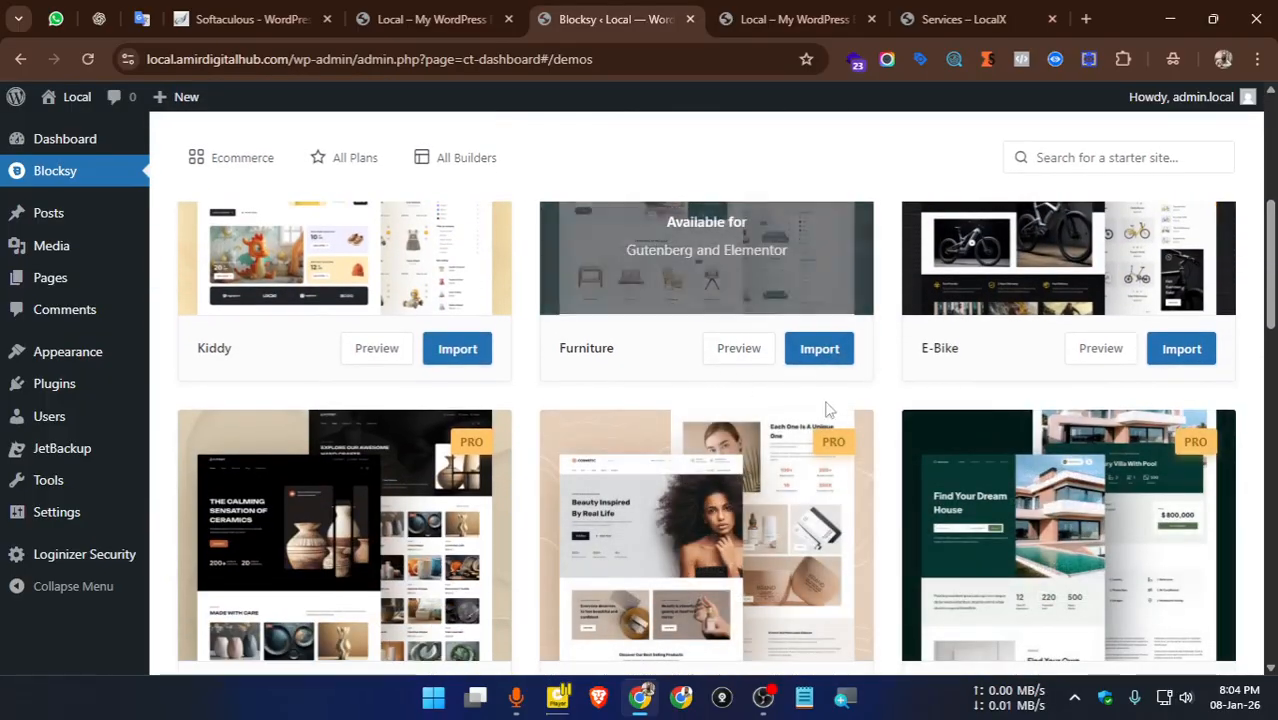
scroll(643, 459, down, 3)
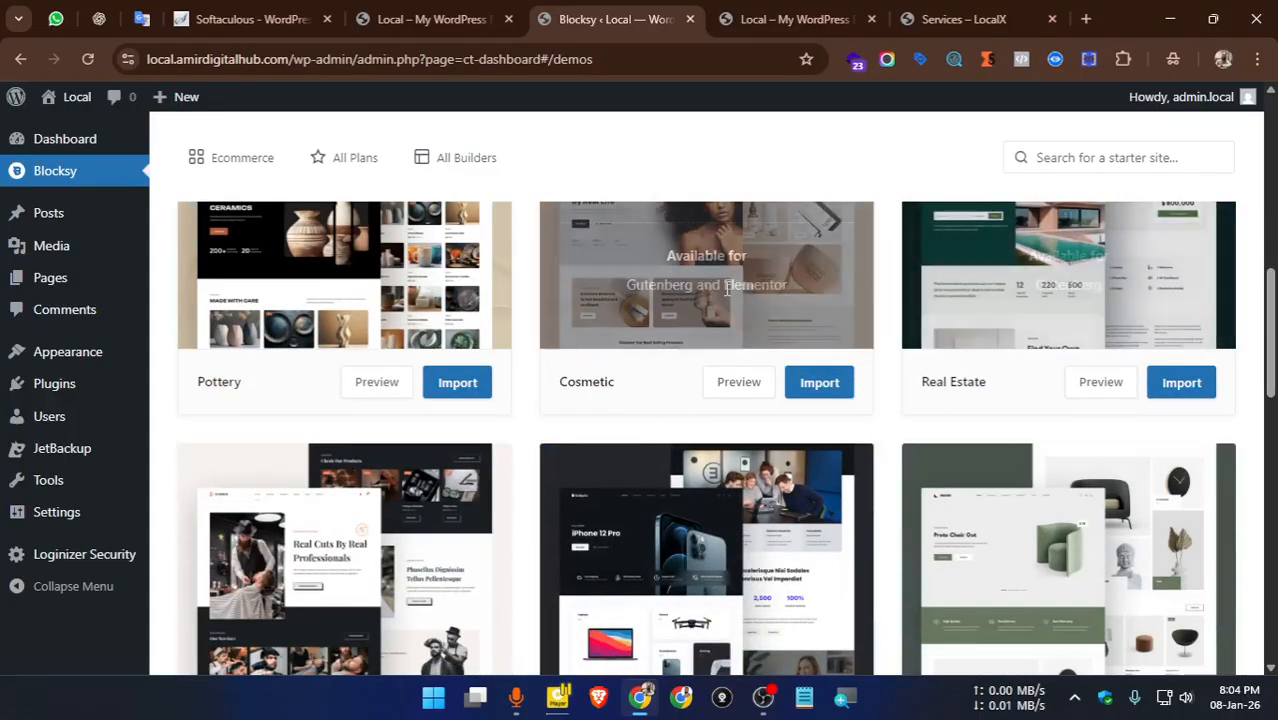
scroll(700, 289, up, 8)
Change the starter sites' category filter to Business and browse the matching templates
click(247, 470)
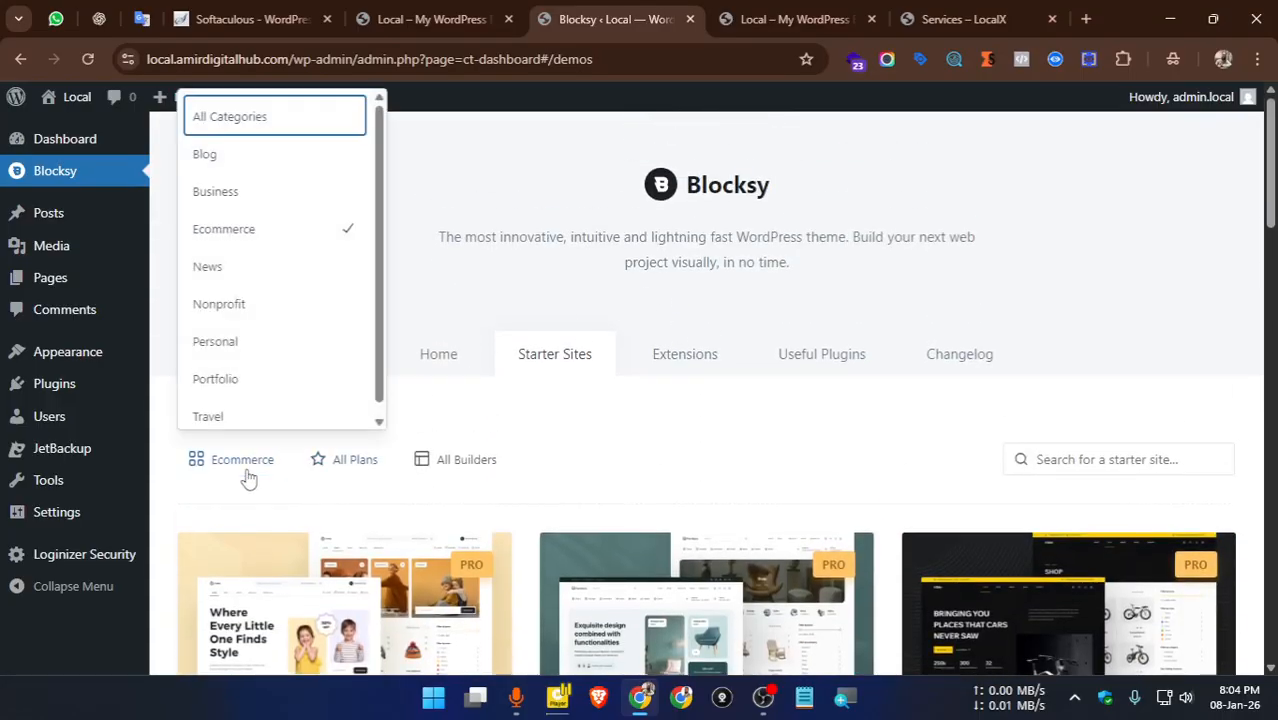
scroll(255, 295, down, 2)
click(251, 303)
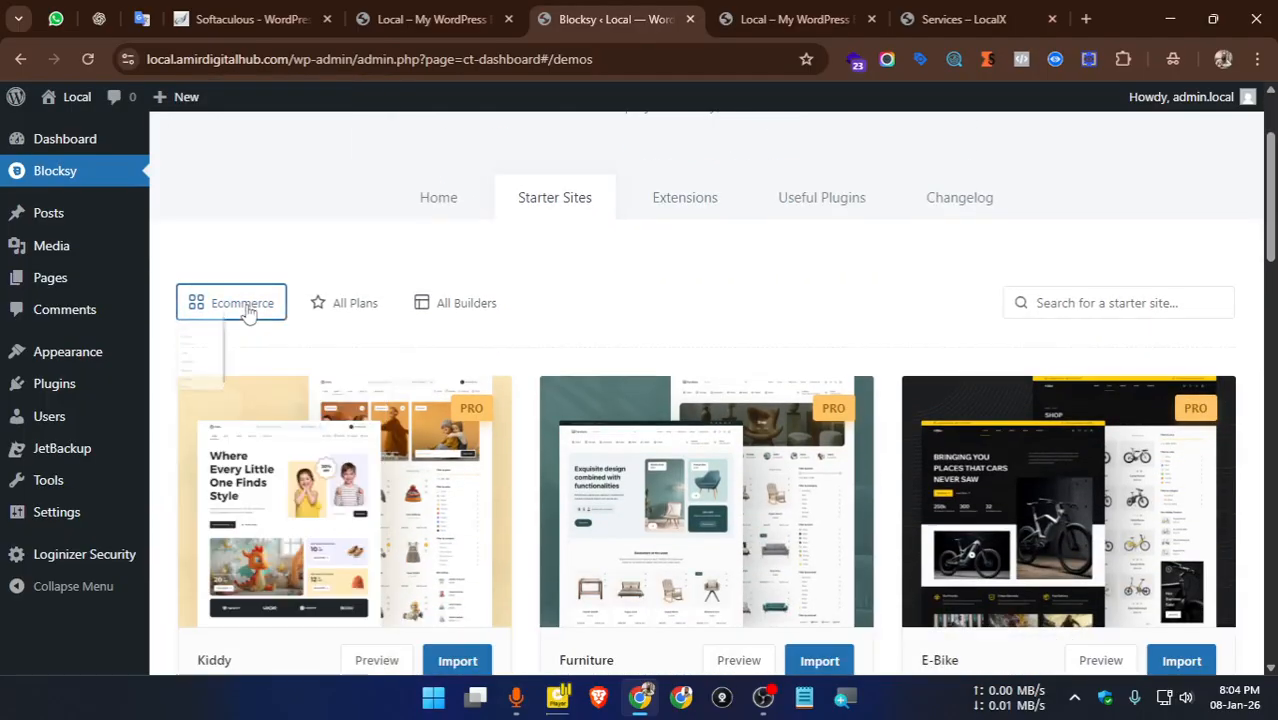
click(251, 303)
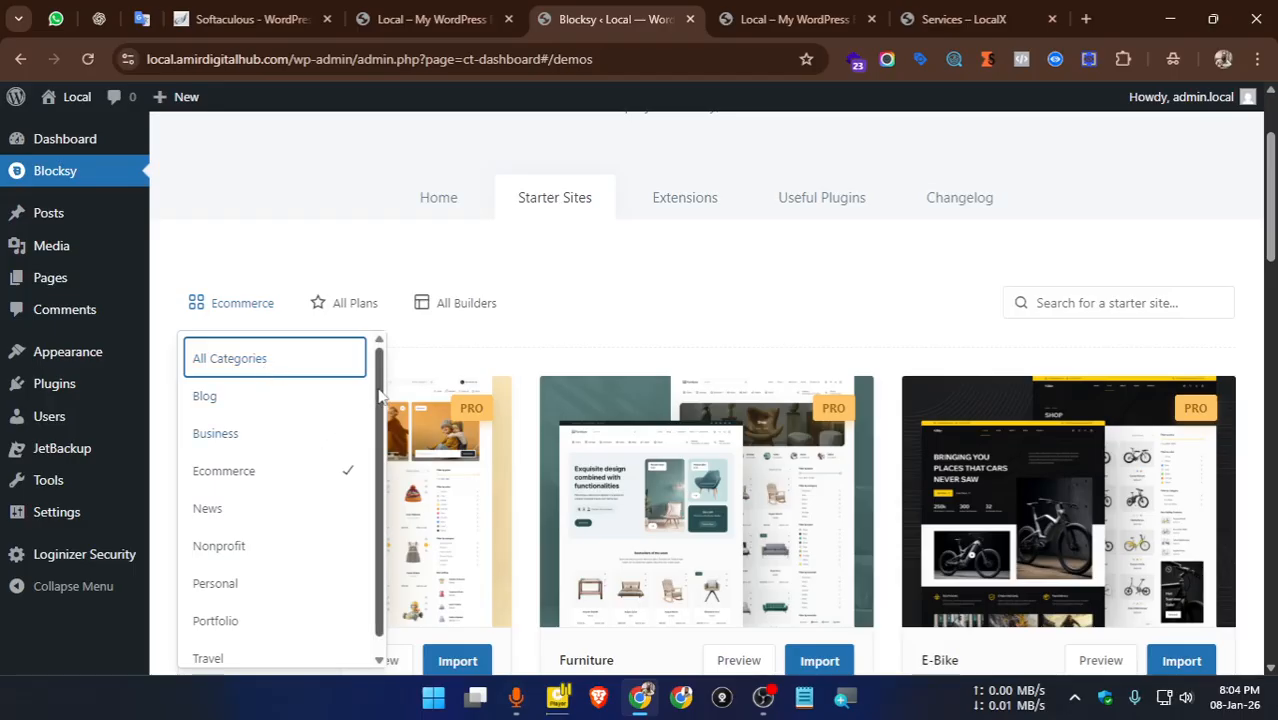
drag(382, 396, 380, 417)
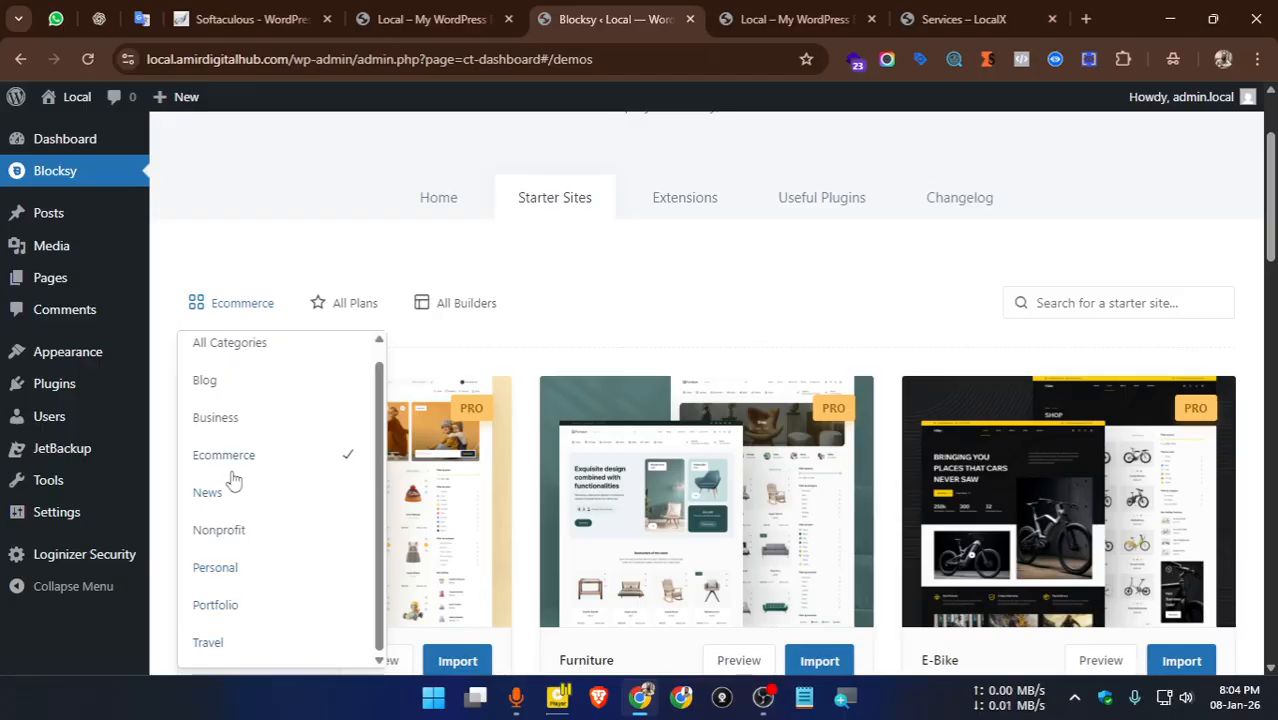
click(224, 420)
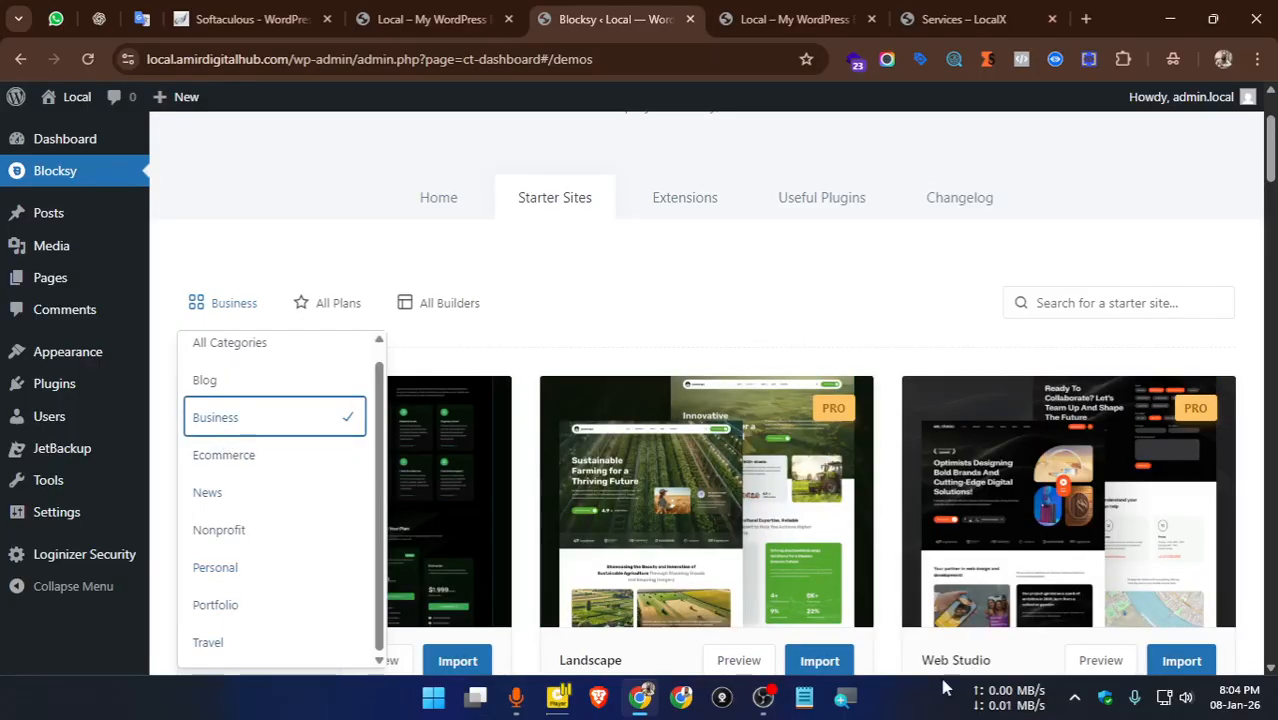
click(730, 286)
scroll(765, 345, down, 2)
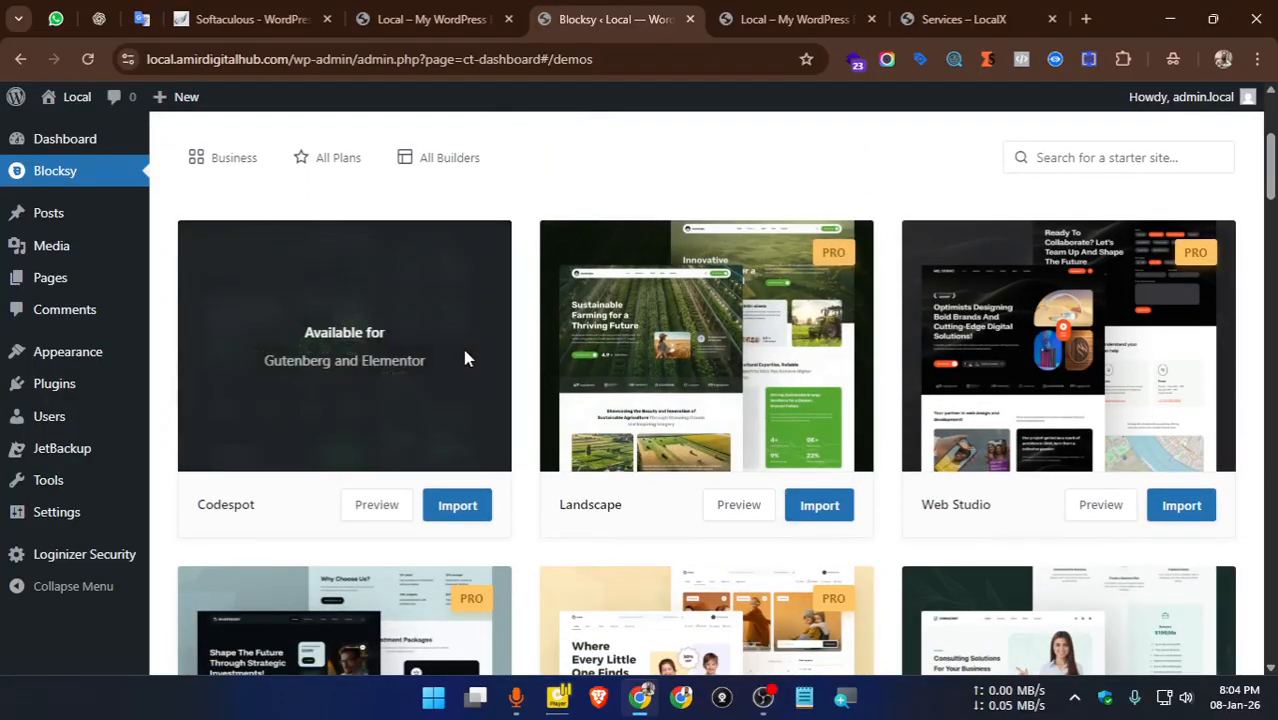
scroll(465, 358, down, 3)
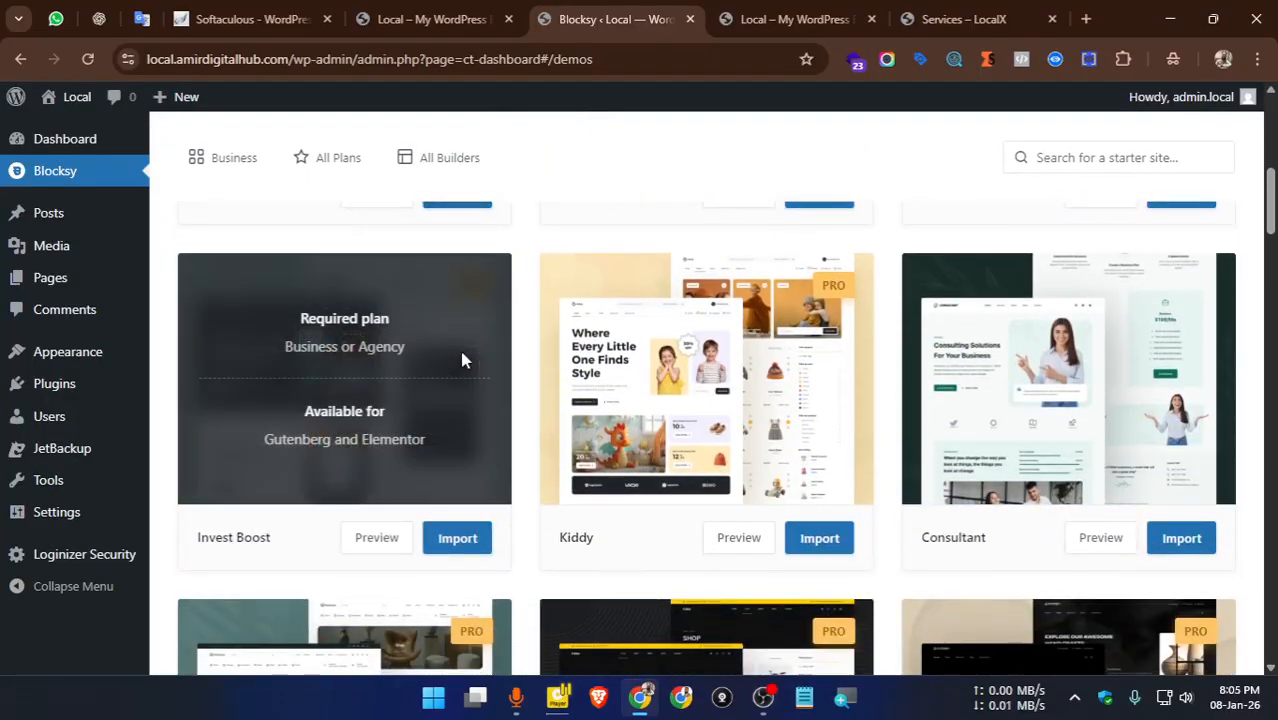
scroll(463, 342, down, 3)
scroll(446, 300, up, 8)
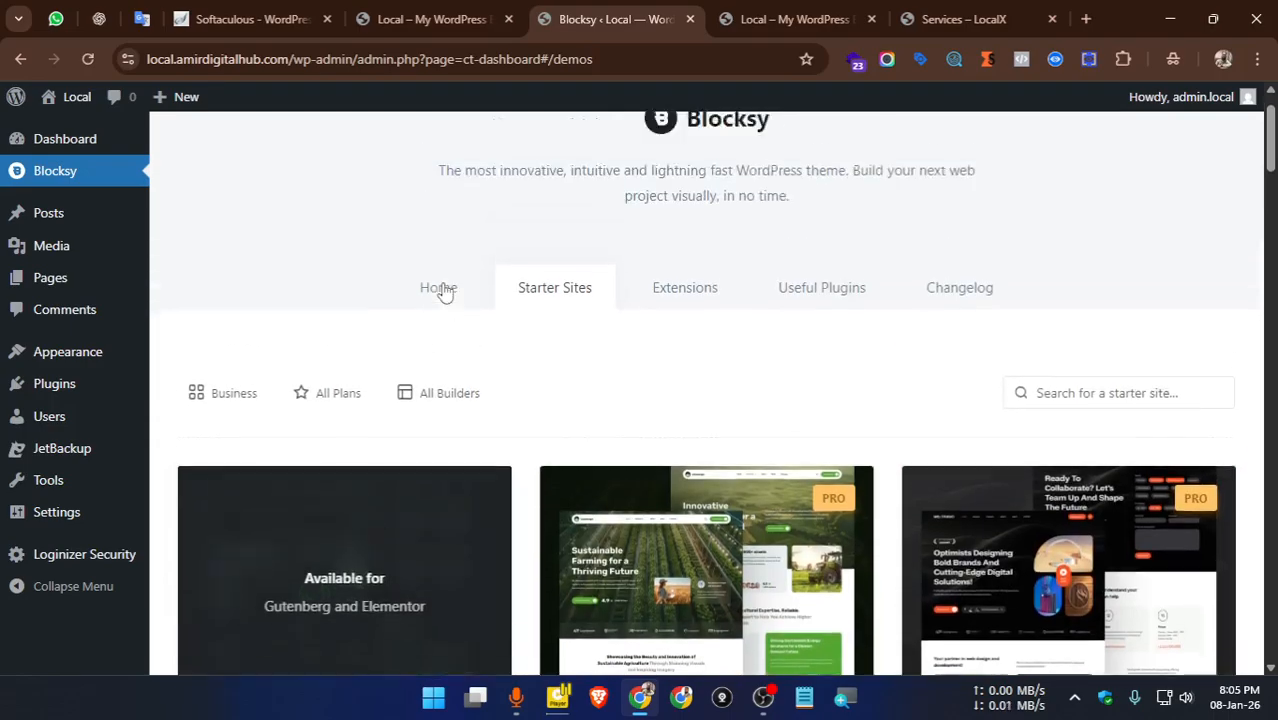
Limit the Business starter sites to the Free plan and browse the matching templates
click(334, 461)
click(316, 552)
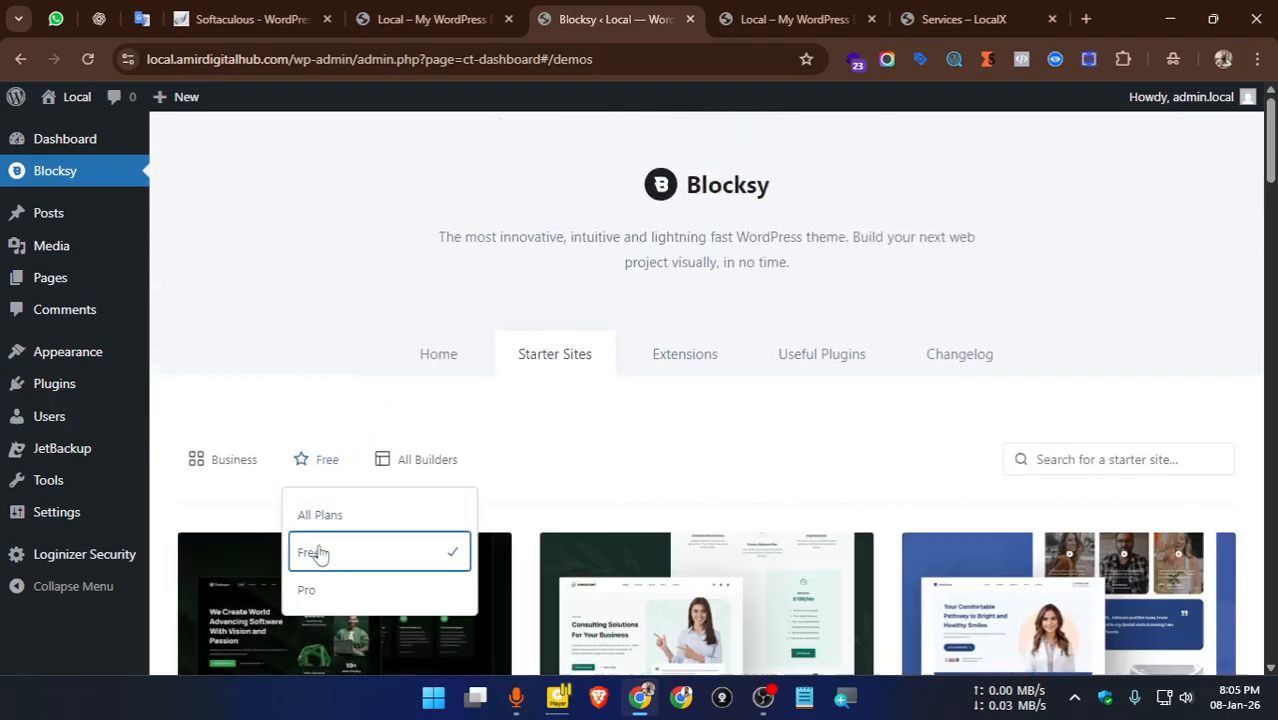
click(656, 369)
scroll(600, 340, down, 3)
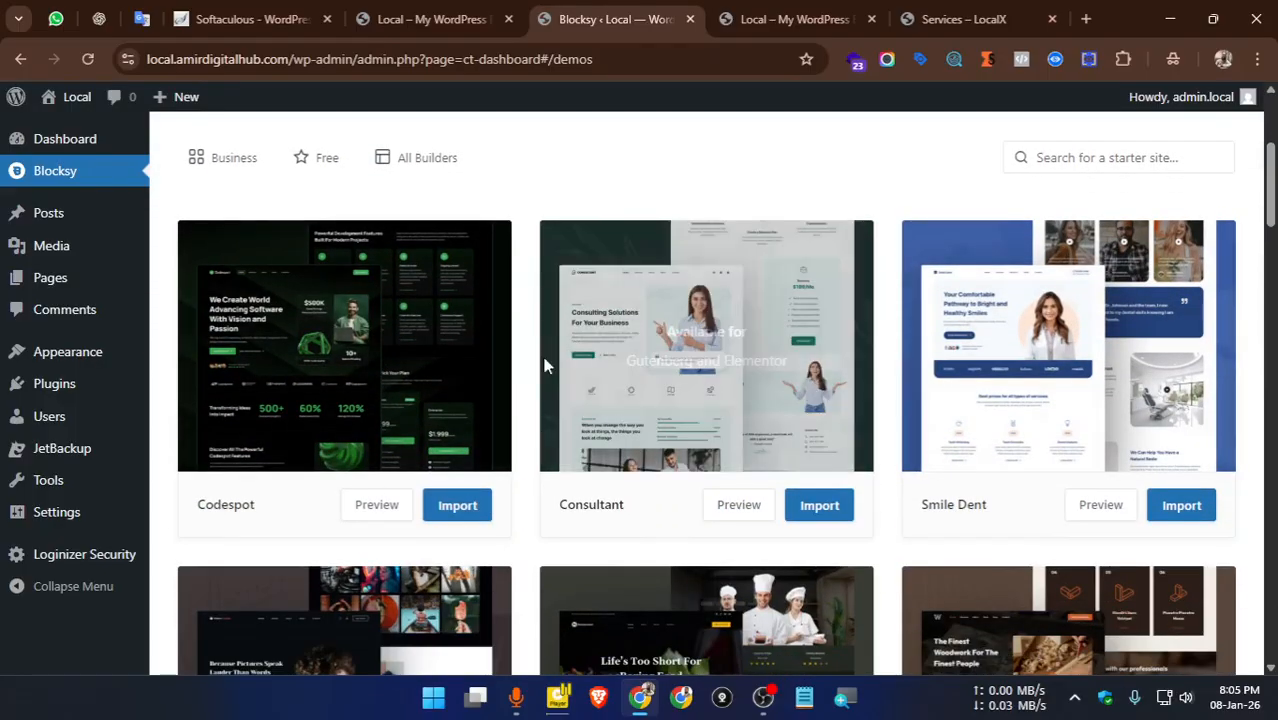
scroll(628, 322, down, 3)
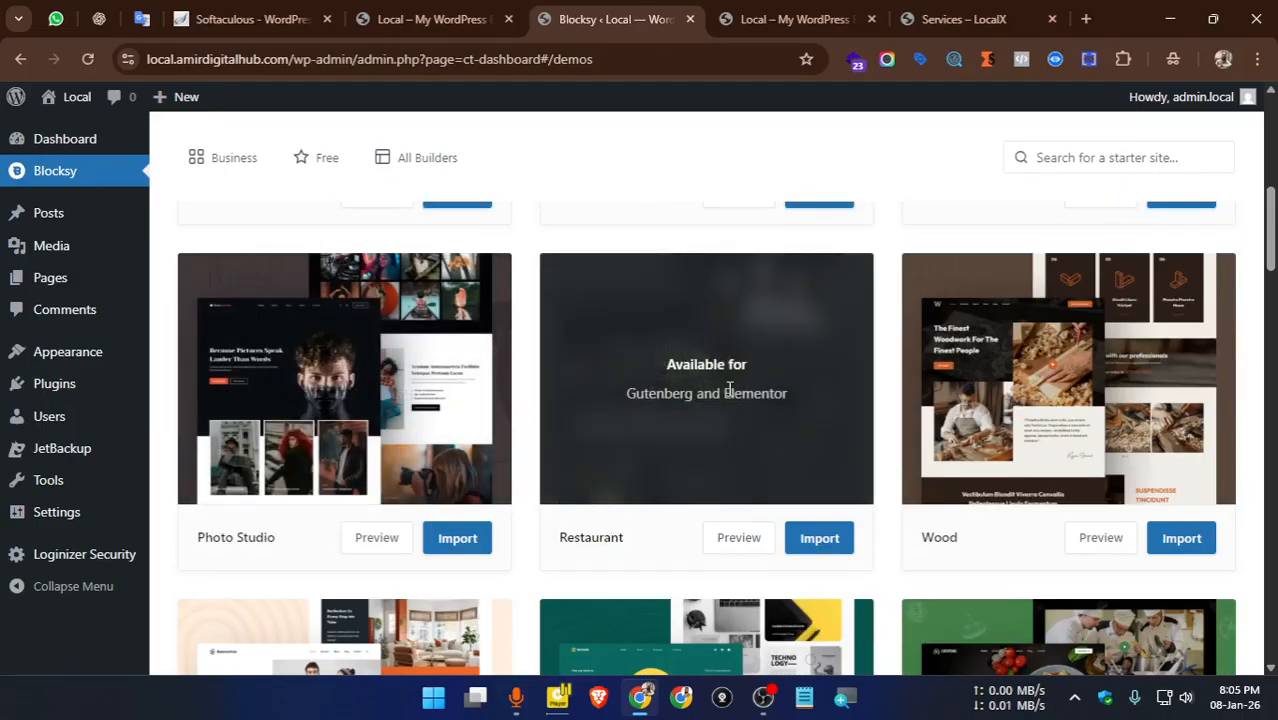
Browse the free Business starter sites down to the row with the Cleaning Service template
scroll(1044, 393, down, 3)
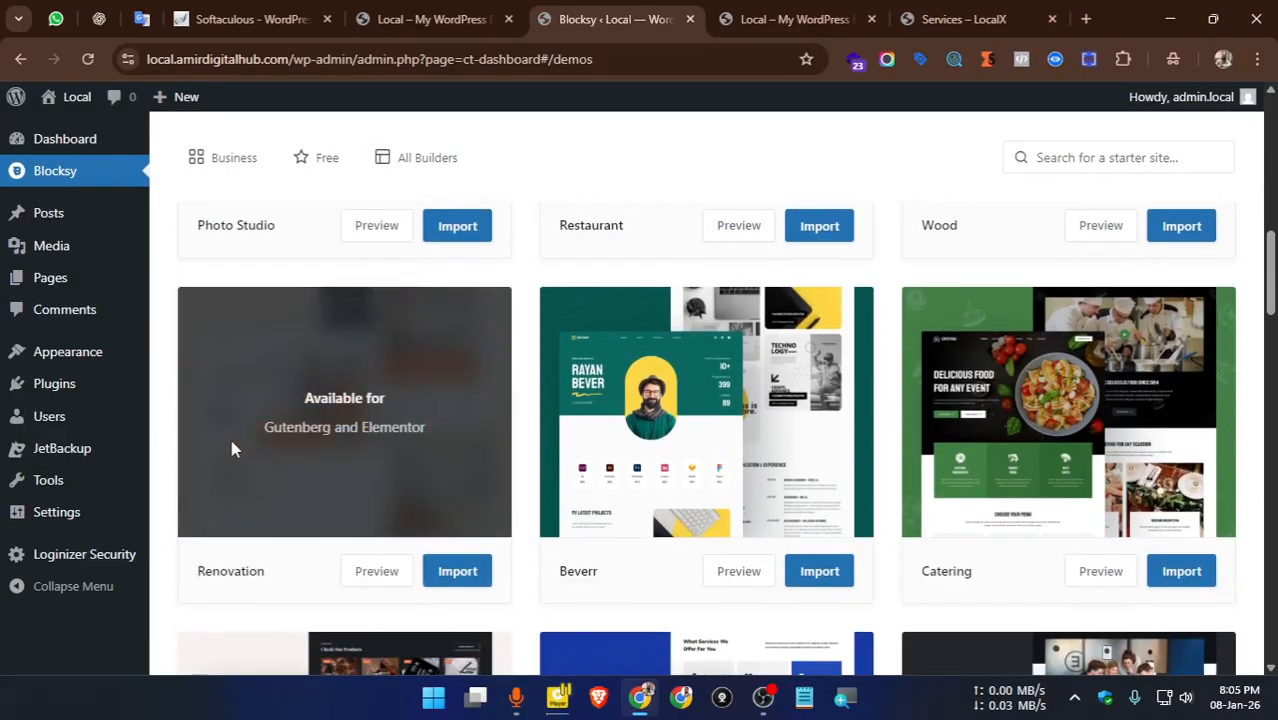
scroll(235, 440, down, 3)
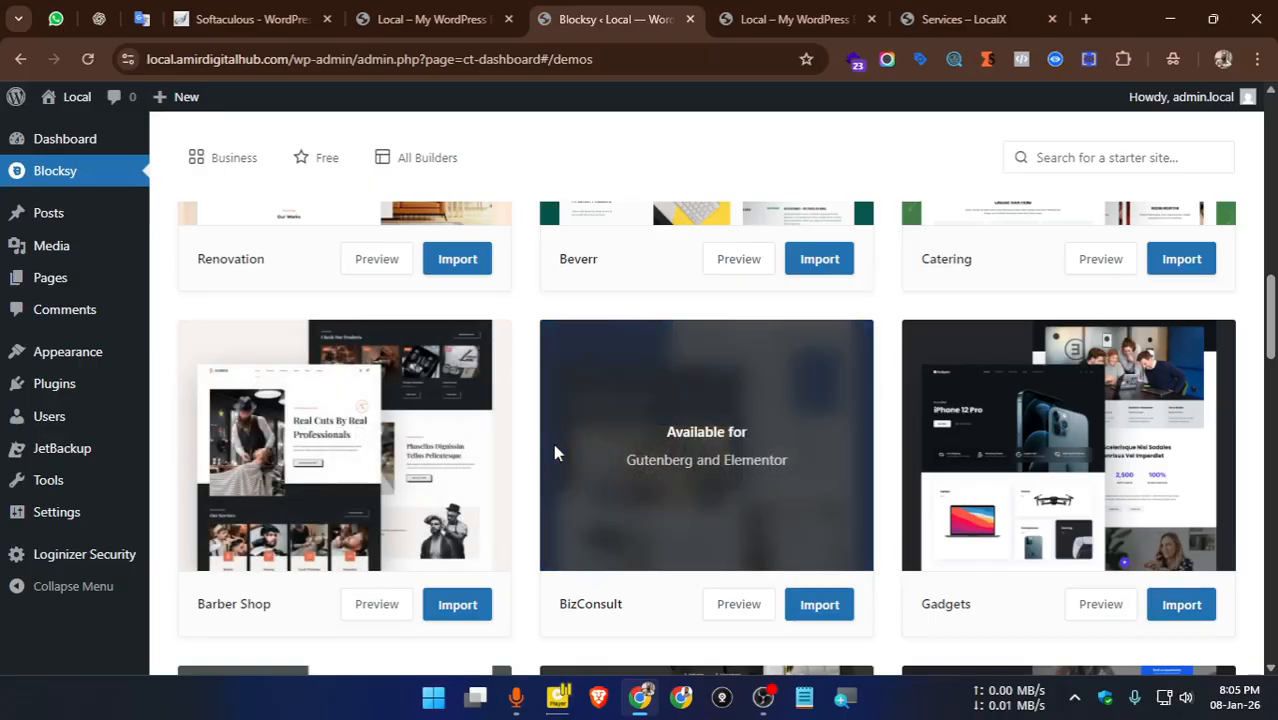
scroll(442, 371, down, 3)
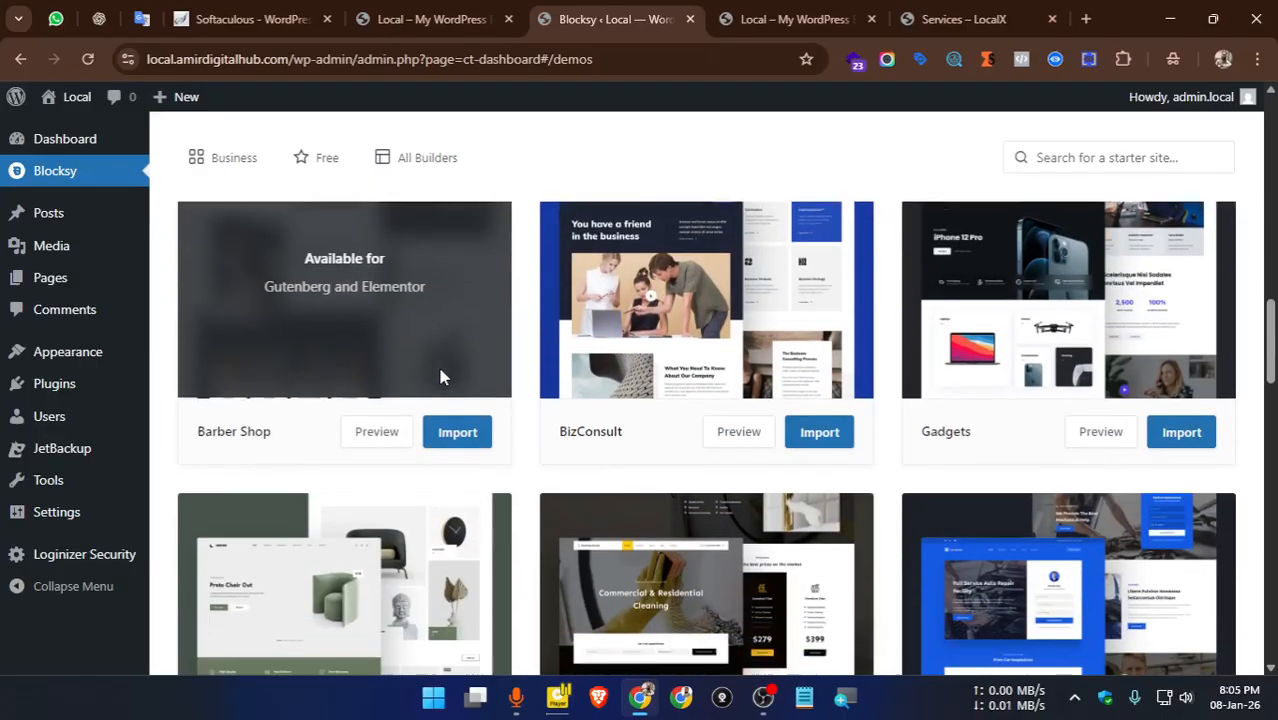
scroll(1030, 433, up, 3)
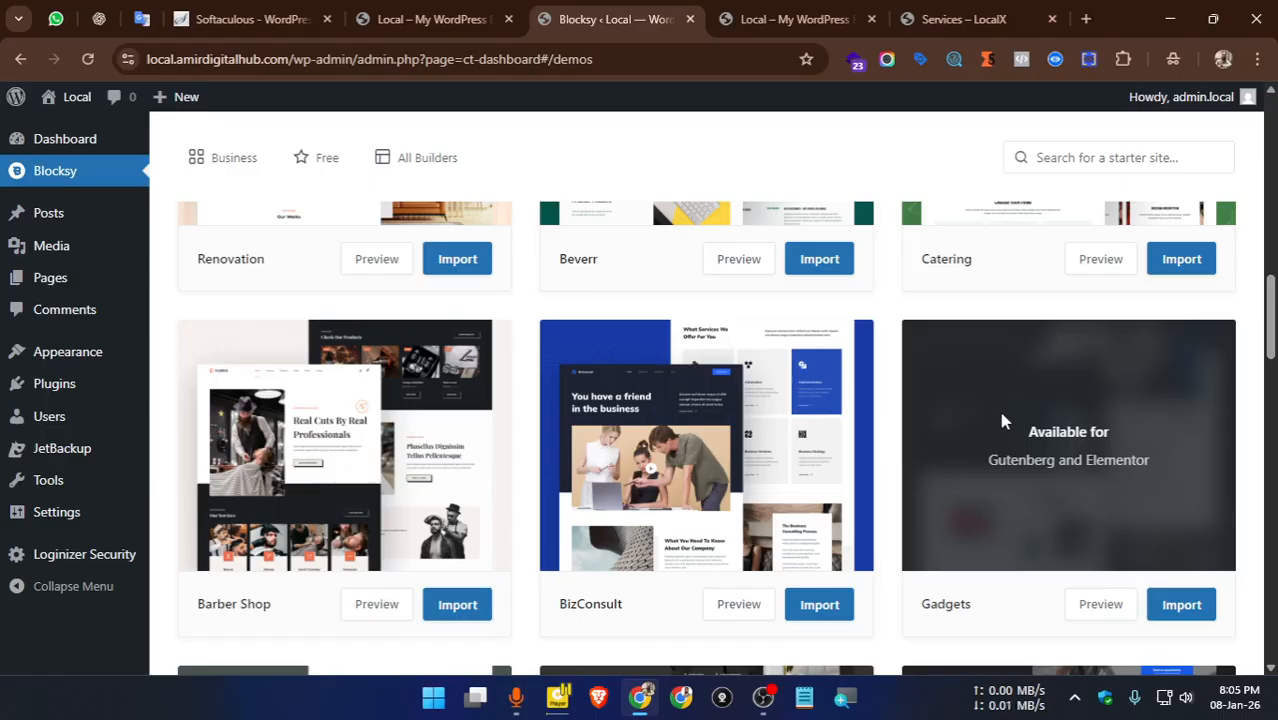
scroll(564, 368, down, 5)
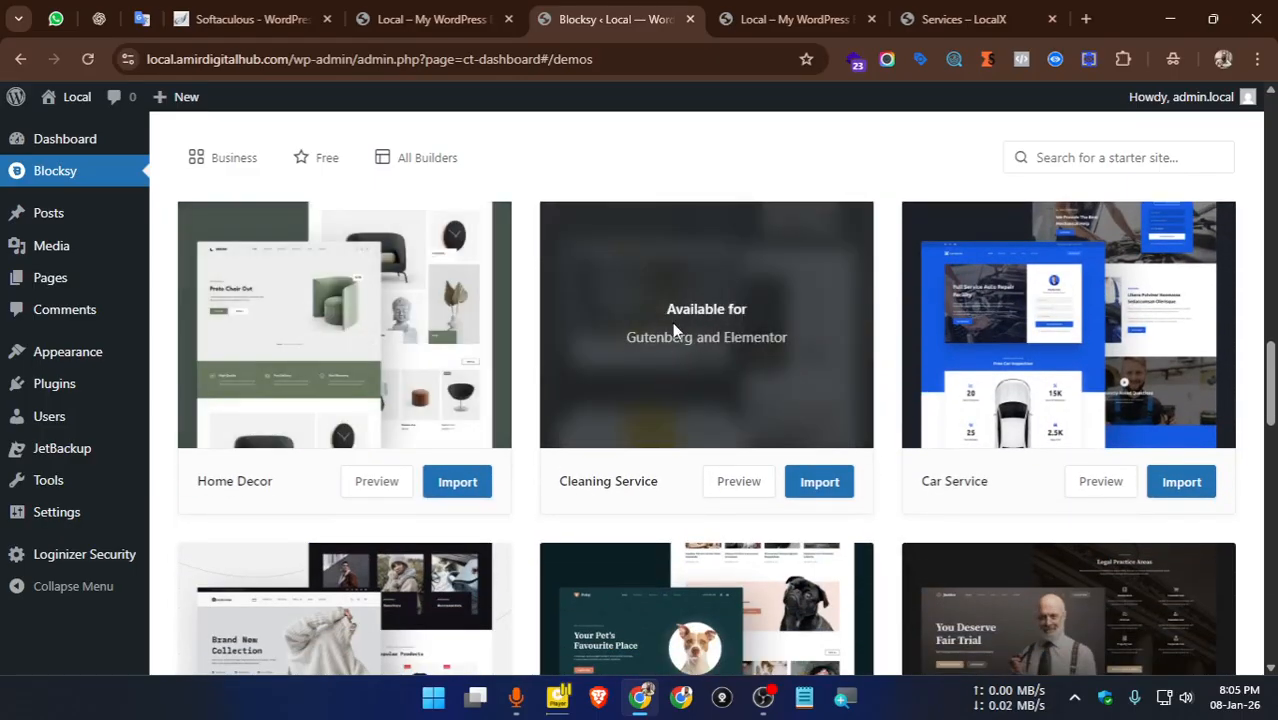
Compare the Cleaning Service template with the finished LocalX services page, then return to the starter sites
click(920, 18)
scroll(602, 322, up, 5)
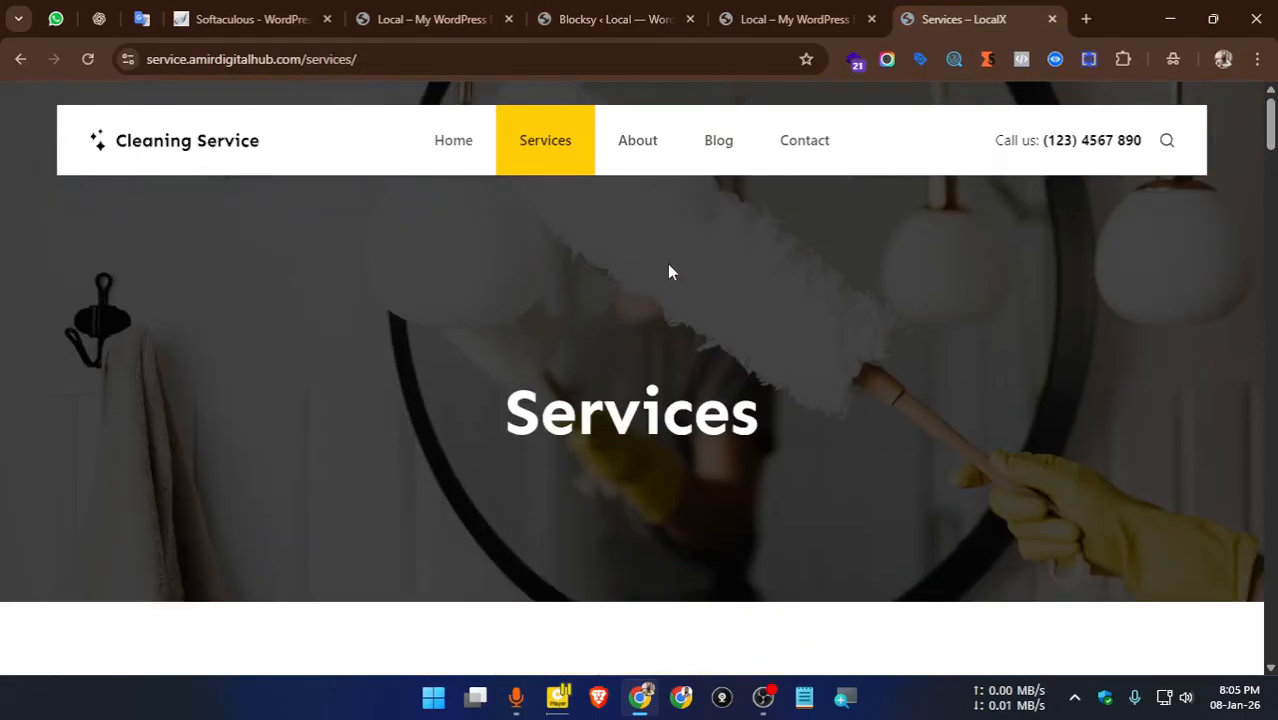
click(575, 20)
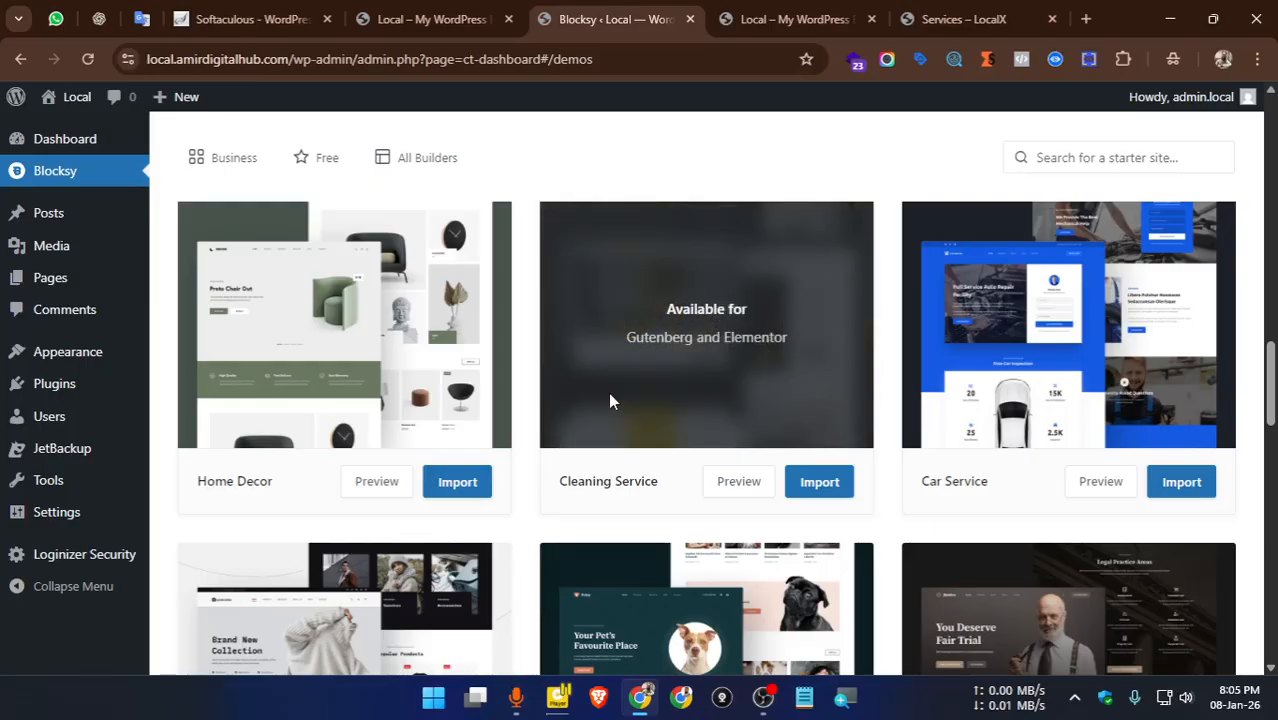
Look through the remaining free Business starter sites to the end of the list and return to Car Service
scroll(608, 395, down, 2)
scroll(510, 380, down, 2)
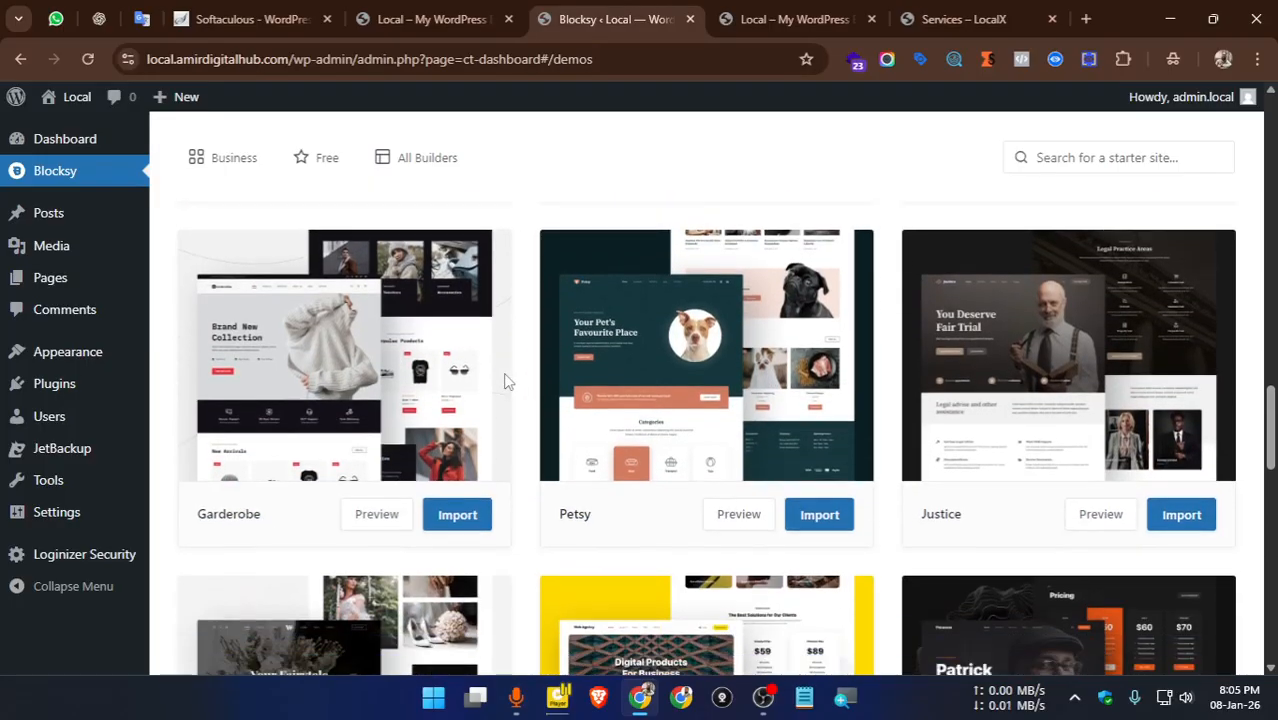
scroll(508, 381, up, 5)
scroll(508, 381, down, 4)
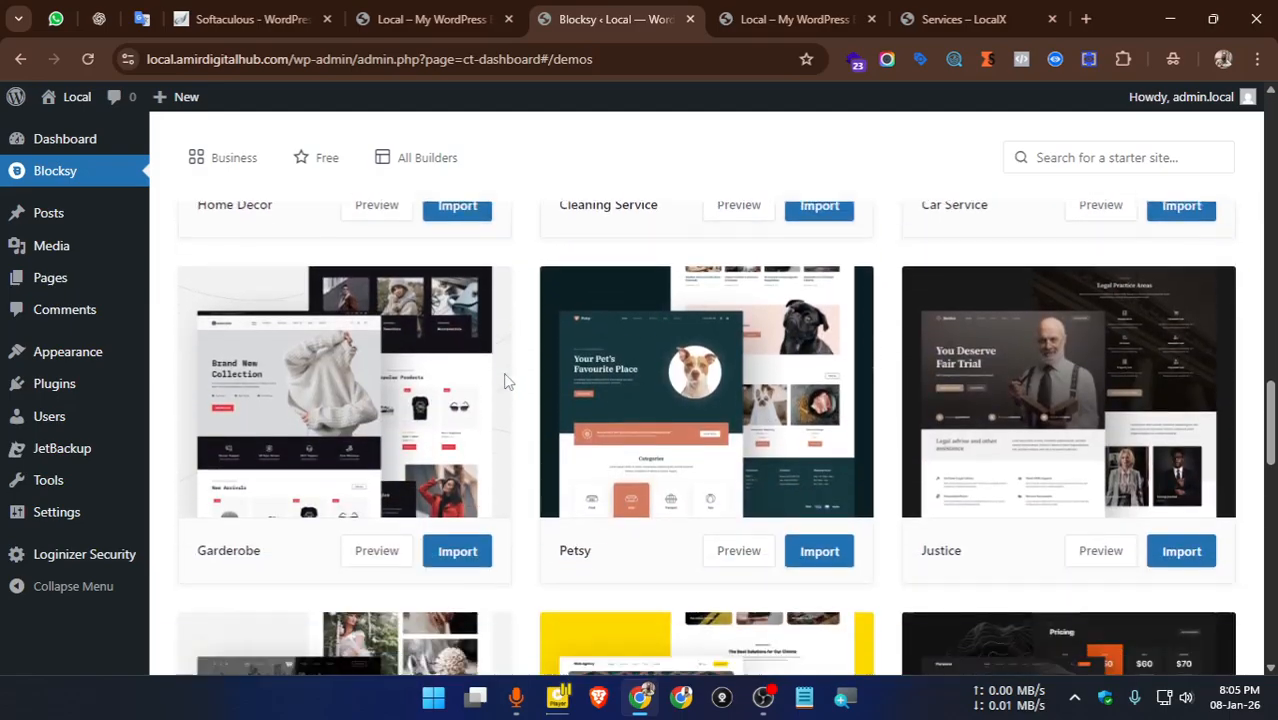
scroll(526, 381, down, 3)
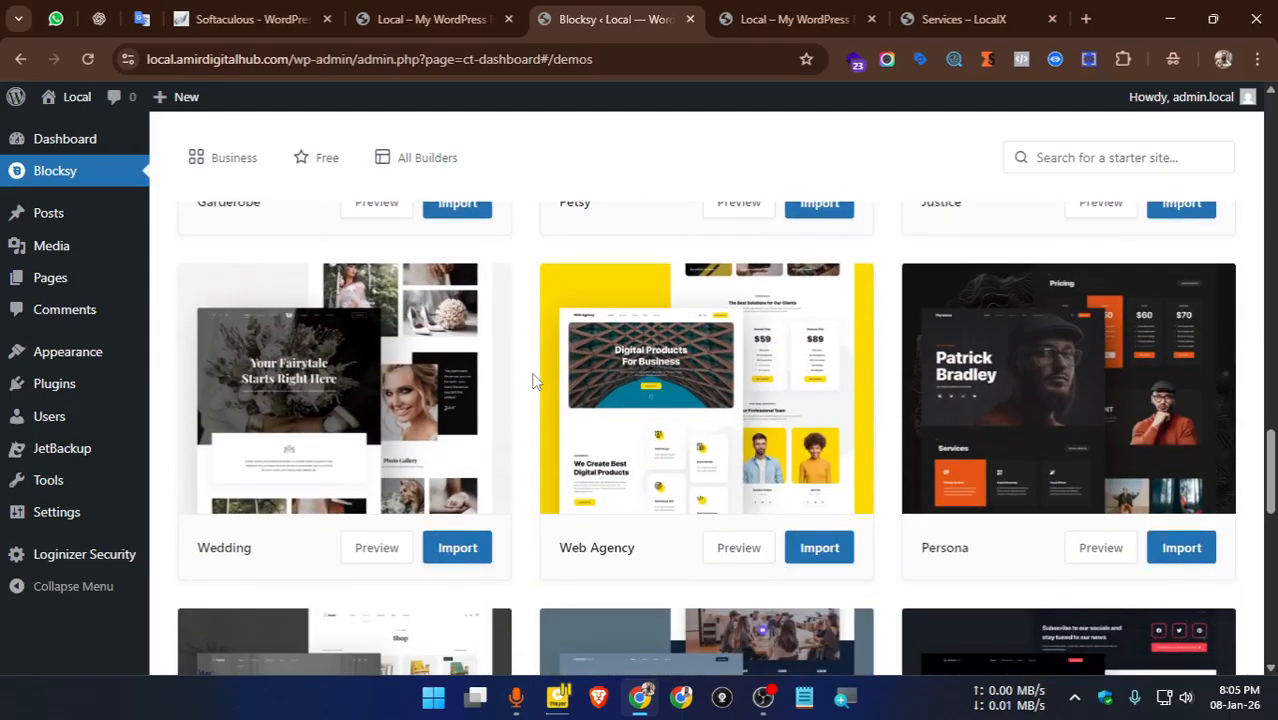
scroll(533, 381, down, 5)
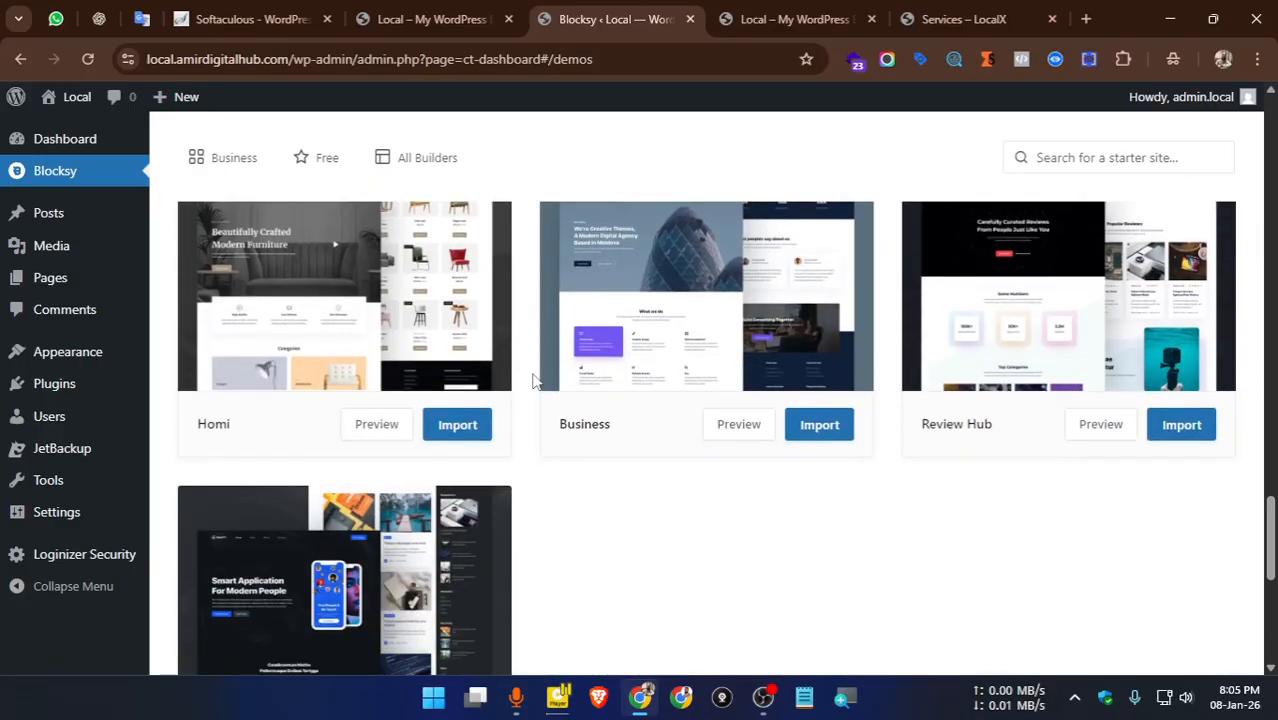
scroll(533, 381, down, 1)
scroll(533, 381, up, 3)
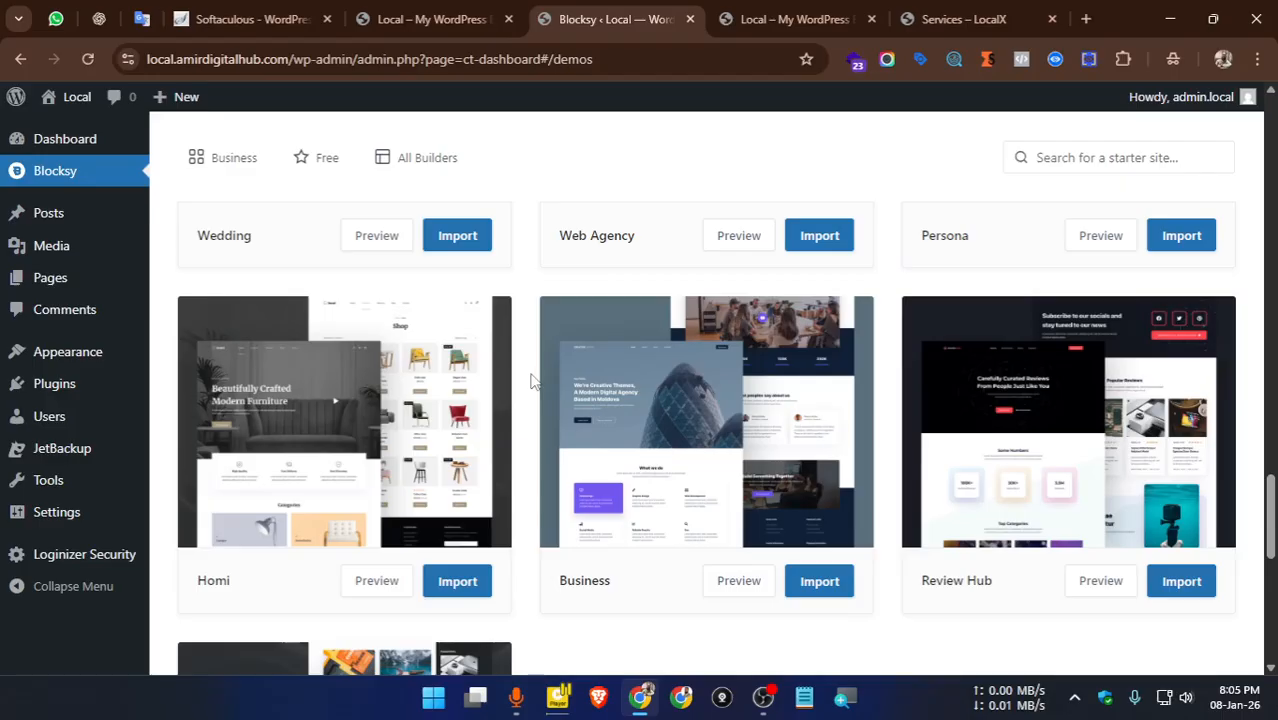
scroll(533, 381, up, 3)
scroll(533, 381, up, 3)
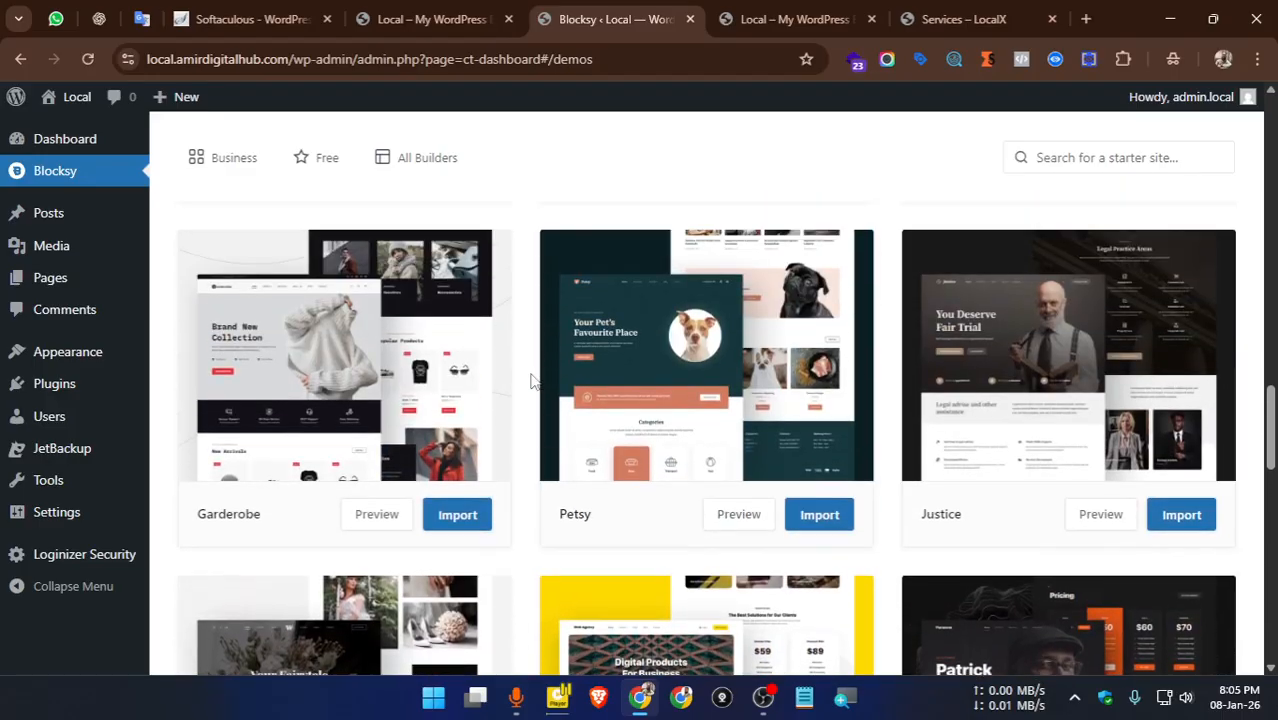
scroll(533, 381, up, 3)
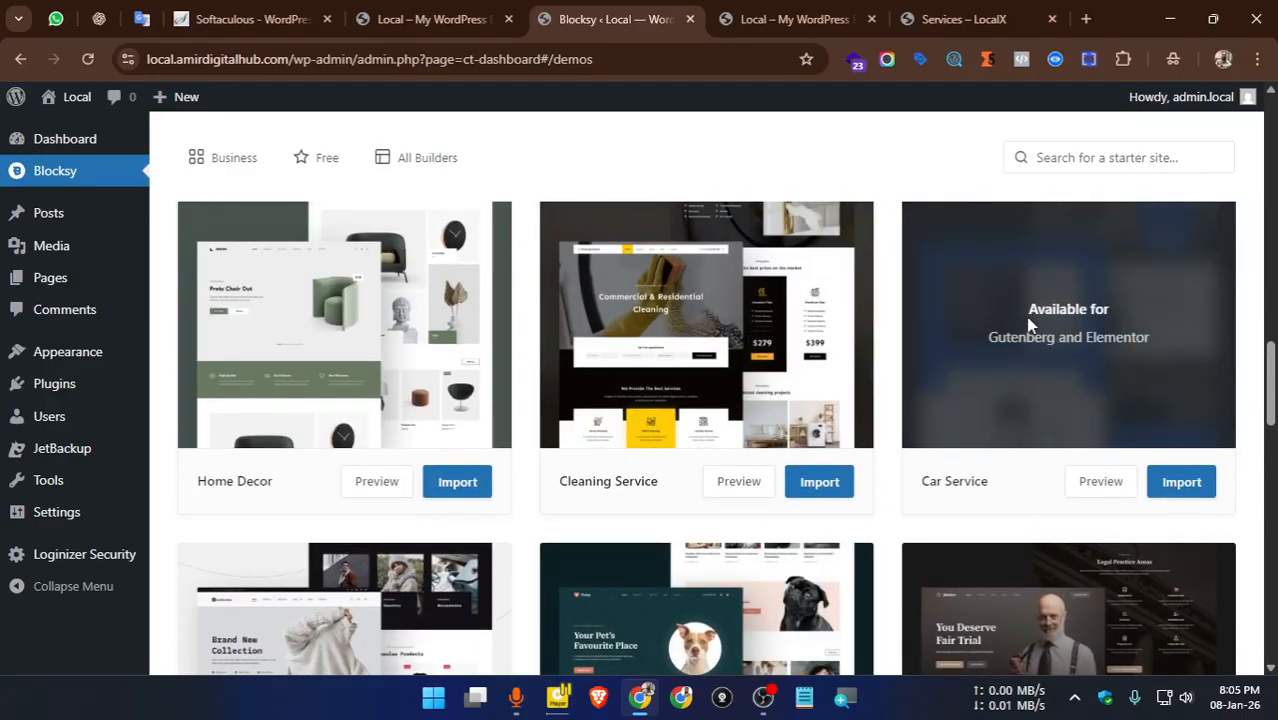
Preview the Car Service starter site, review its homepage sections, and return to the starter sites list
click(1099, 482)
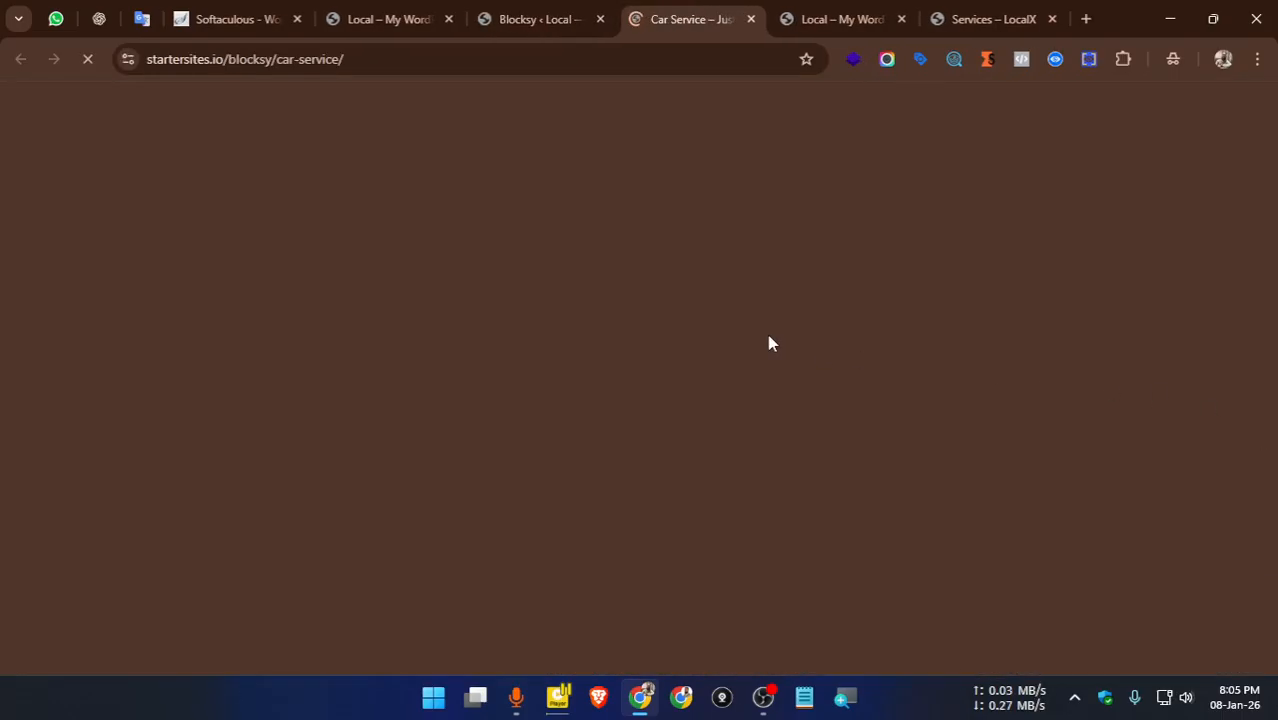
scroll(558, 276, down, 5)
scroll(558, 276, down, 15)
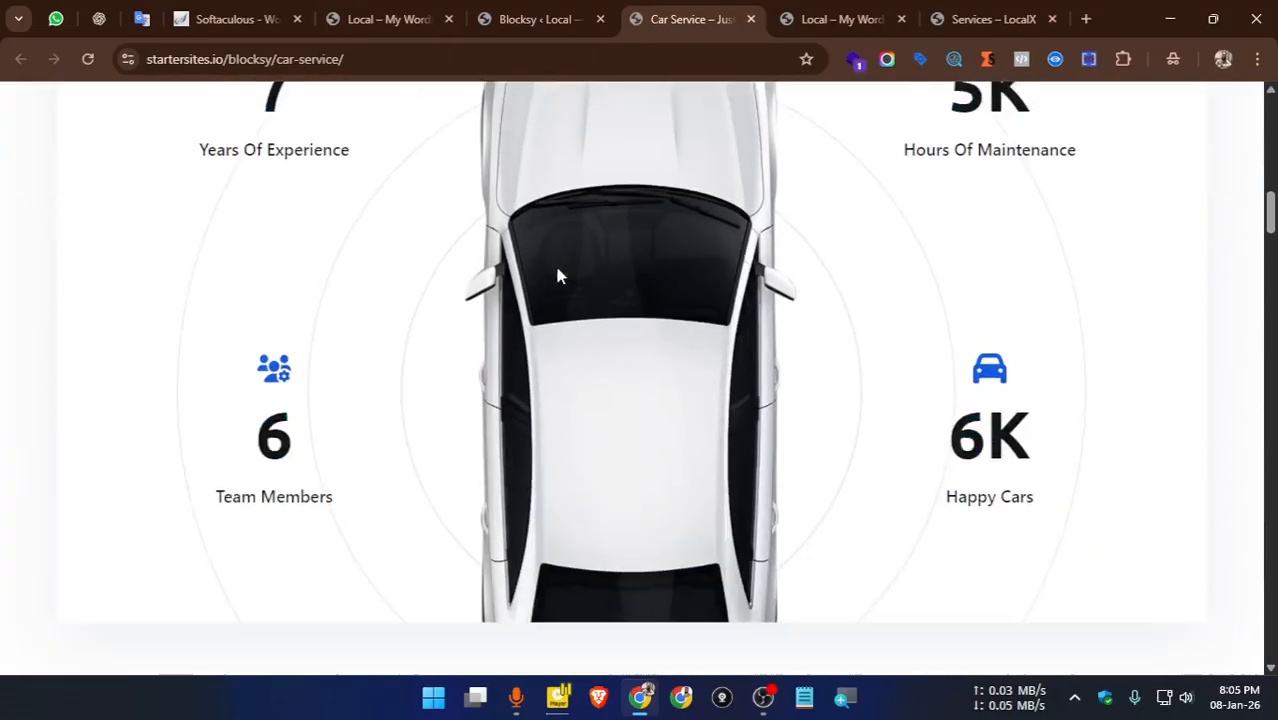
scroll(557, 276, down, 20)
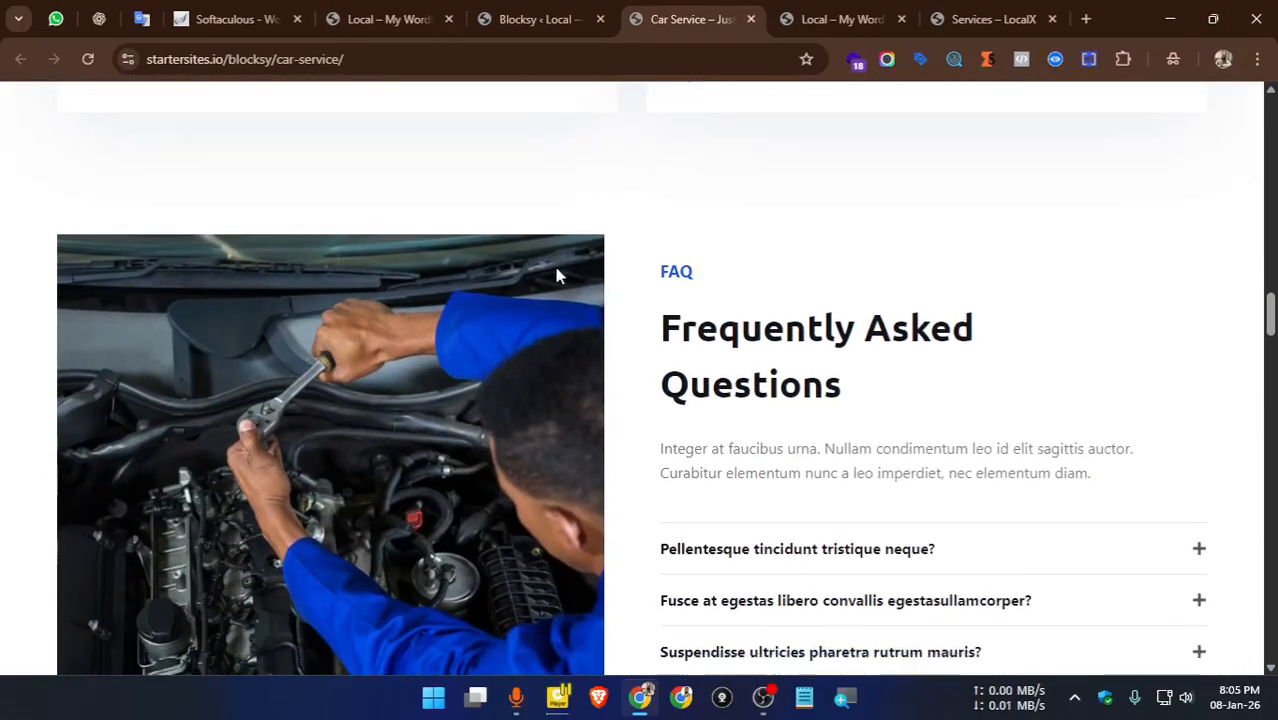
scroll(555, 267, up, 10)
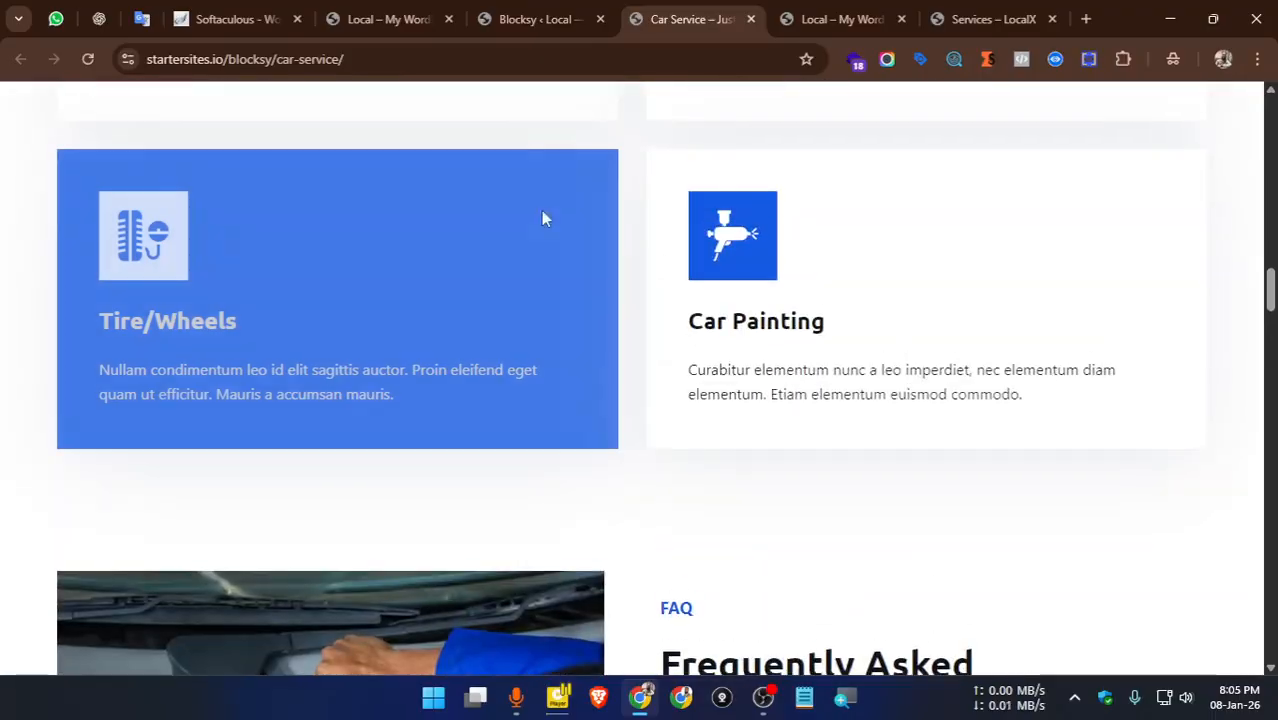
click(508, 19)
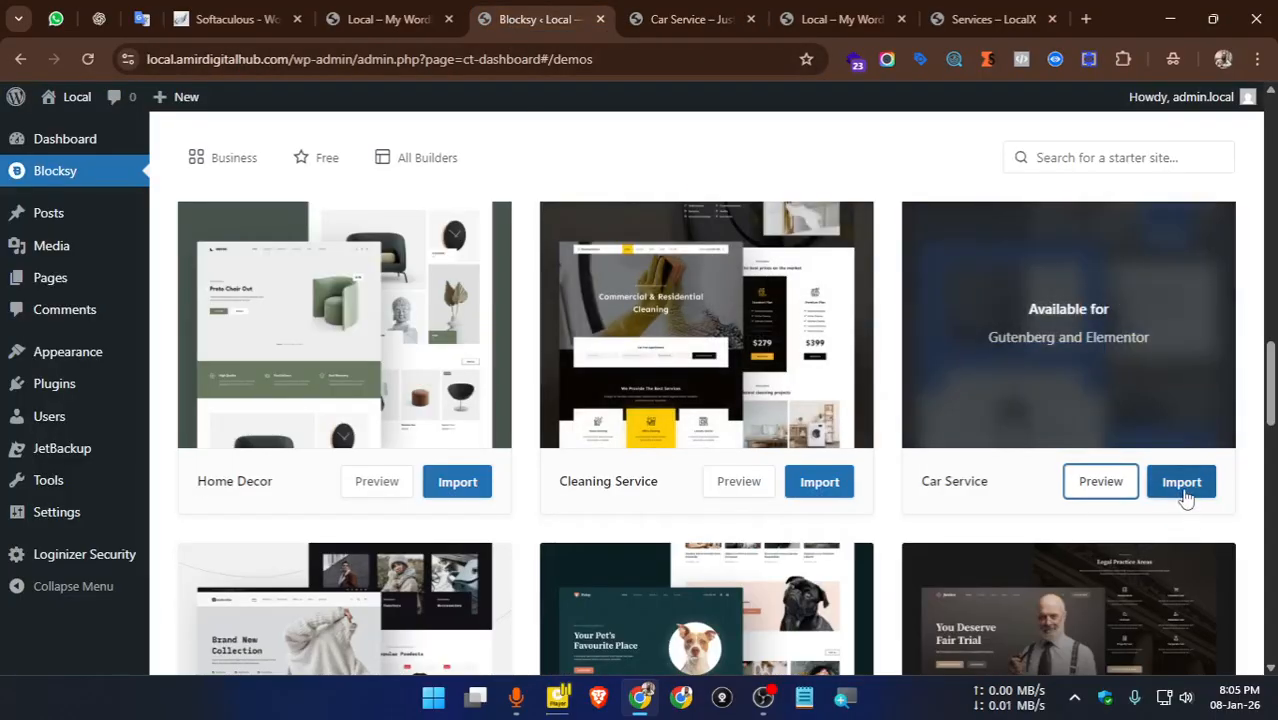
Import the Car Service starter site with Elementor, including options, widgets, content, a clean install and the Elementor, WPForms and HubSpot plugins
click(1183, 486)
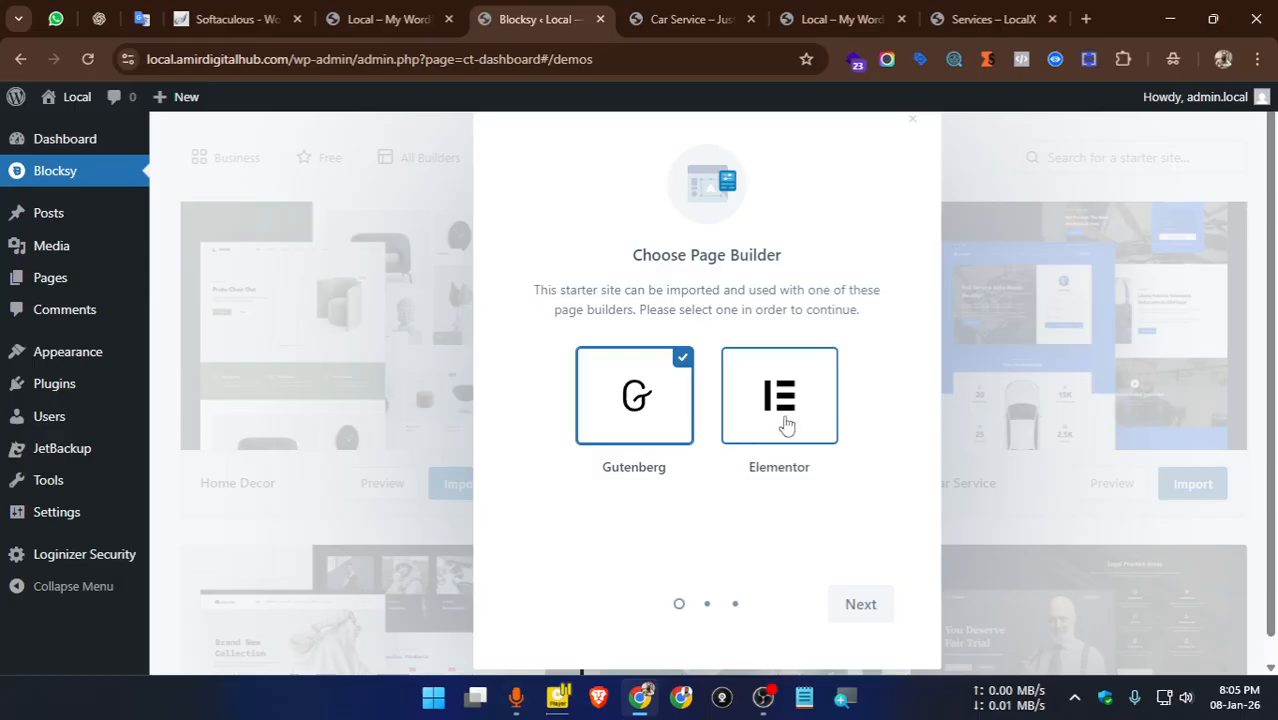
click(798, 412)
click(861, 606)
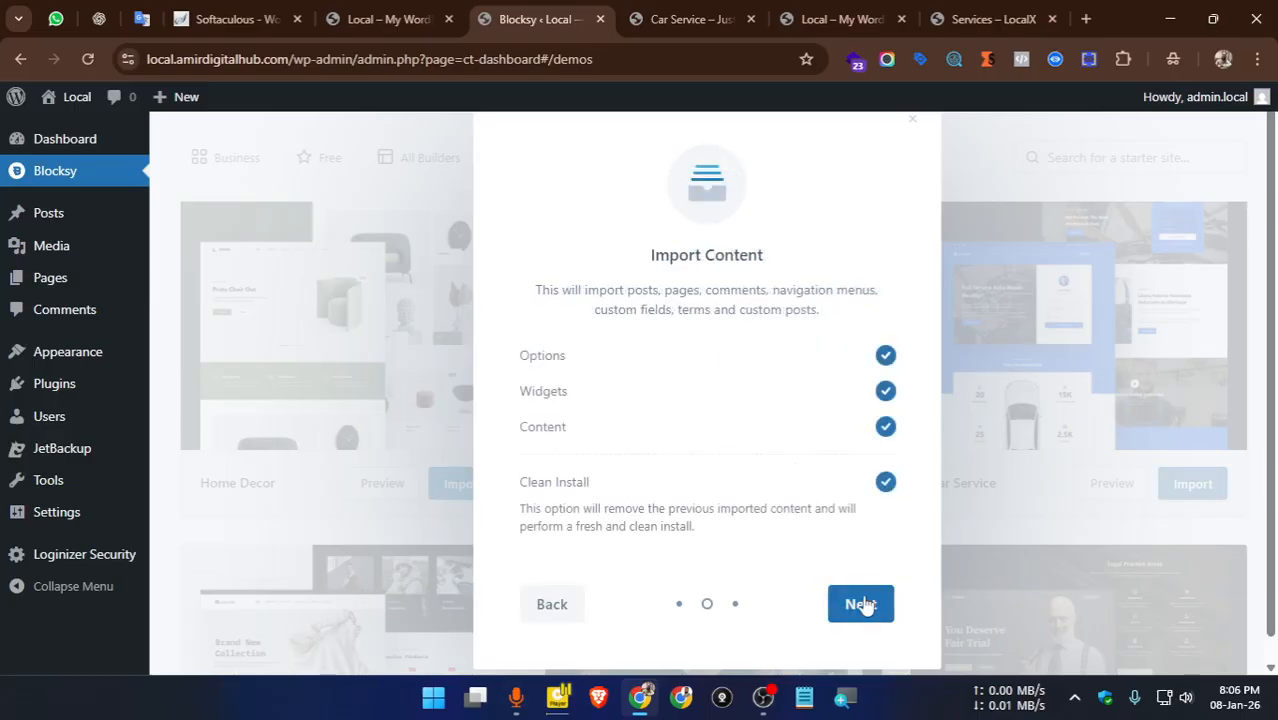
click(872, 579)
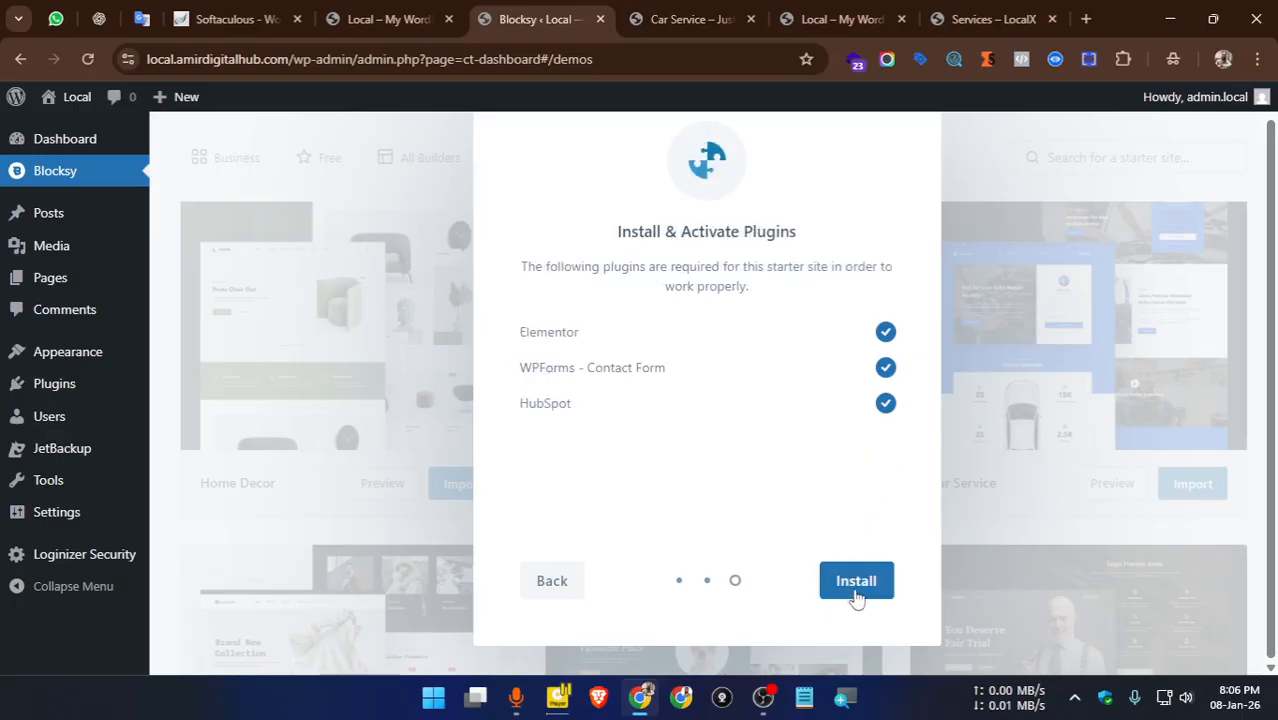
click(852, 586)
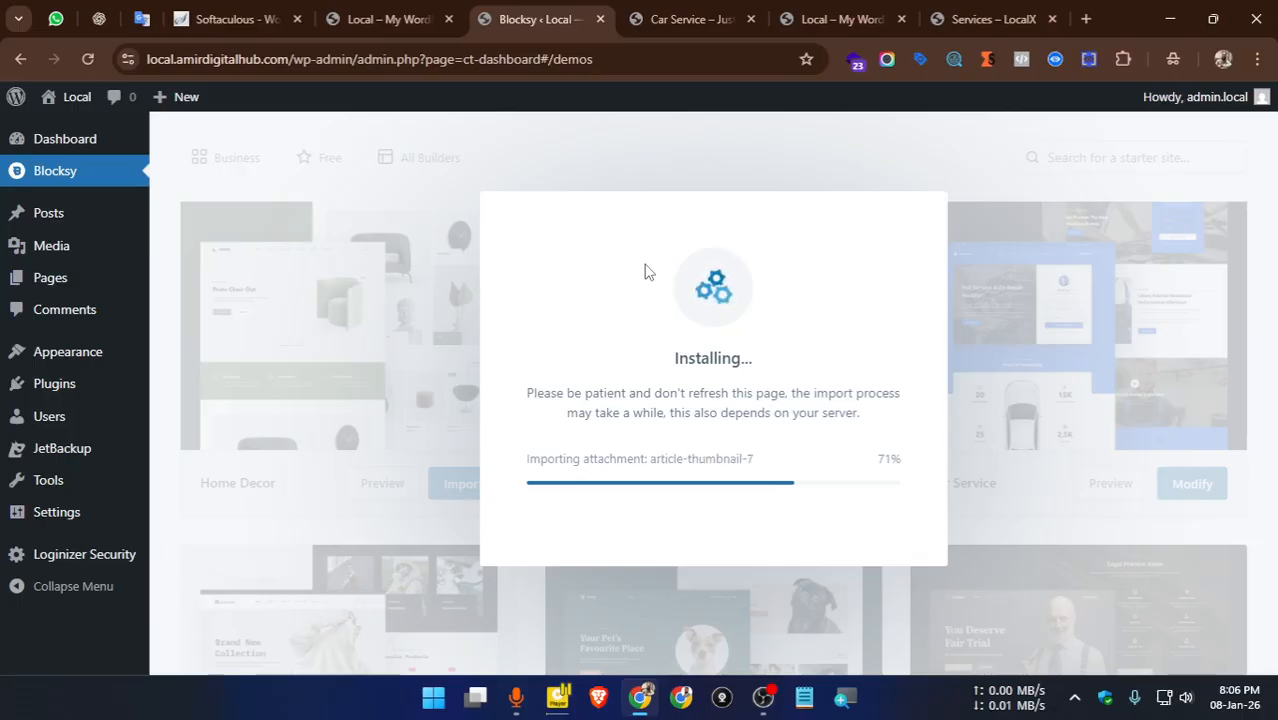
Review the service cards on the LocalX services page during the import, then return to the Blocksy import
click(985, 19)
scroll(470, 345, down, 5)
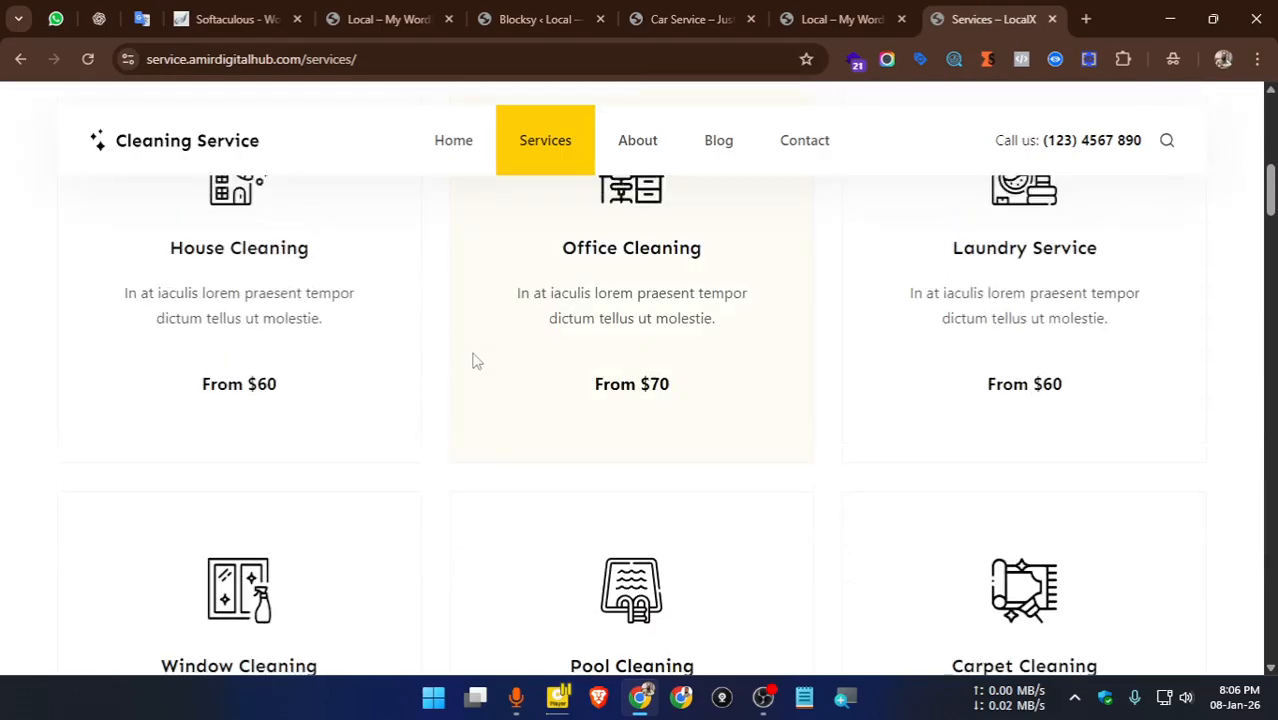
scroll(474, 360, up, 5)
scroll(474, 361, down, 8)
scroll(471, 362, up, 3)
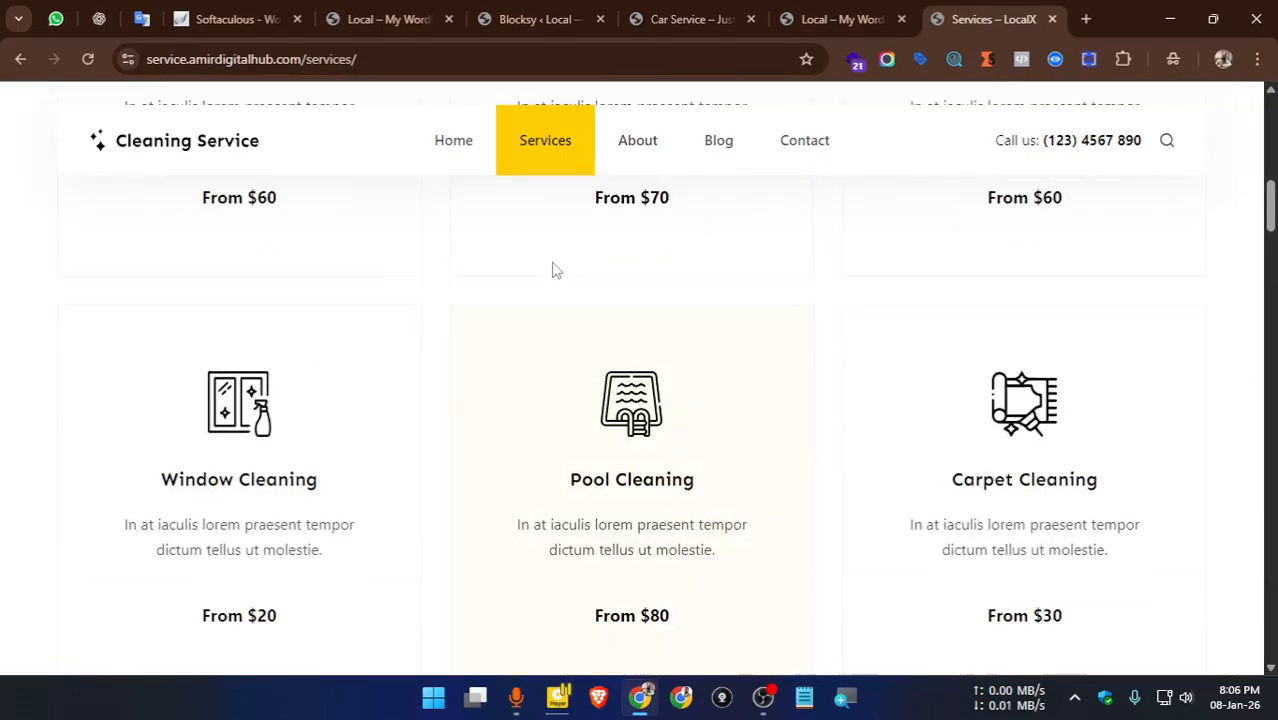
click(535, 19)
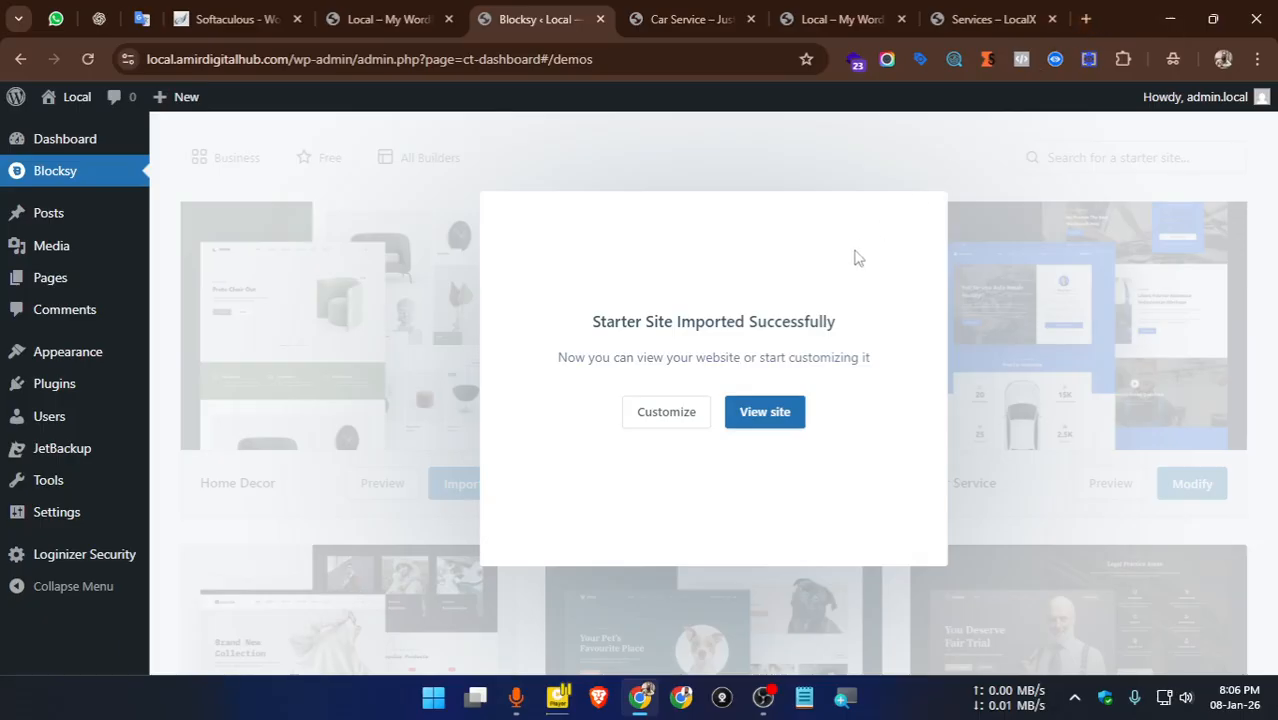
View the imported Car Service site and examine its homepage from the header down to the footer
click(756, 423)
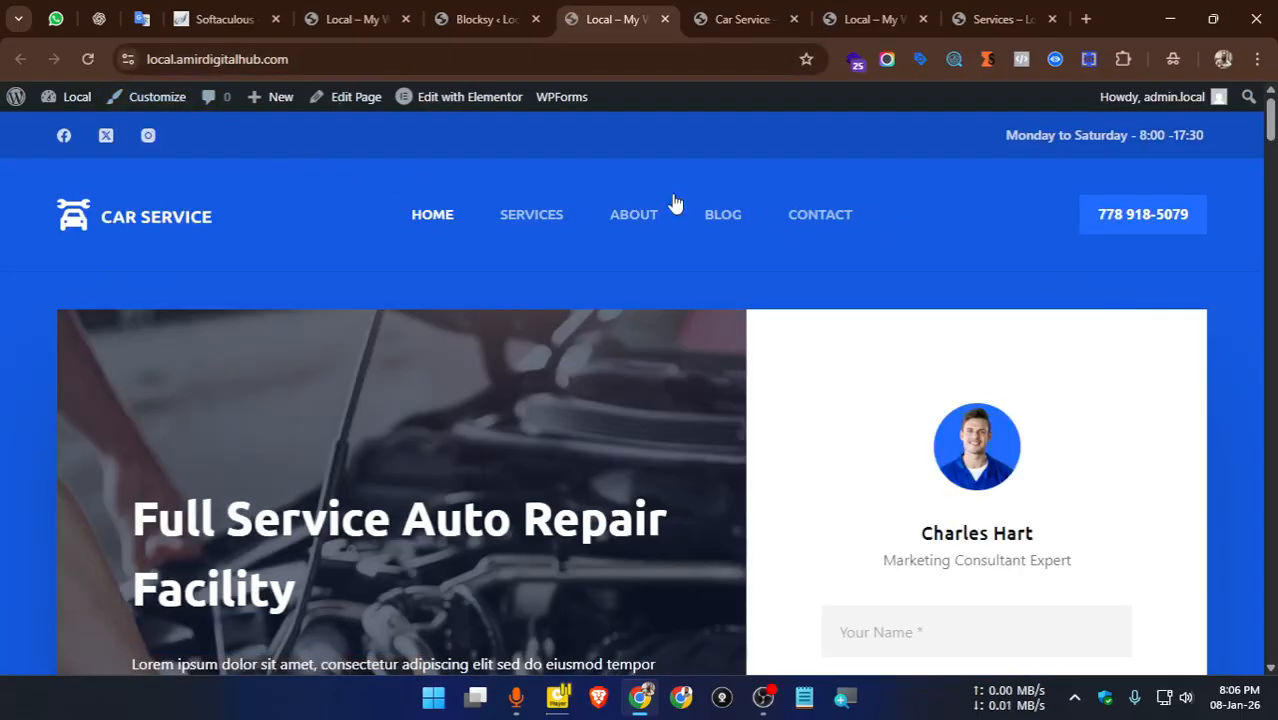
scroll(482, 160, down, 3)
scroll(480, 160, up, 3)
scroll(479, 160, down, 10)
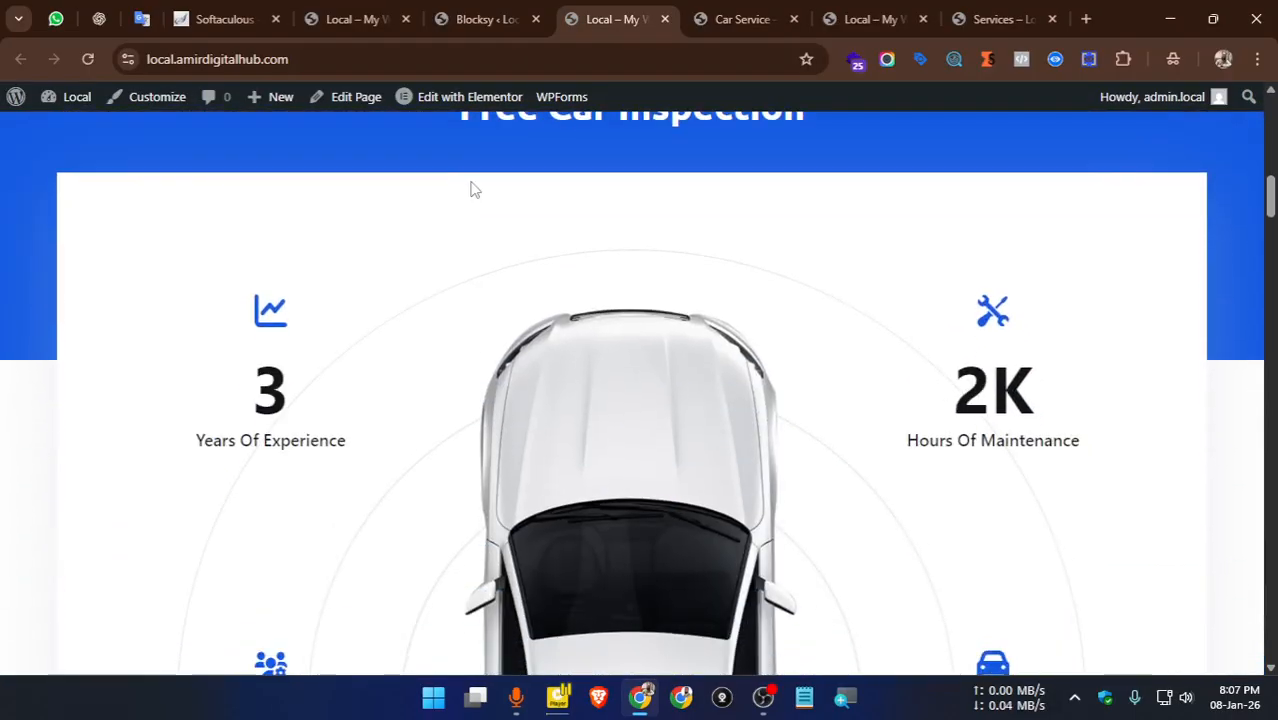
scroll(475, 190, down, 8)
scroll(472, 192, down, 20)
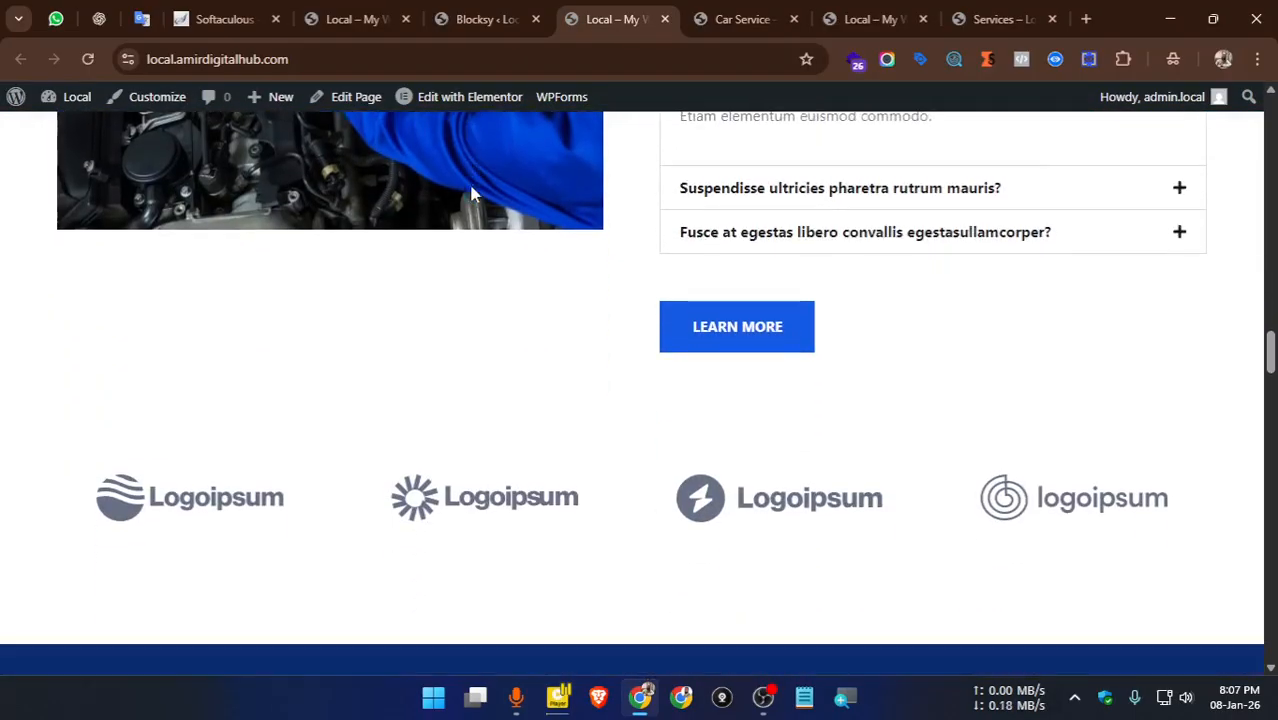
scroll(466, 208, down, 15)
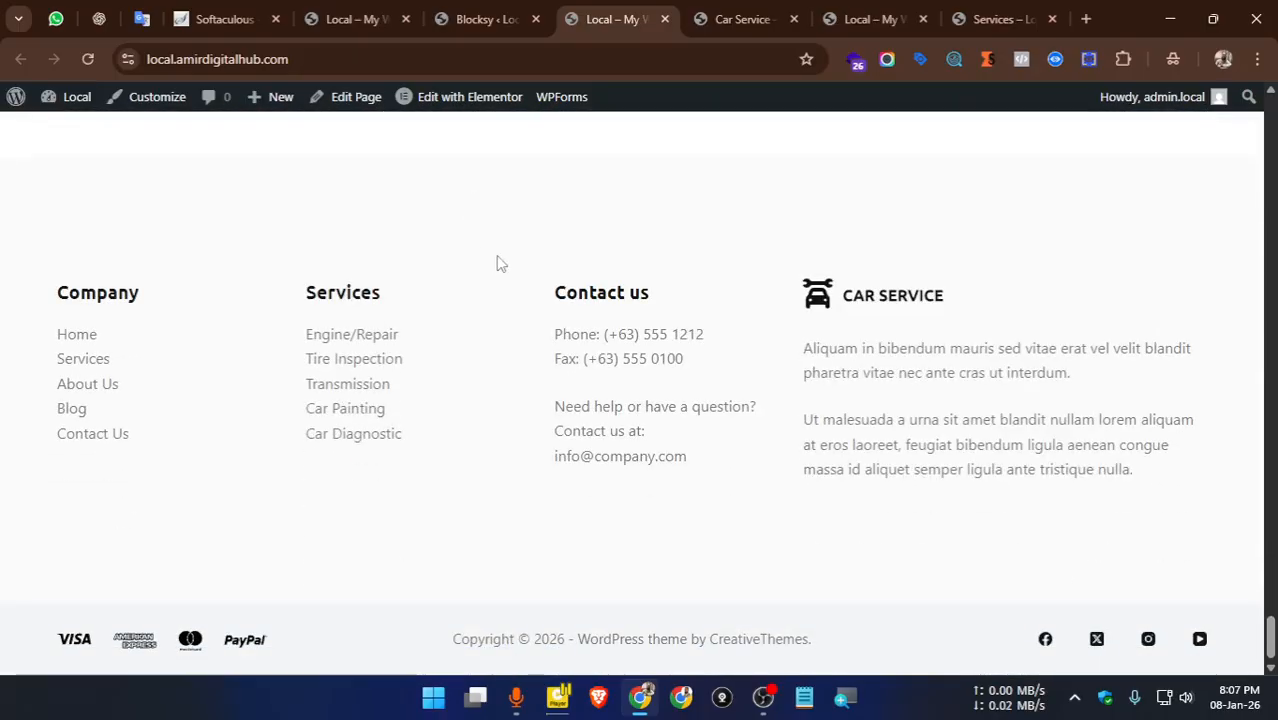
scroll(499, 263, up, 20)
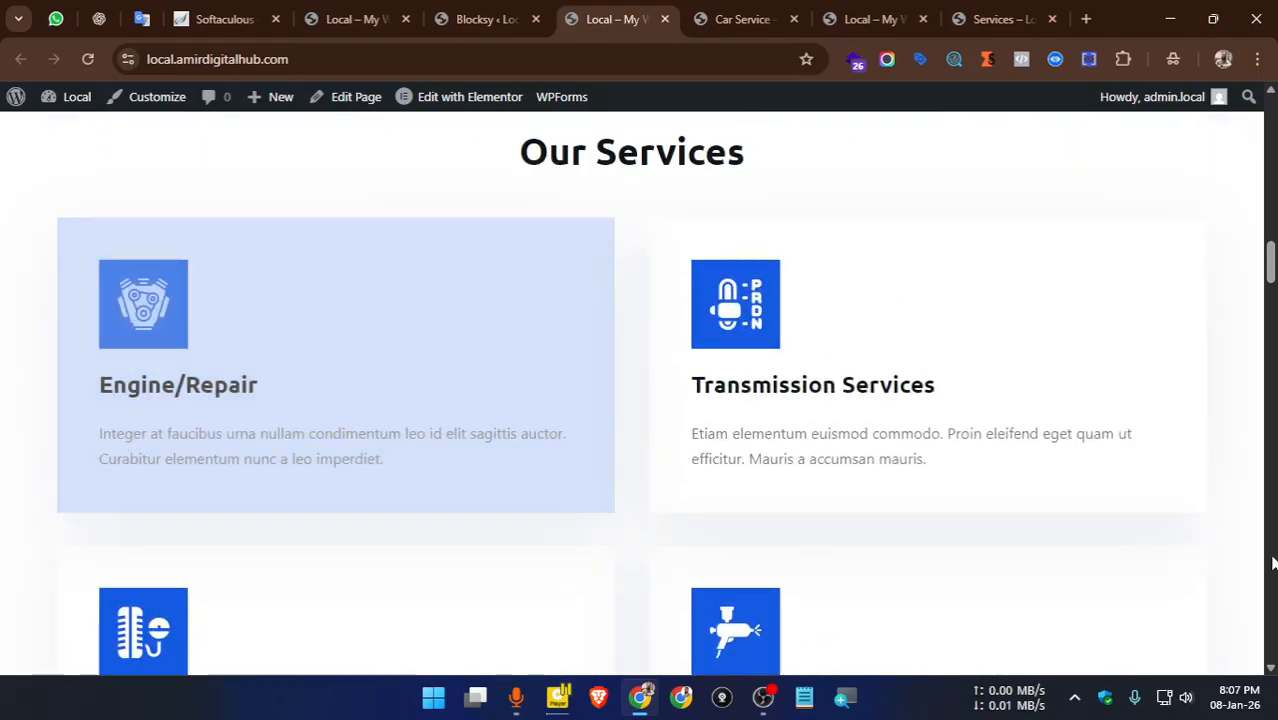
scroll(1140, 588, up, 10)
scroll(673, 268, up, 10)
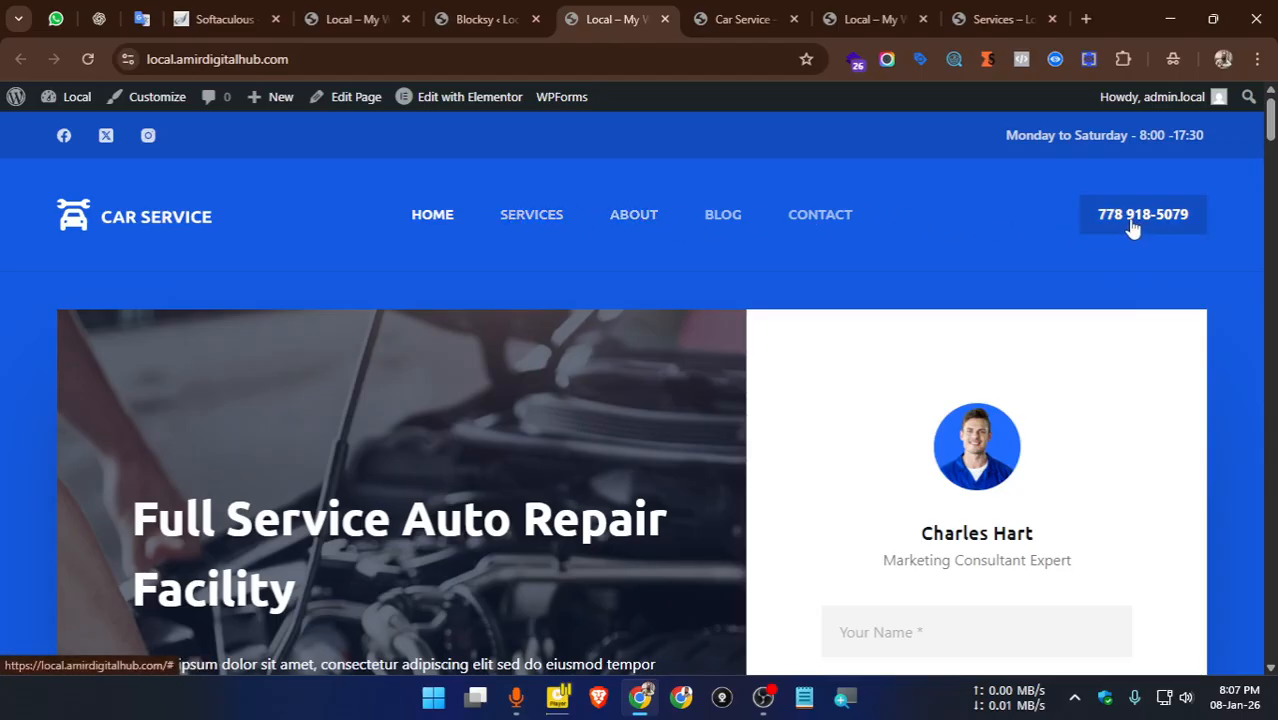
Review the imported homepage again from the hero section through the FAQ to the newsletter signup
scroll(613, 265, down, 3)
scroll(560, 258, up, 3)
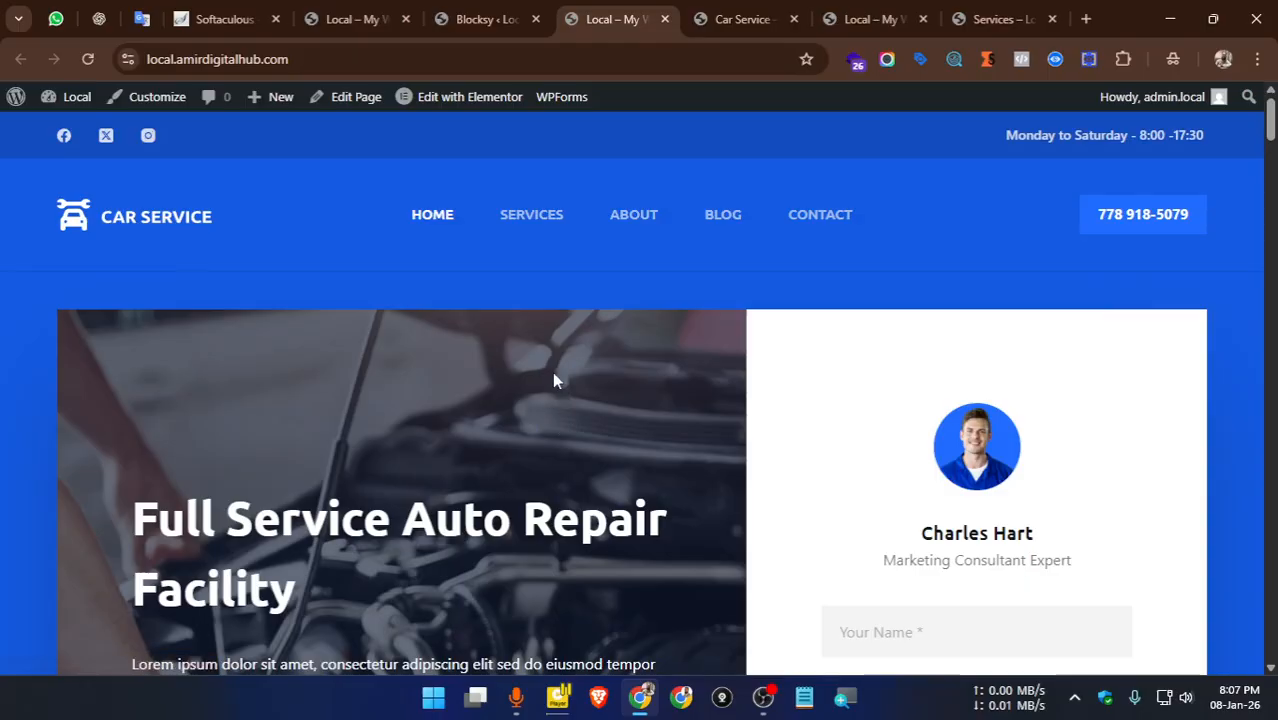
scroll(550, 317, down, 10)
scroll(580, 330, down, 8)
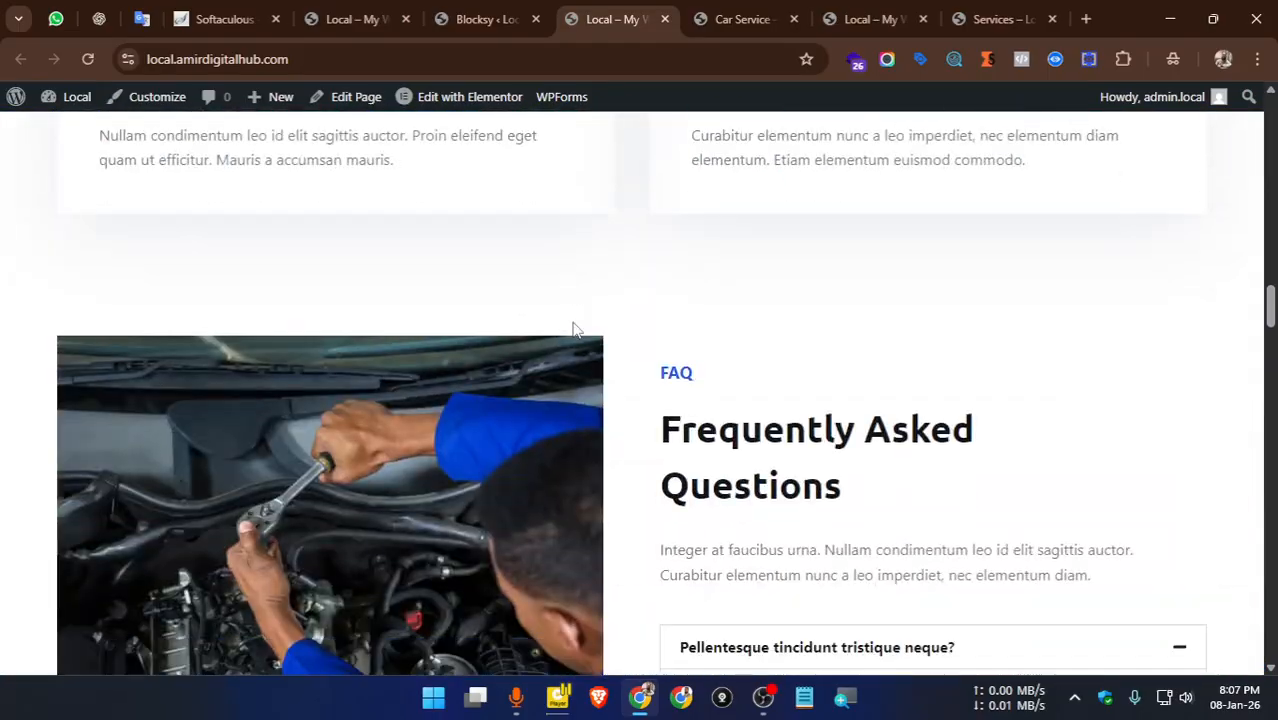
scroll(575, 328, down, 15)
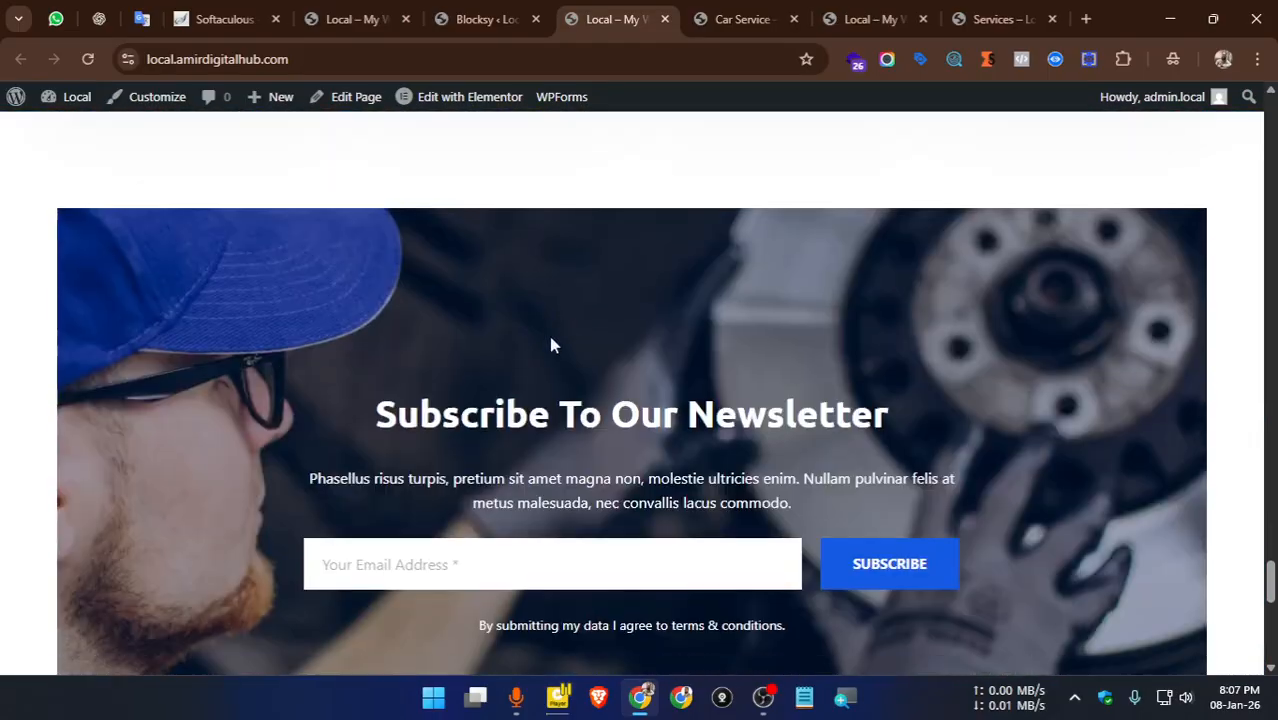
scroll(600, 335, down, 5)
scroll(573, 320, up, 12)
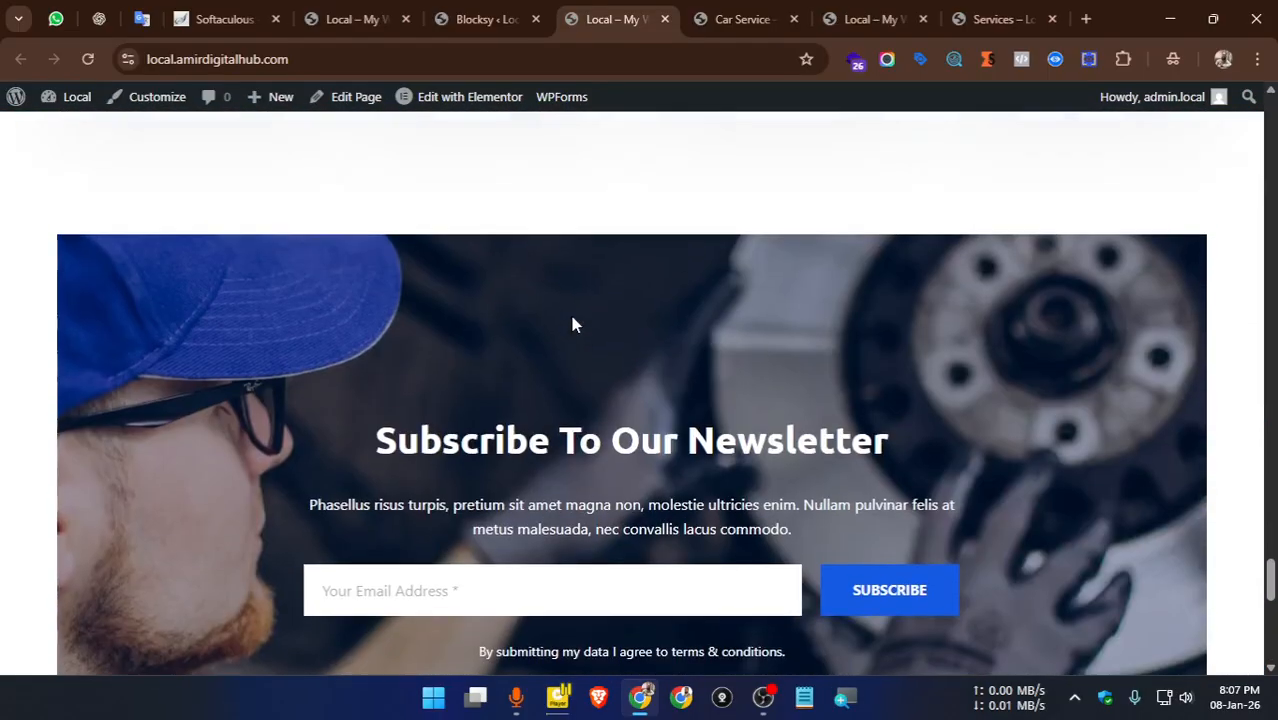